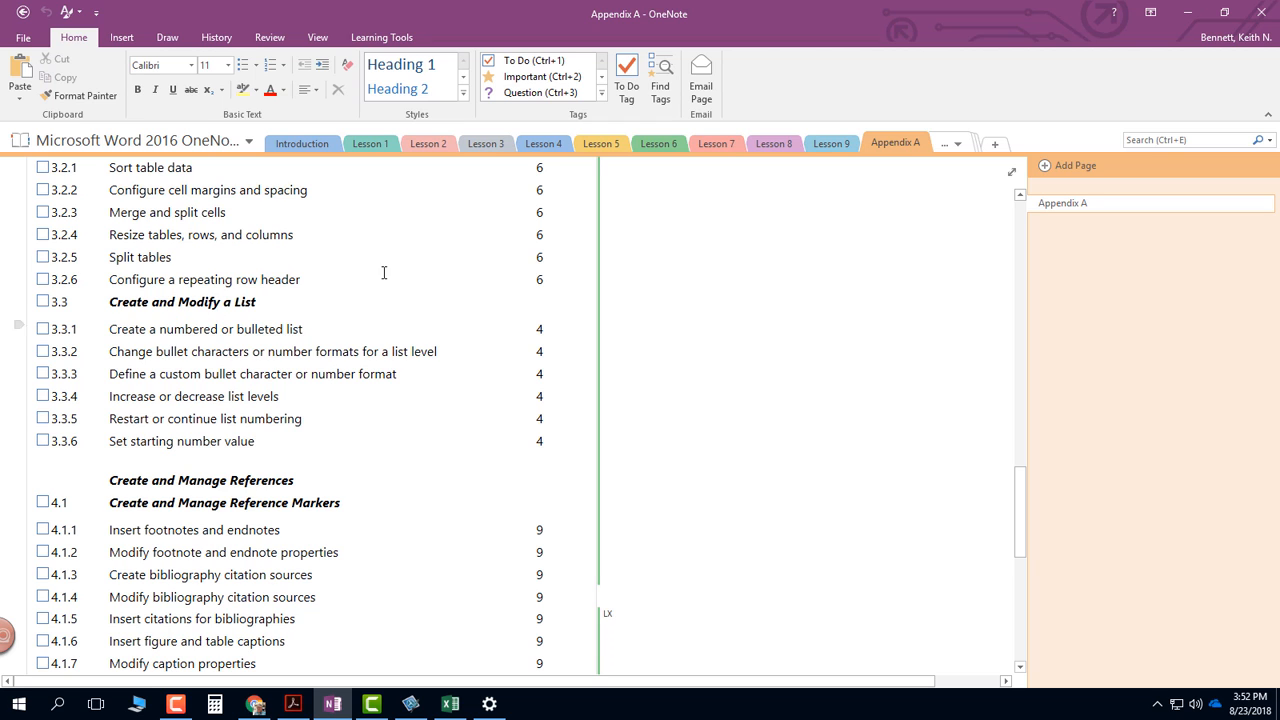
- Open the Lesson 4 section and review its skill matrix and the figure of the Paragraph dialog box's Indents and Spacing settings
left_click(545, 144)
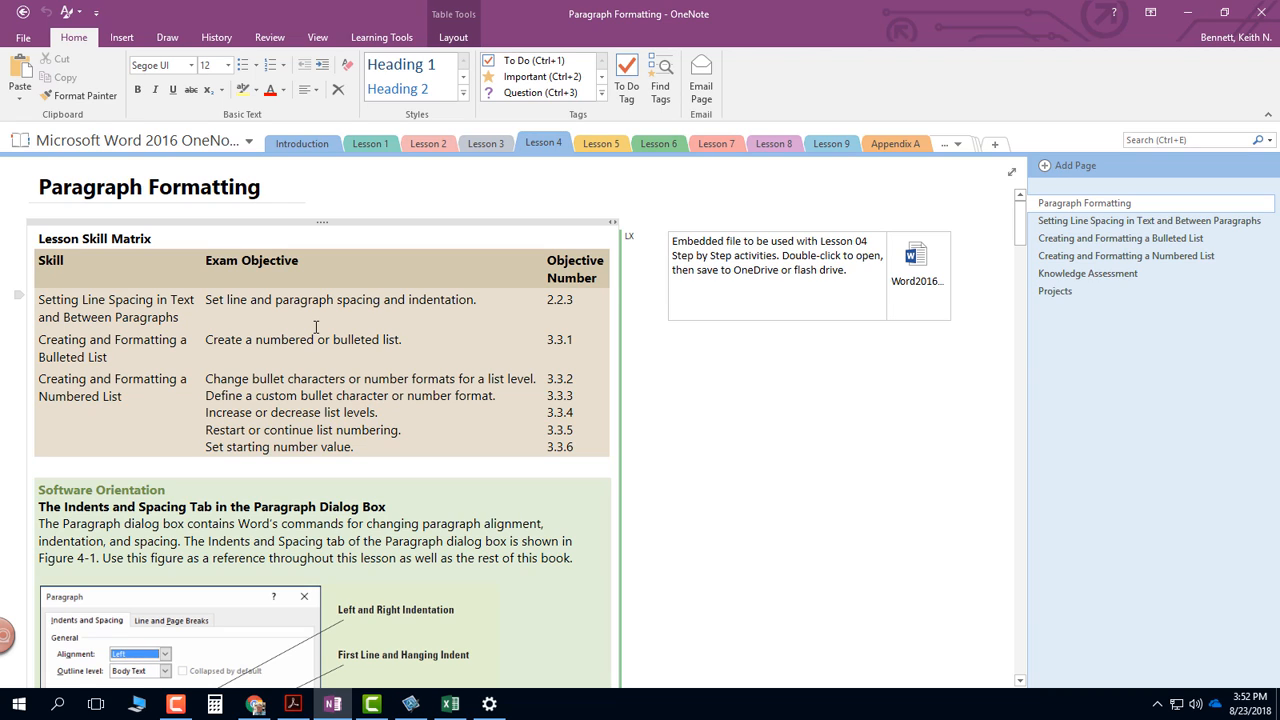
left_click(329, 377)
scroll(329, 377, "down", 5)
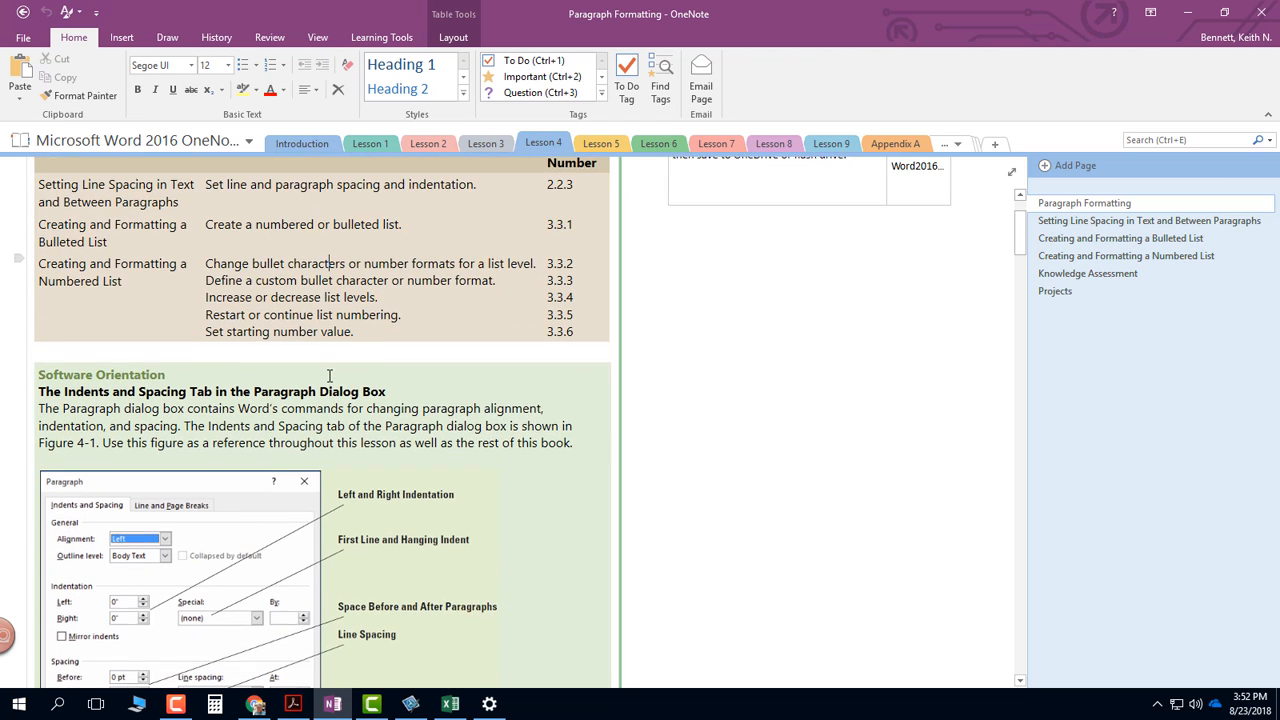
scroll(329, 372, "up", 2)
scroll(329, 372, "up", 3)
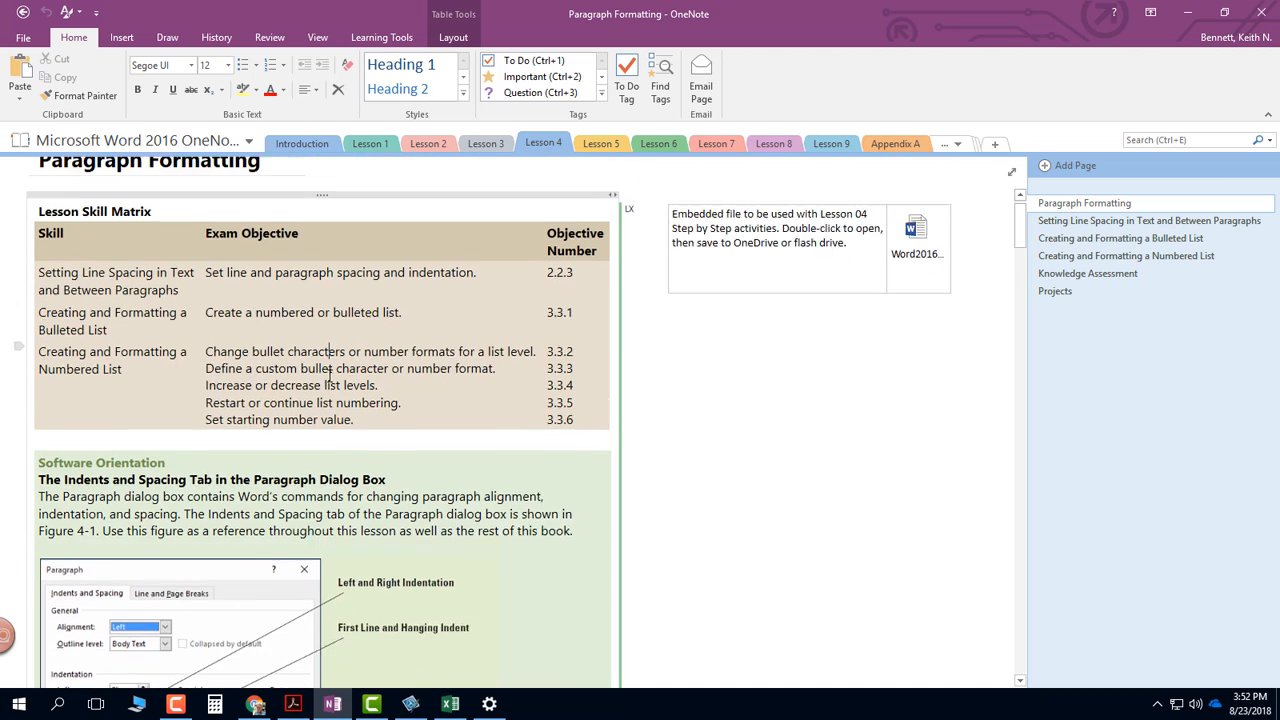
scroll(329, 374, "down", 6)
scroll(329, 376, "down", 3)
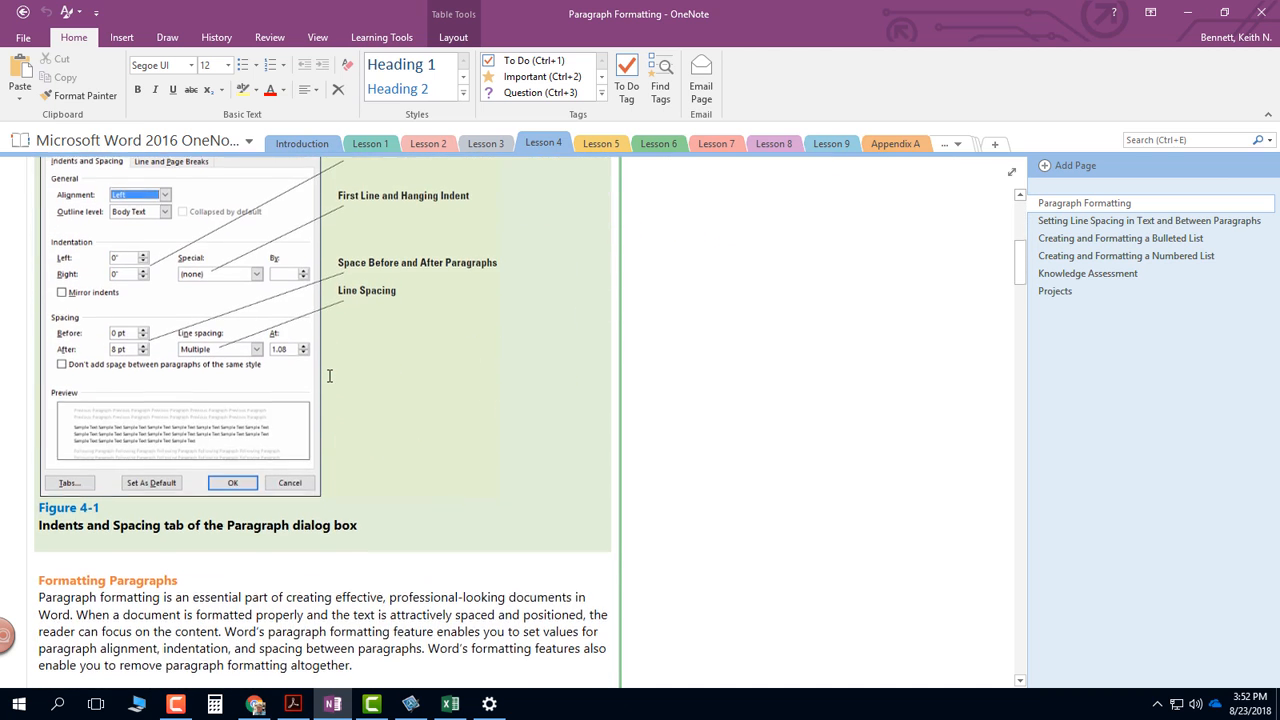
scroll(329, 376, "up", 2)
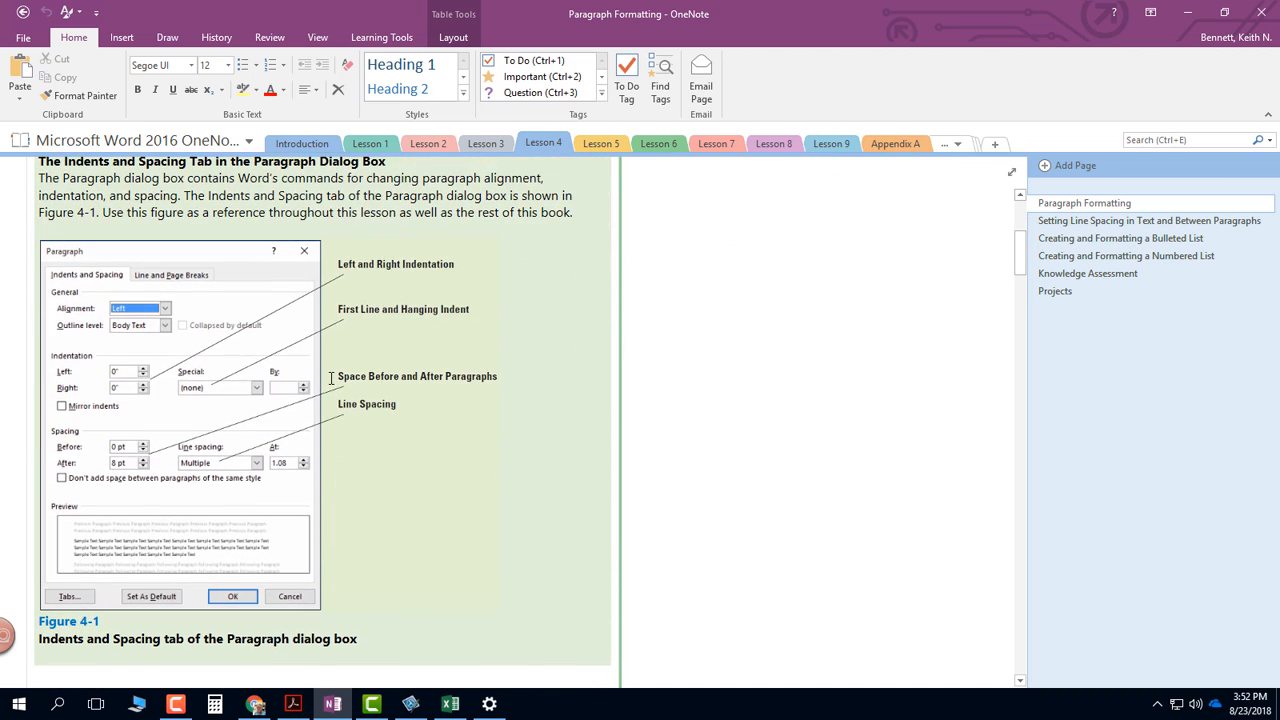
scroll(331, 378, "up", 1)
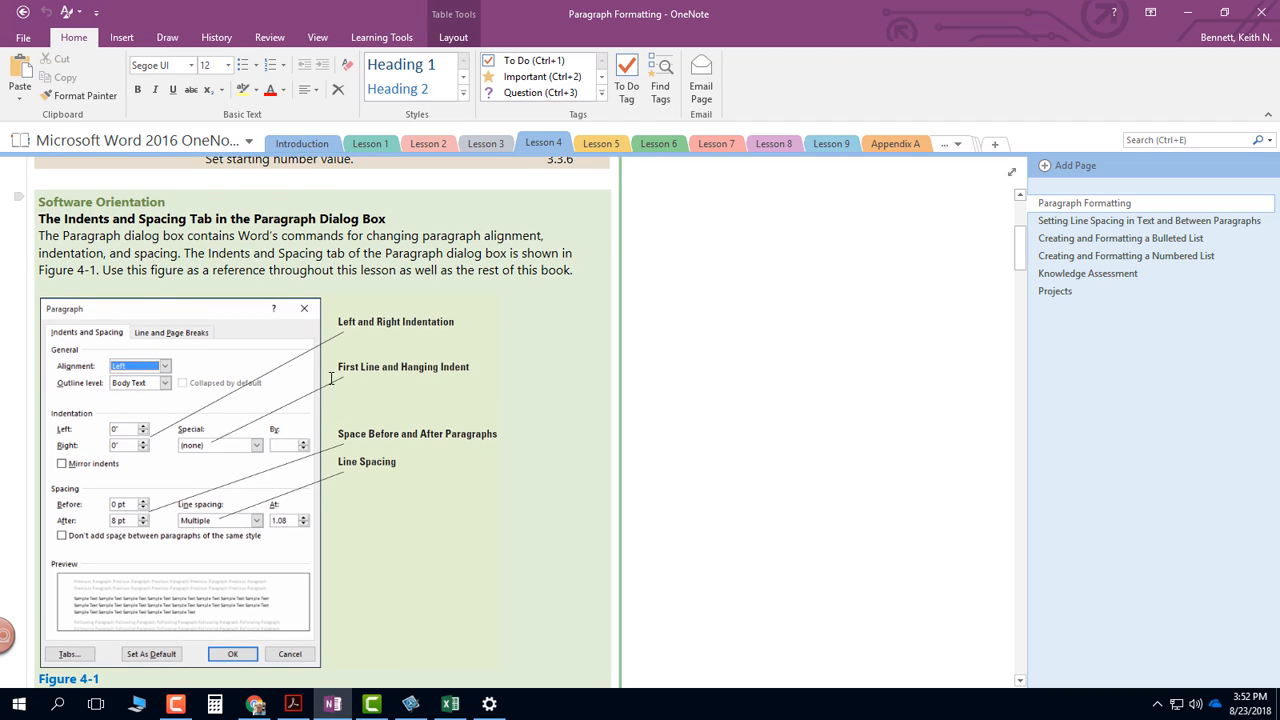
scroll(331, 378, "up", 1)
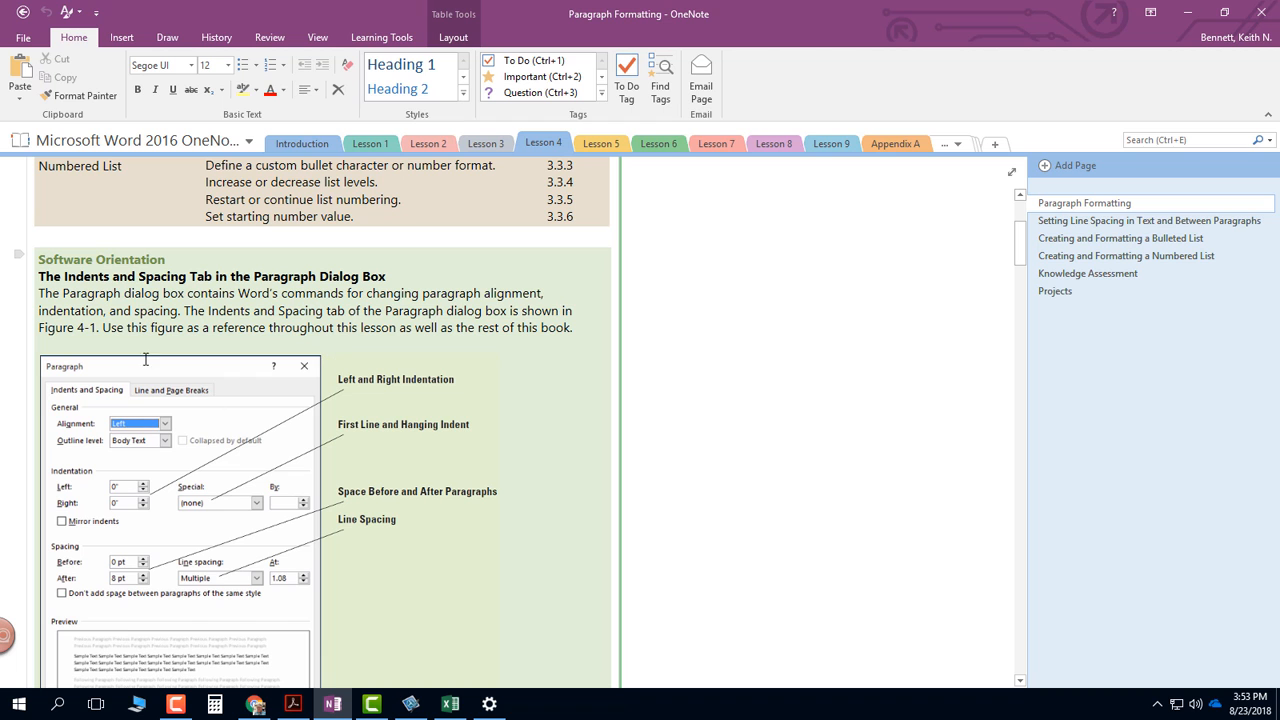
scroll(75, 390, "down", 4)
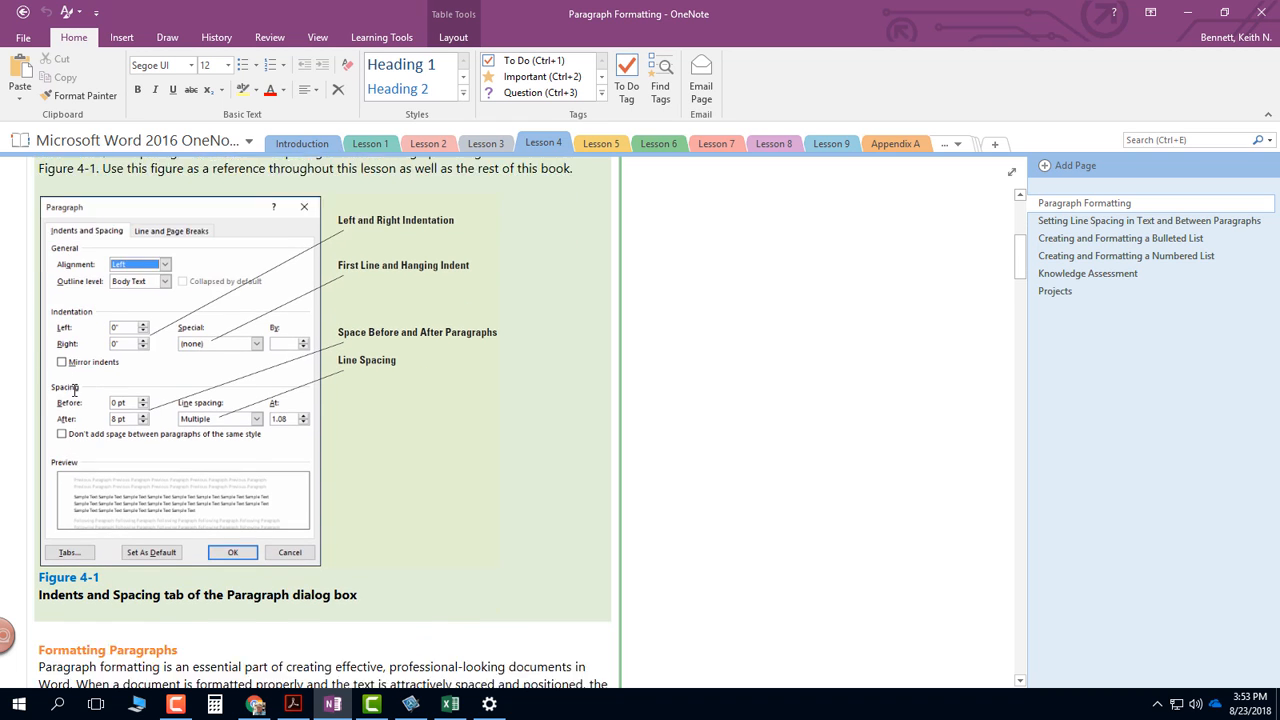
scroll(316, 462, "down", 2)
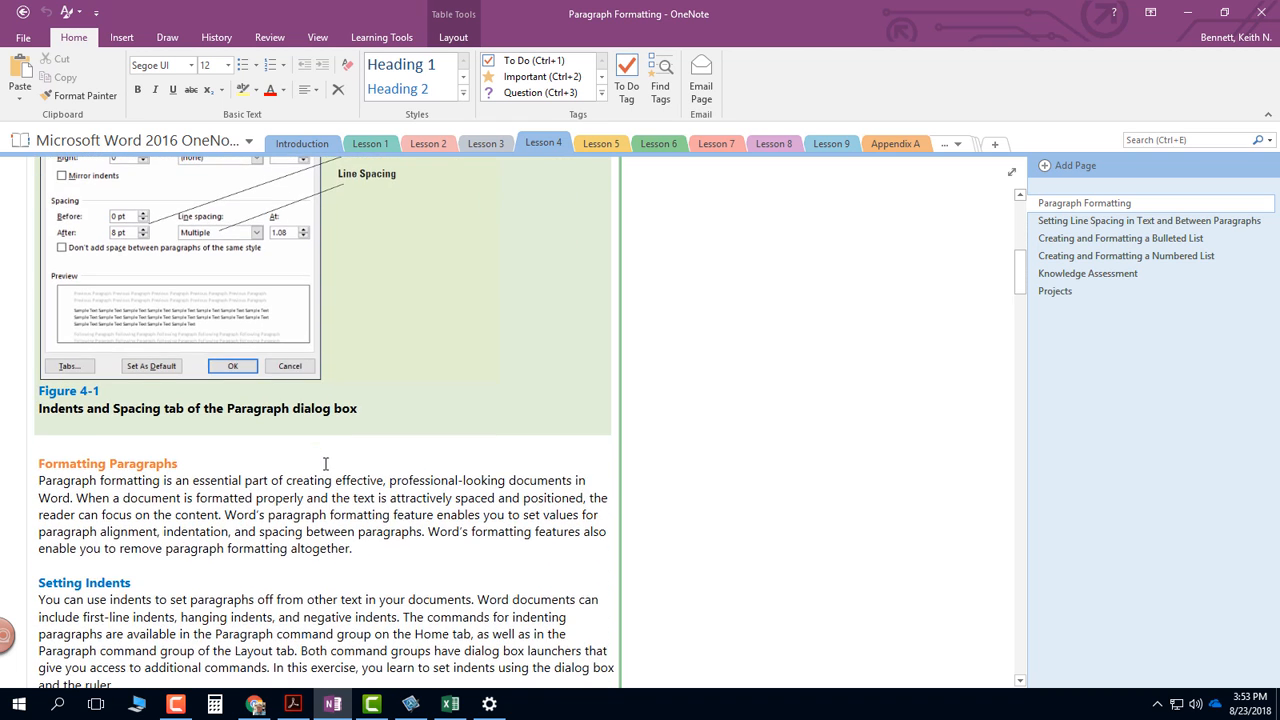
- Read the Setting Indents section, highlighting the terms hanging indent, first-line indent and negative indent
scroll(325, 463, "down", 5)
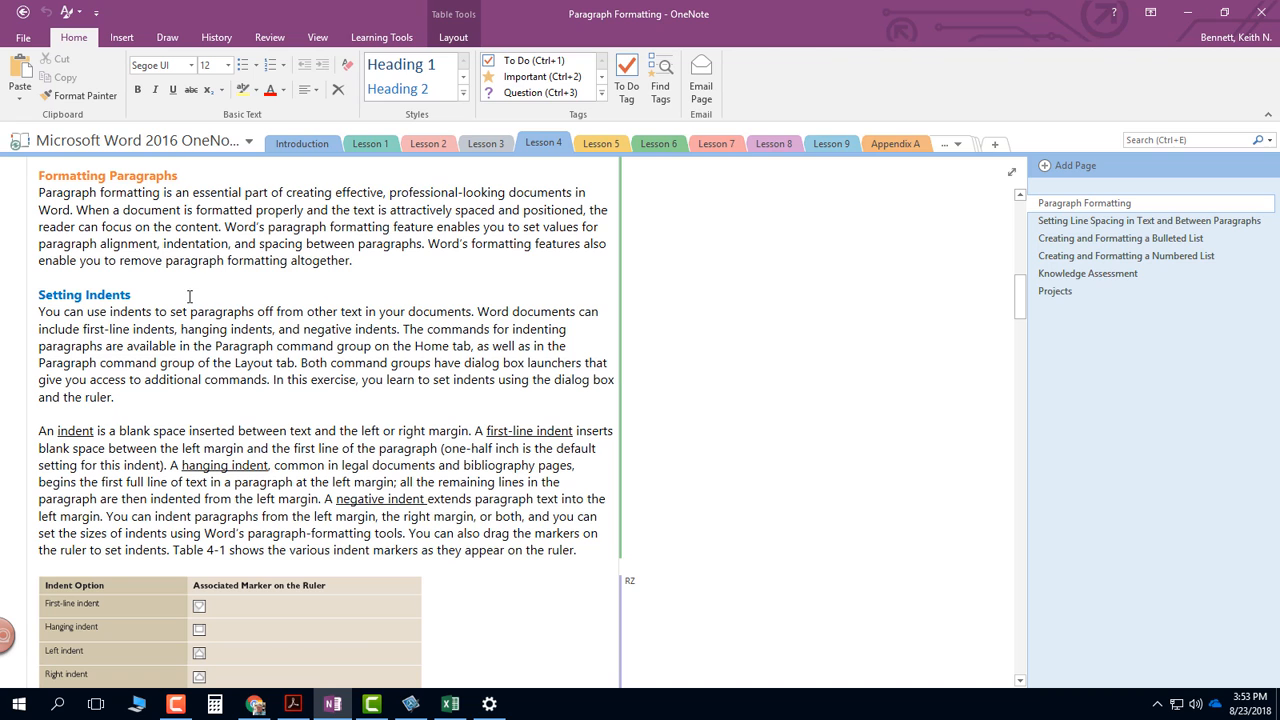
scroll(136, 353, "down", 1)
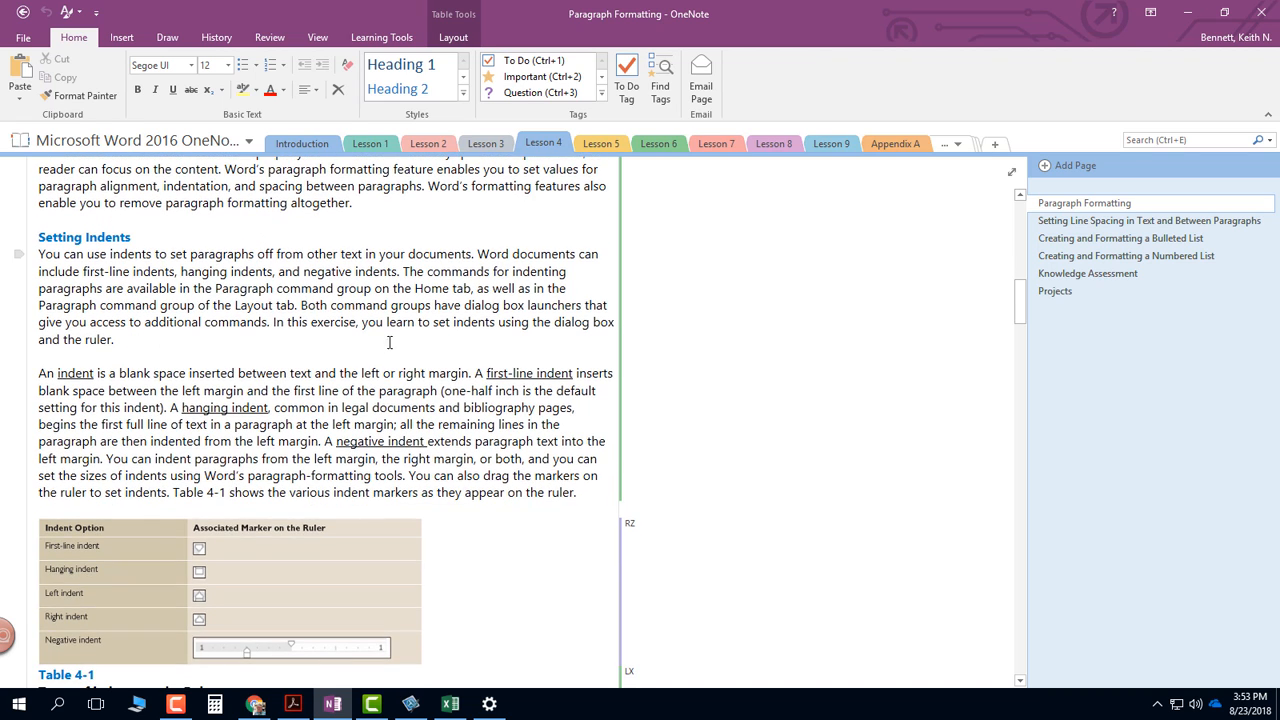
left_click(213, 410)
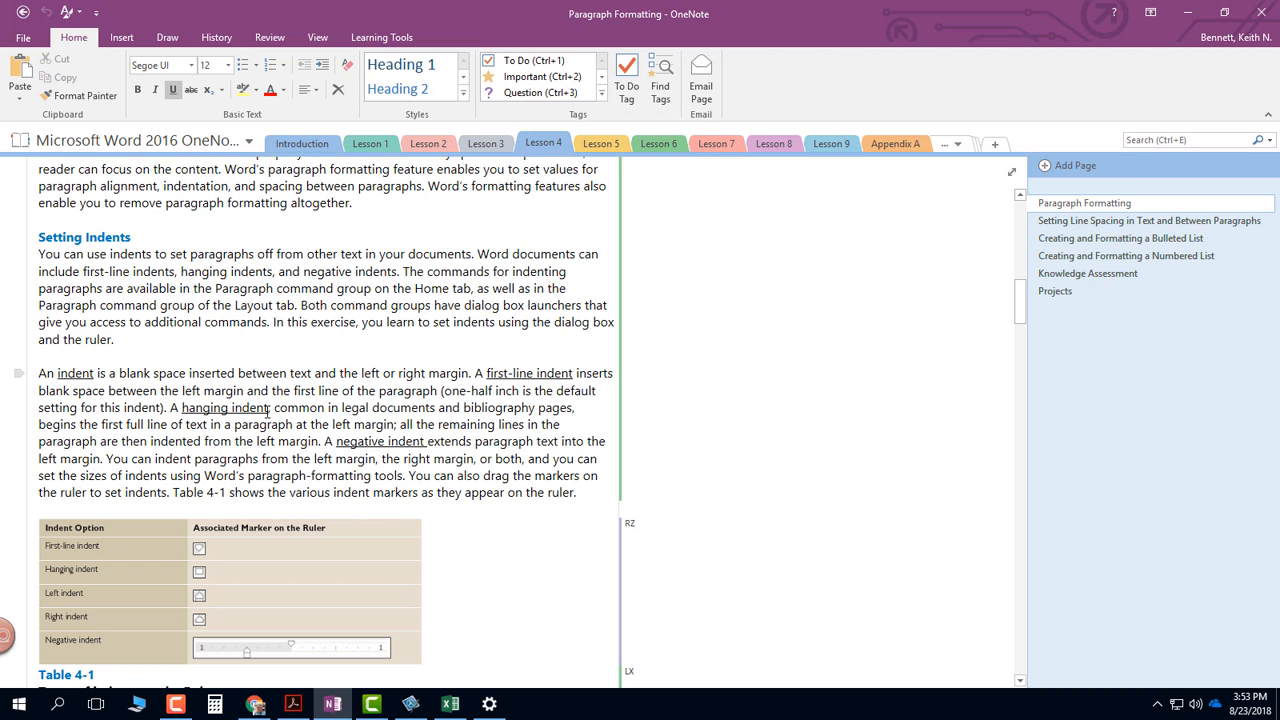
left_click_drag(268, 410, 184, 411)
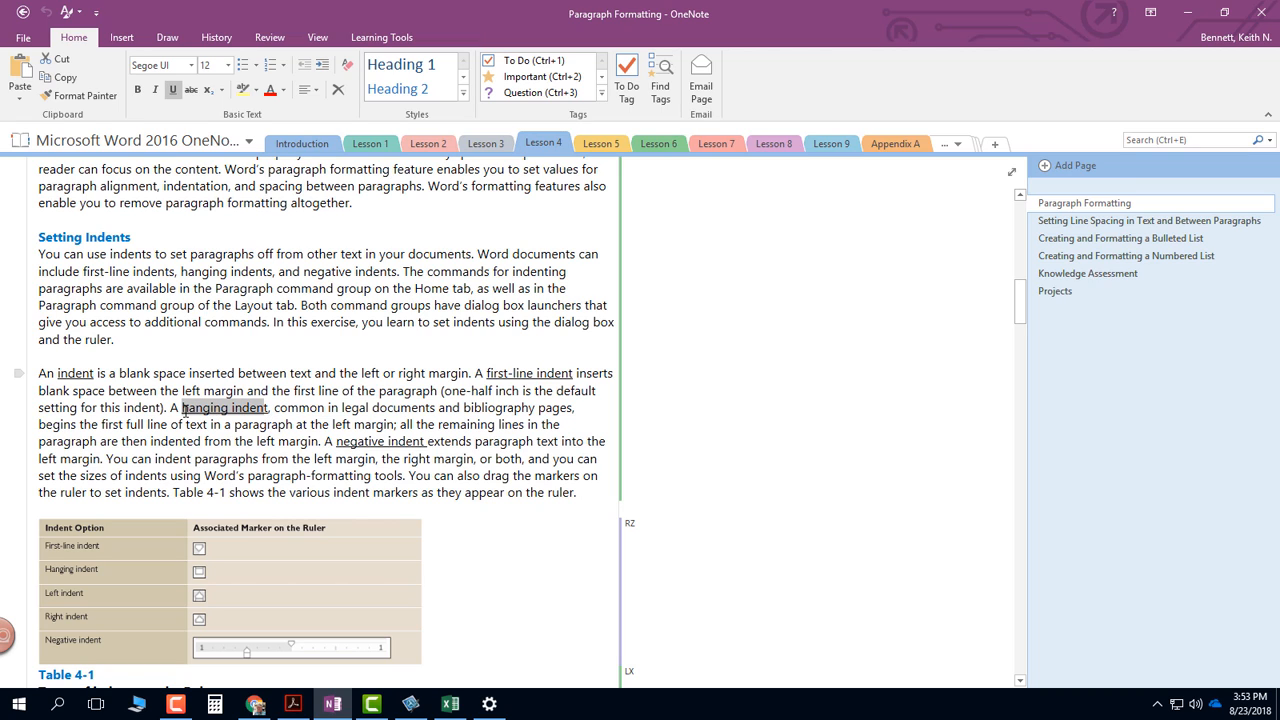
left_click(288, 424)
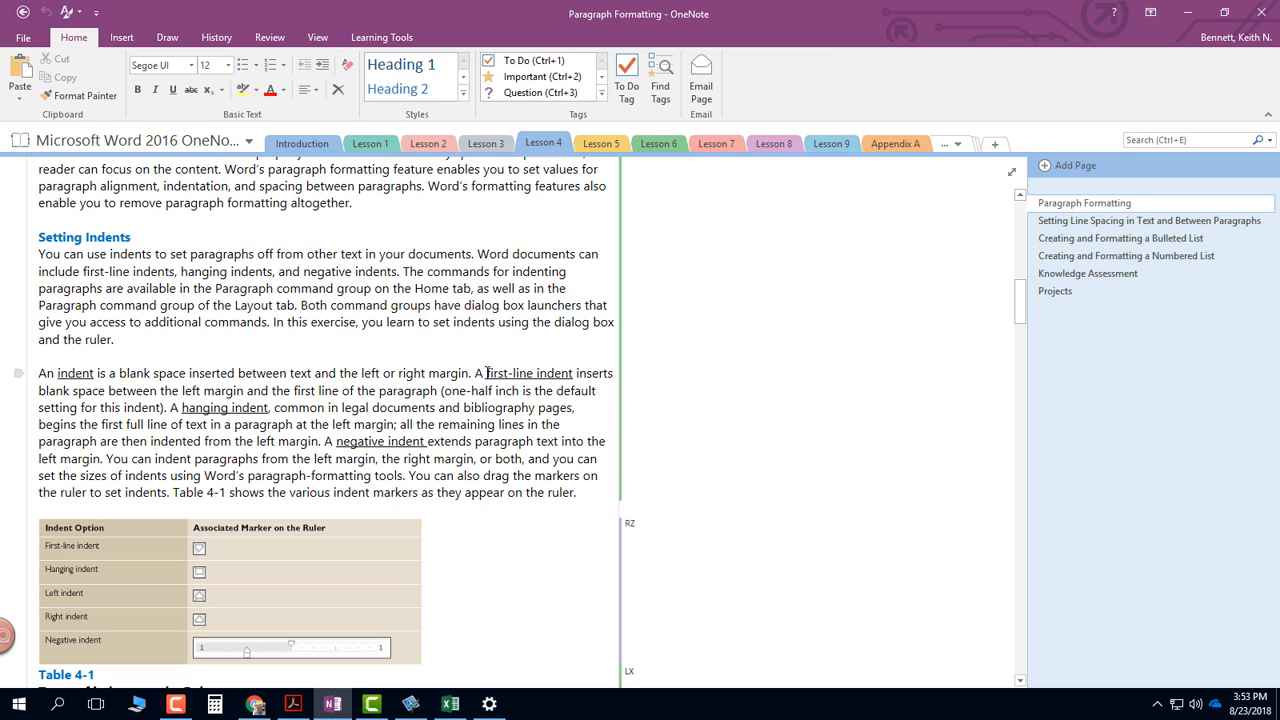
left_click_drag(485, 374, 574, 372)
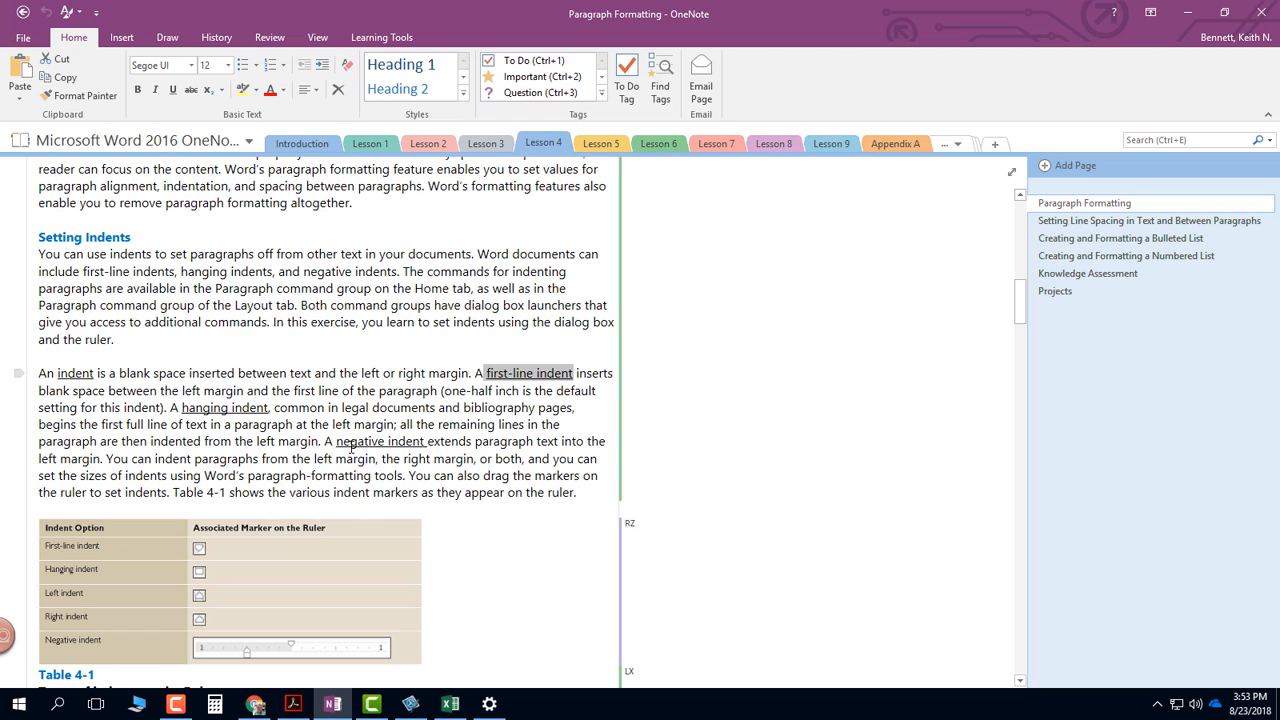
left_click_drag(350, 447, 420, 447)
left_click(197, 388)
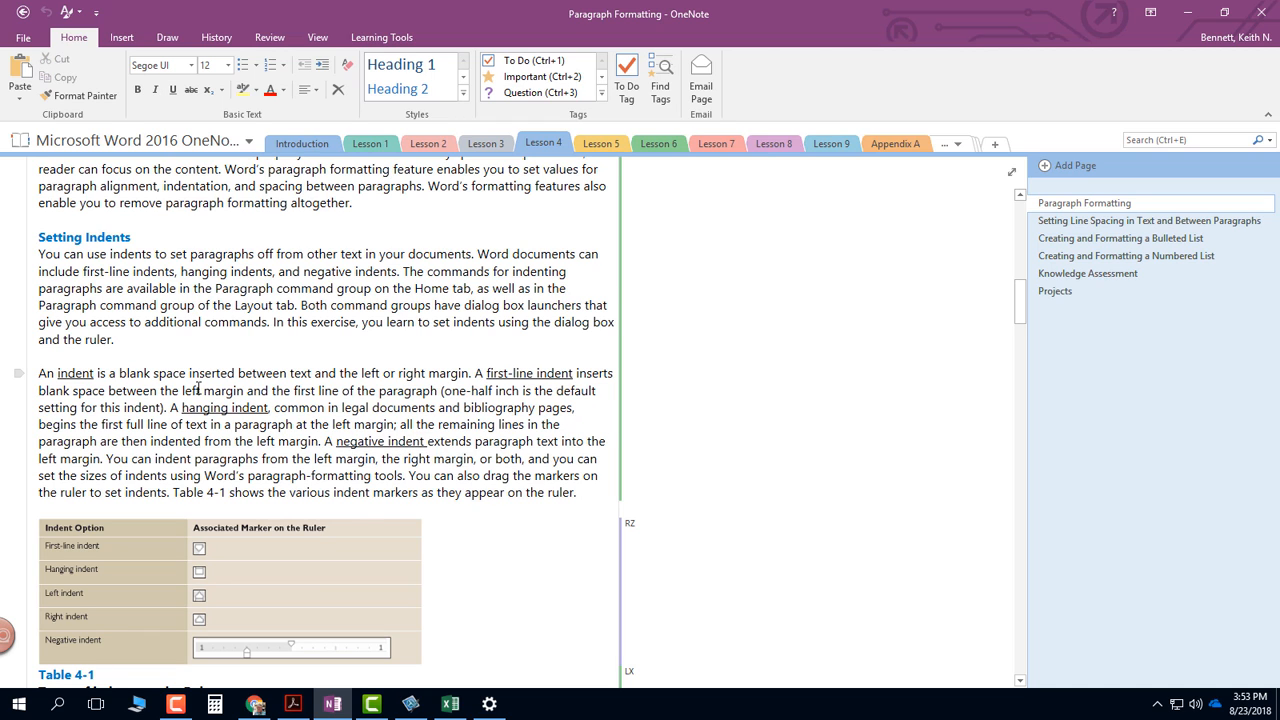
- Examine the table of indent markers on the ruler and the Set First-Line Indents step-by-step instructions
scroll(143, 407, "down", 3)
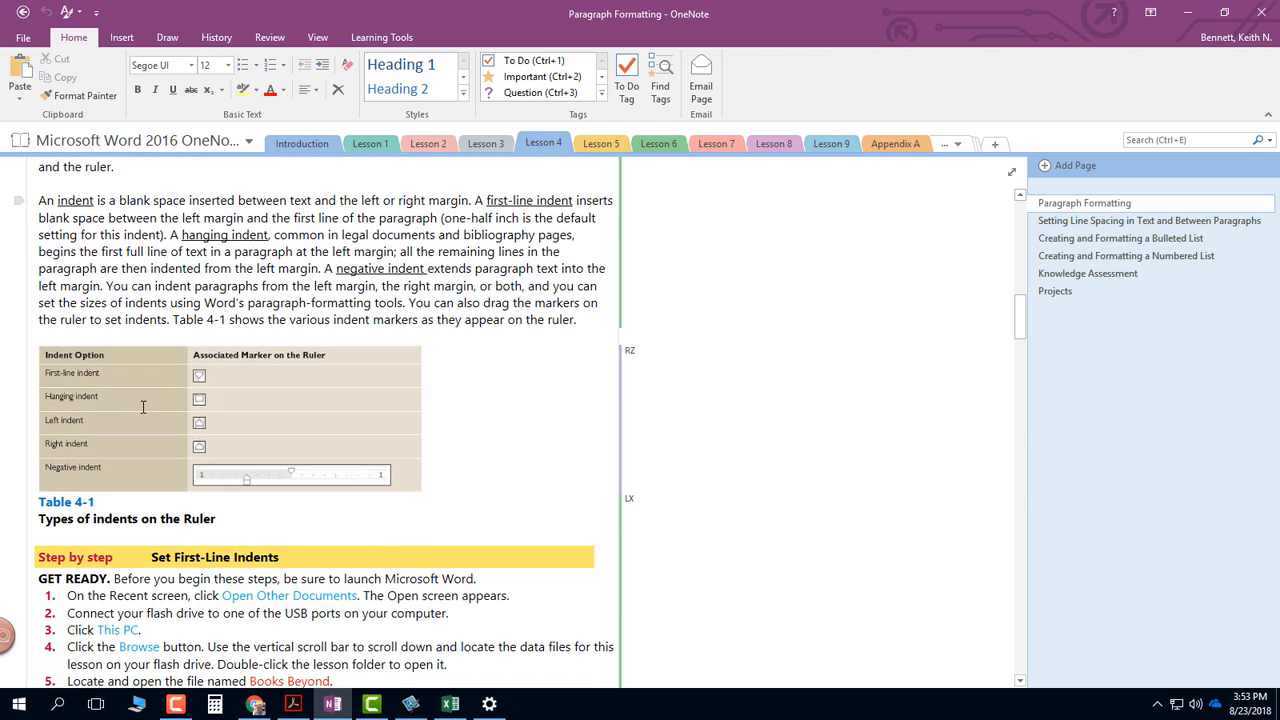
scroll(143, 407, "down", 2)
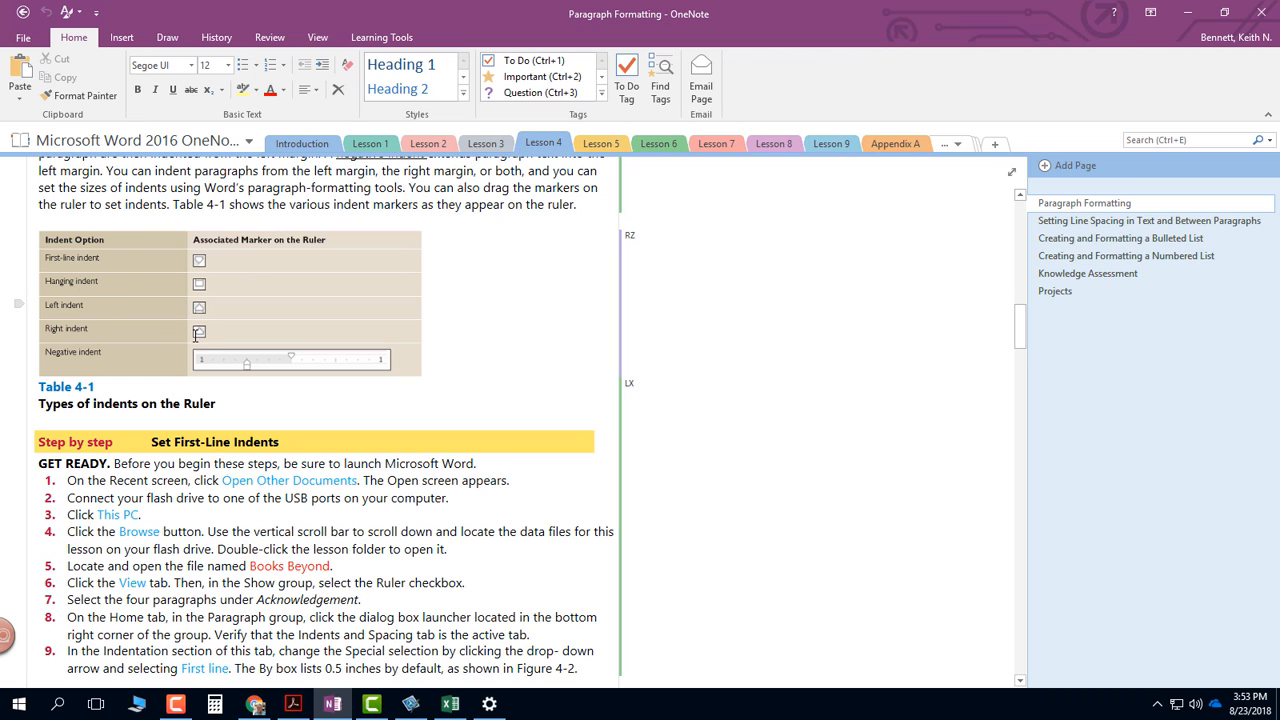
scroll(197, 334, "up", 3)
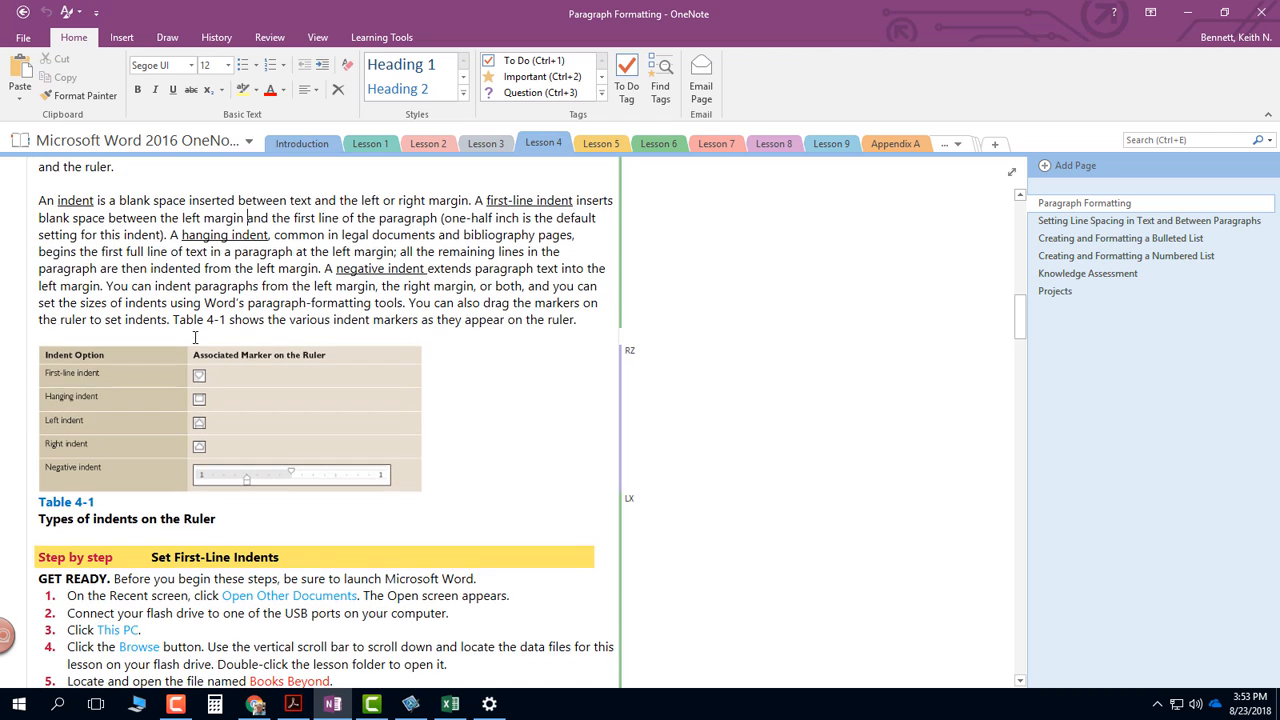
scroll(197, 334, "down", 3)
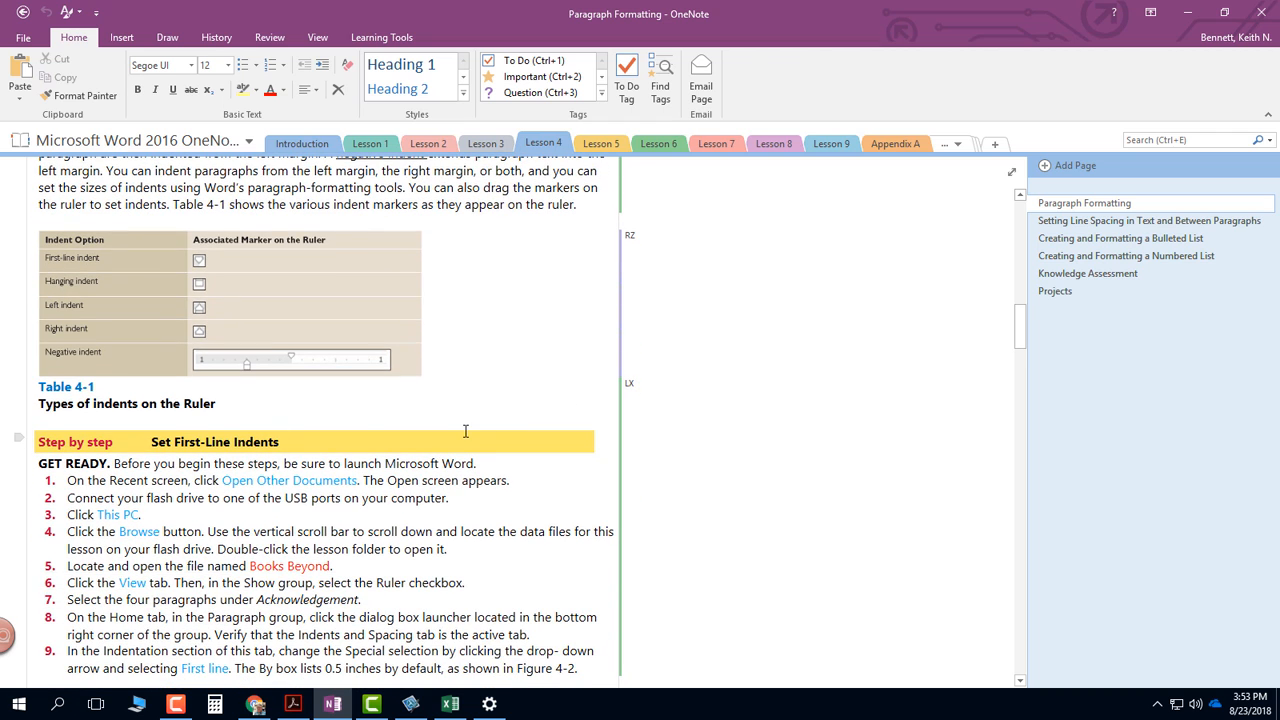
scroll(466, 431, "down", 1)
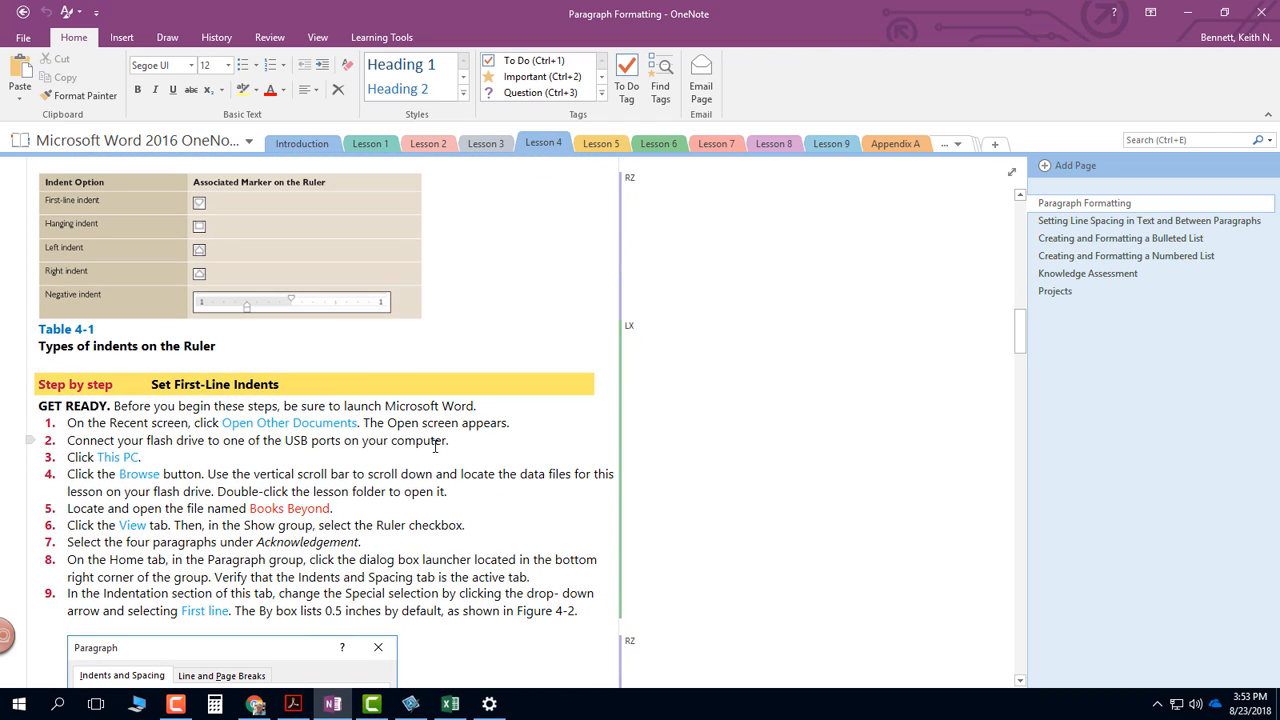
scroll(313, 456, "down", 3)
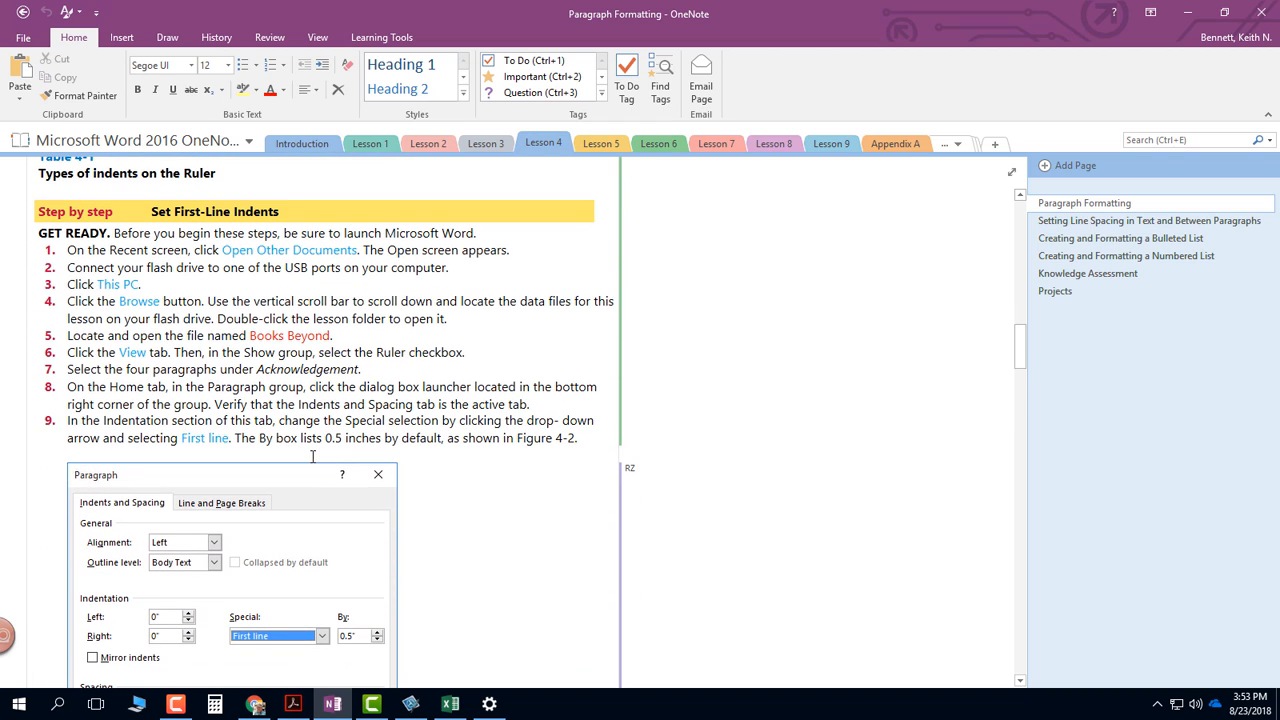
scroll(313, 456, "up", 1)
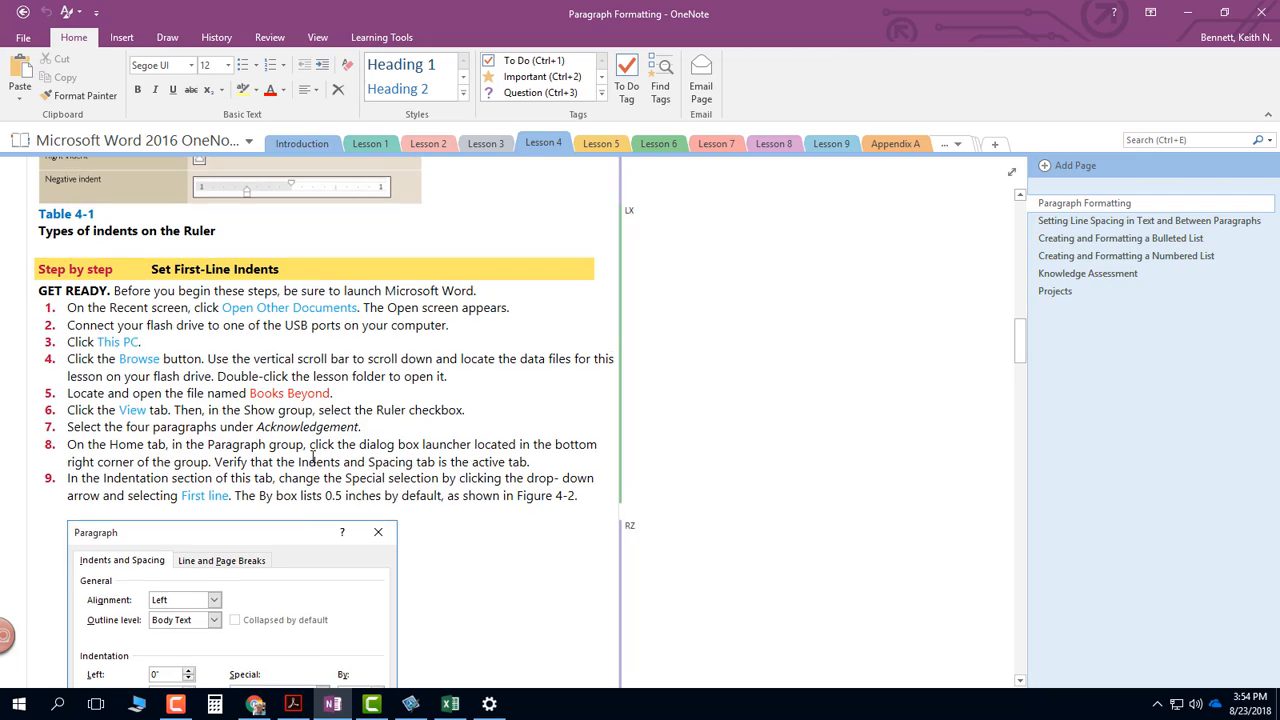
scroll(313, 456, "down", 5)
scroll(313, 458, "up", 15)
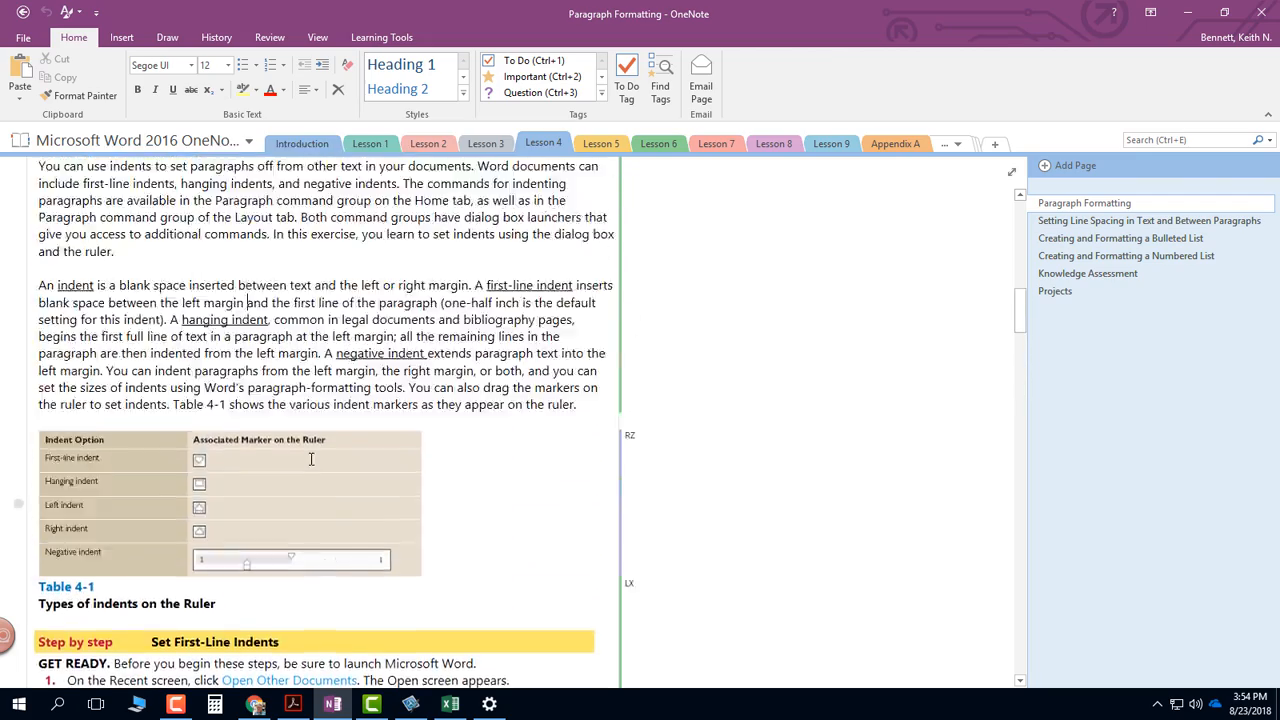
- Open the Word file embedded on the Paragraph Formatting page for the Lesson 04 Step by Step activities, accepting the attachment warning
scroll(313, 459, "up", 10)
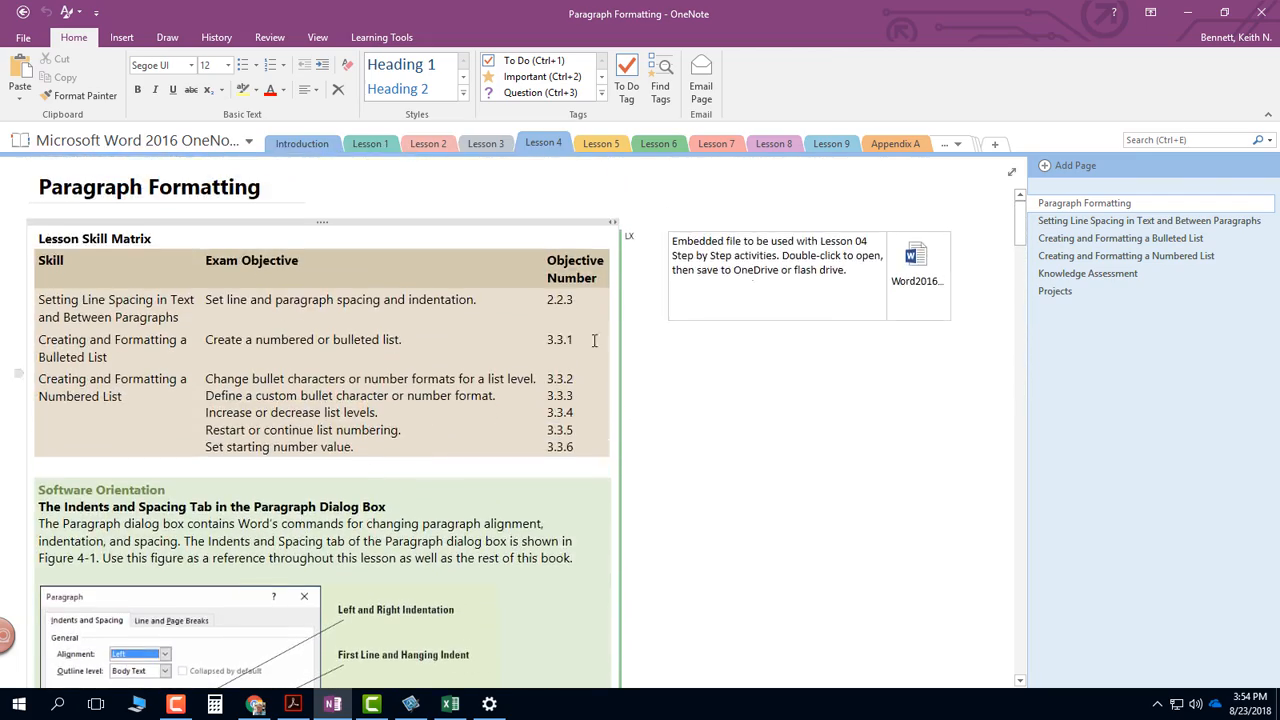
left_click(912, 256)
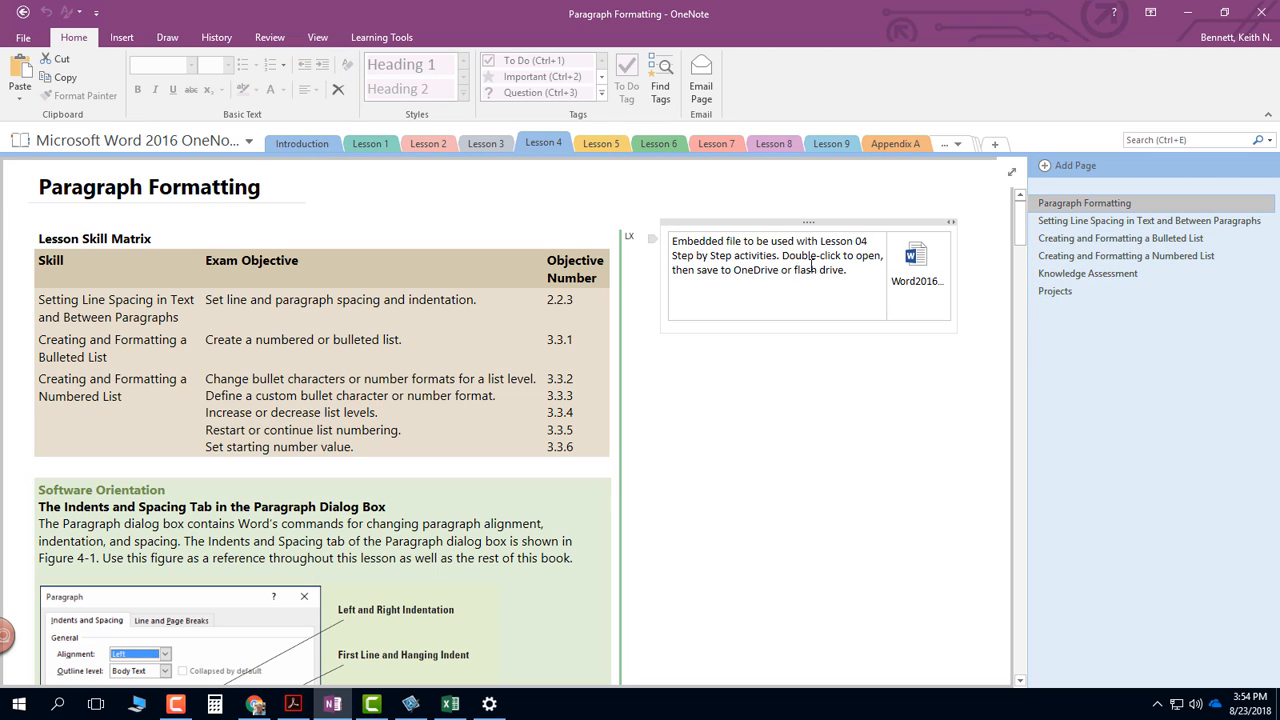
double_click(918, 260)
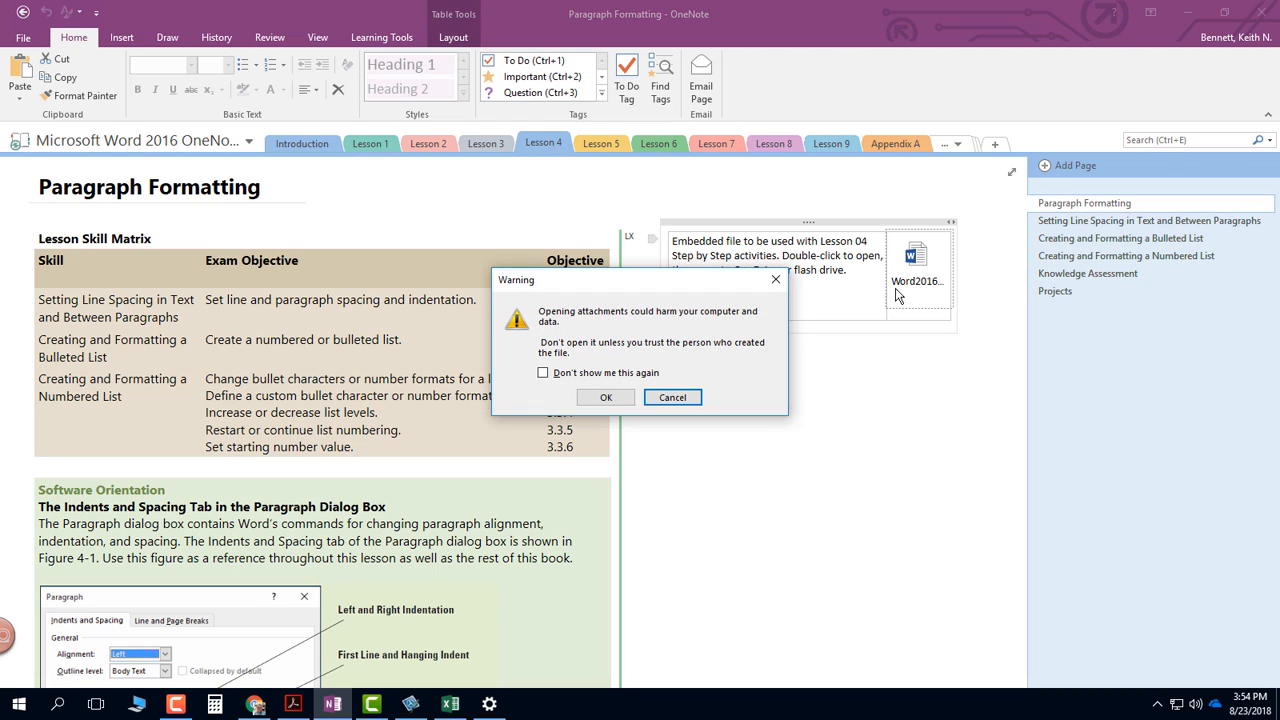
left_click(605, 399)
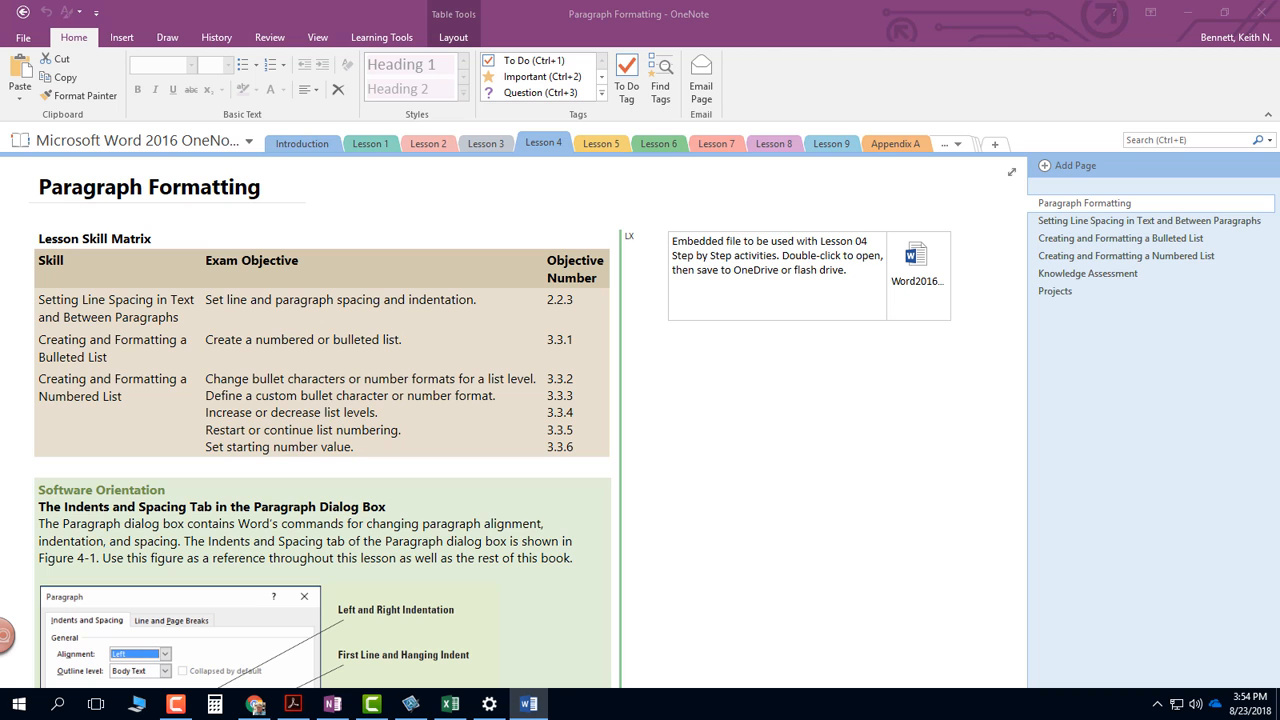
left_click_drag(1279, 48, 484, 3)
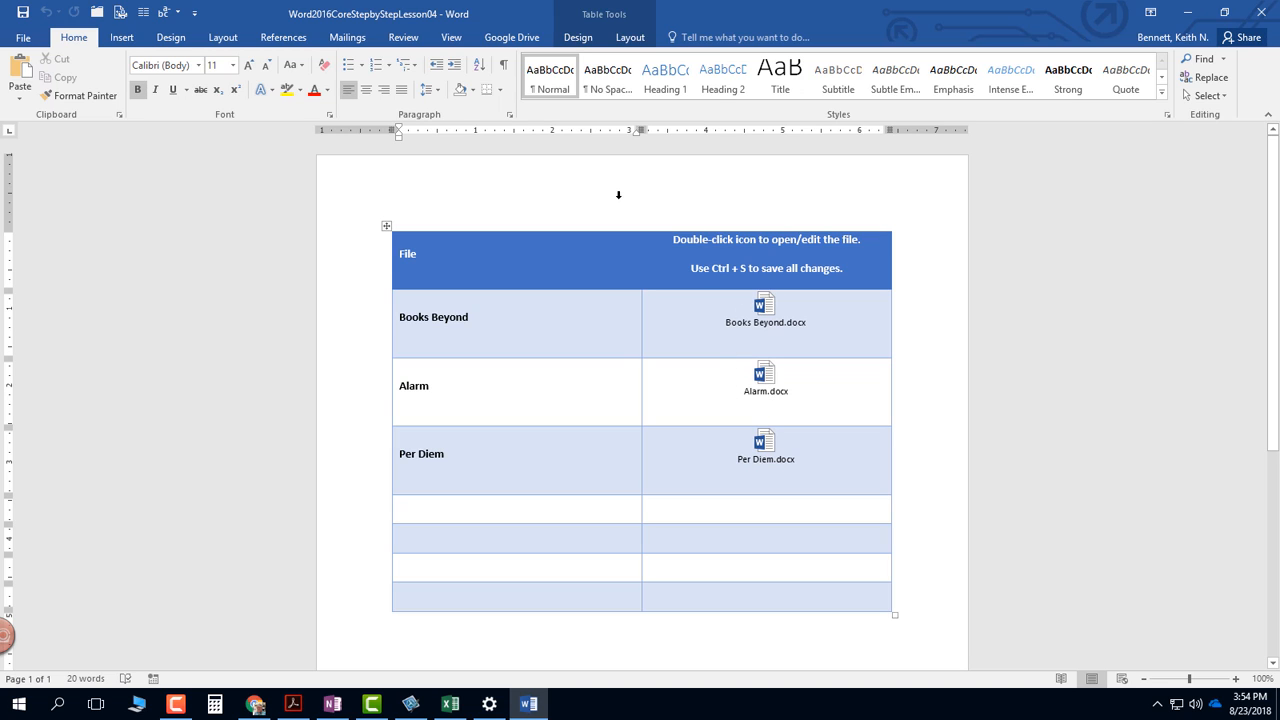
- Start saving a copy of the document to the Word 2016 Videos folder on the My Passport (E:) drive
left_click(34, 40)
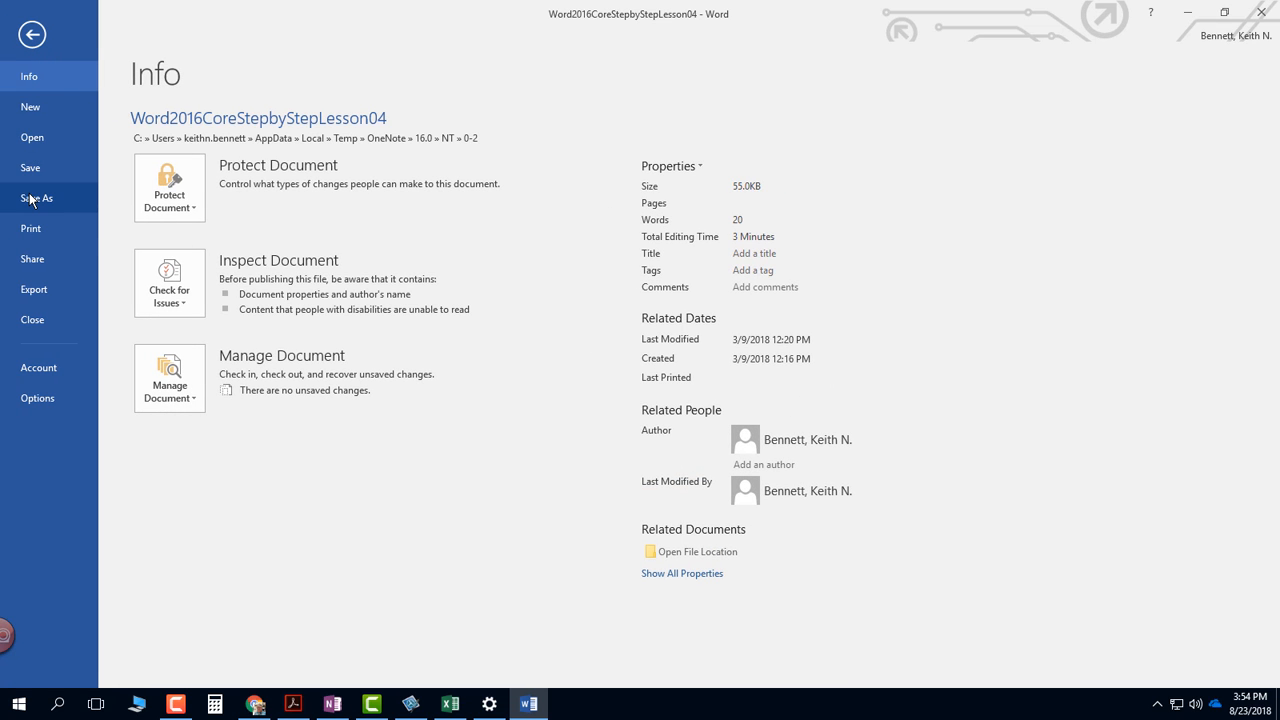
left_click(30, 199)
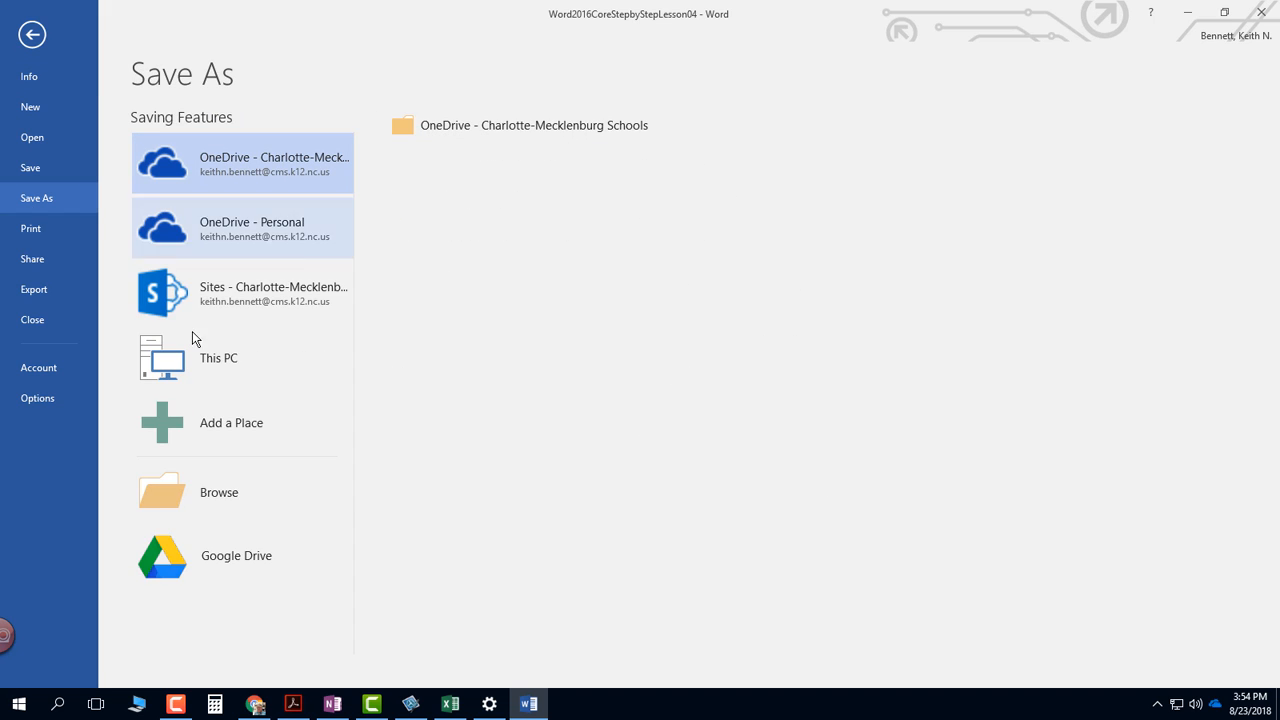
left_click(228, 508)
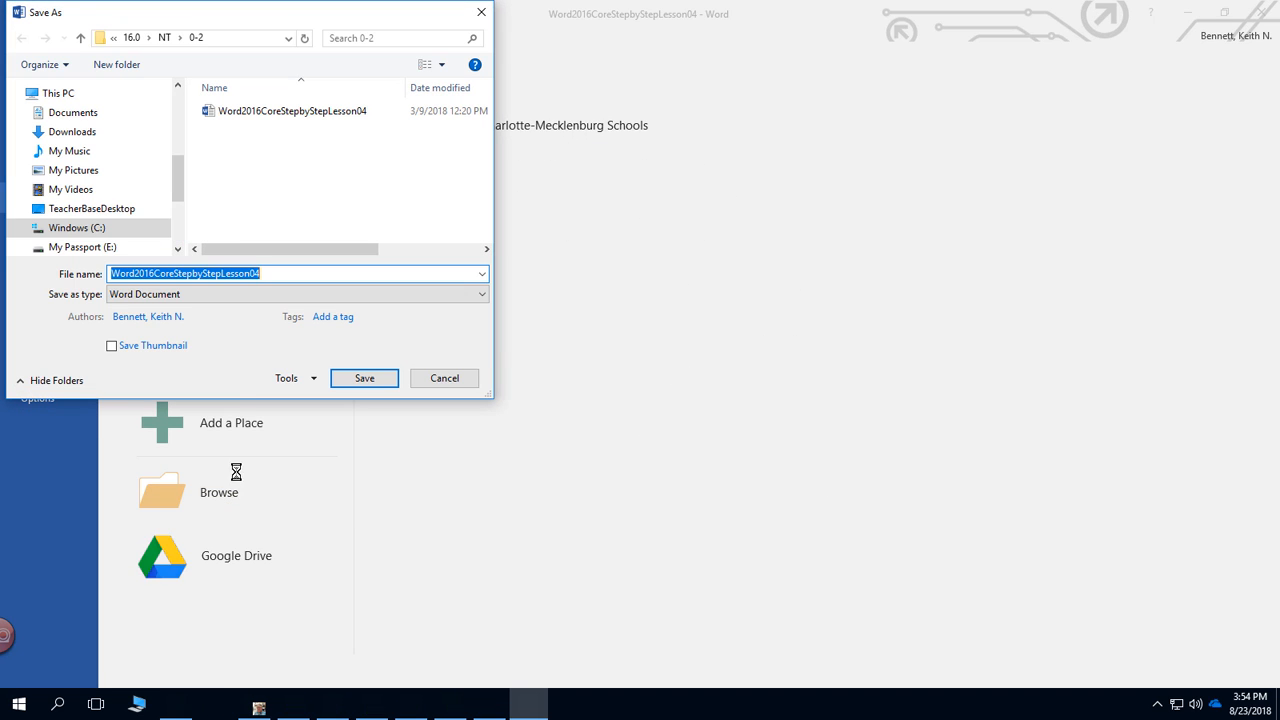
left_click(86, 248)
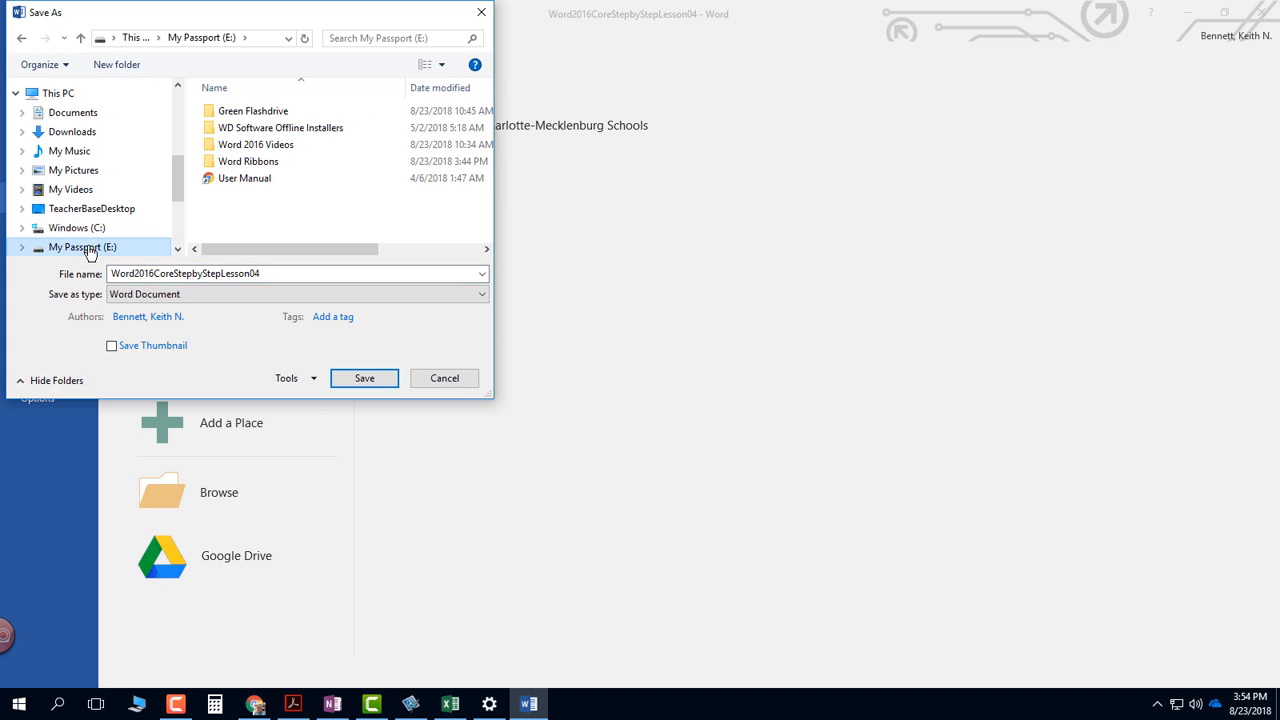
left_click(258, 148)
double_click(258, 148)
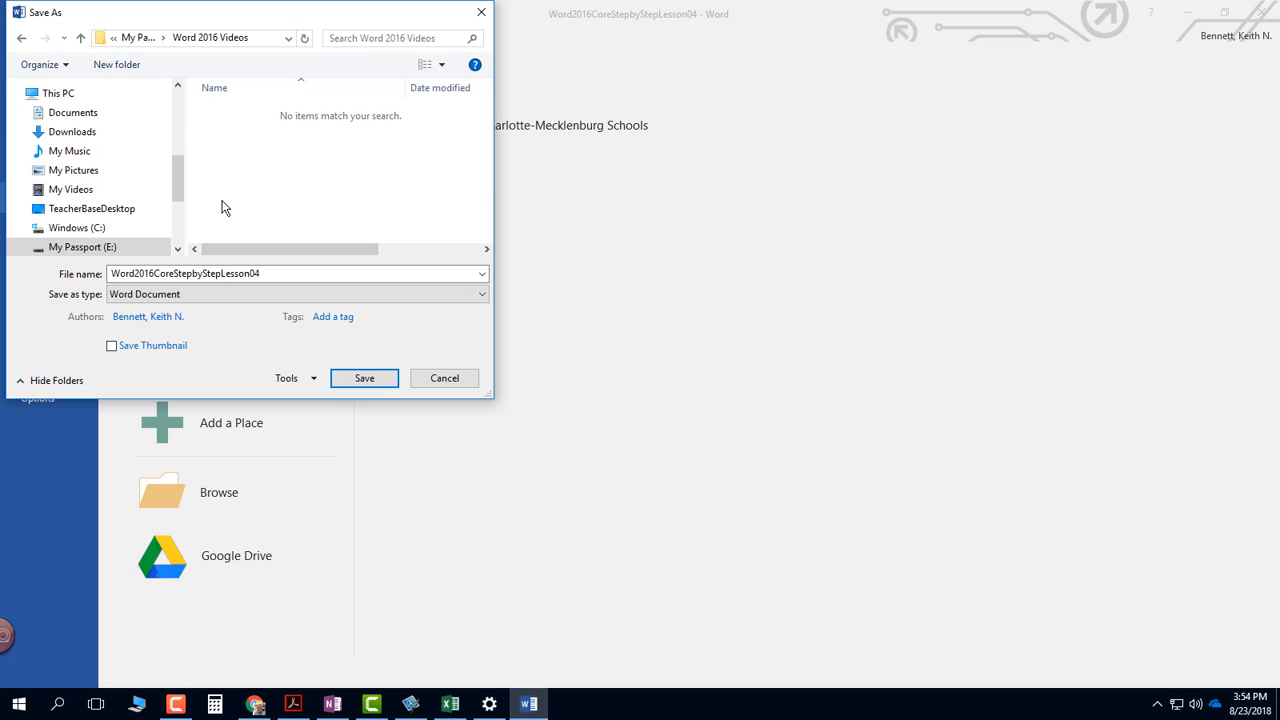
- Create a folder named Lesson 4 and save the document in it as Word2016CoreStepbyStepLesson04
left_click(117, 64)
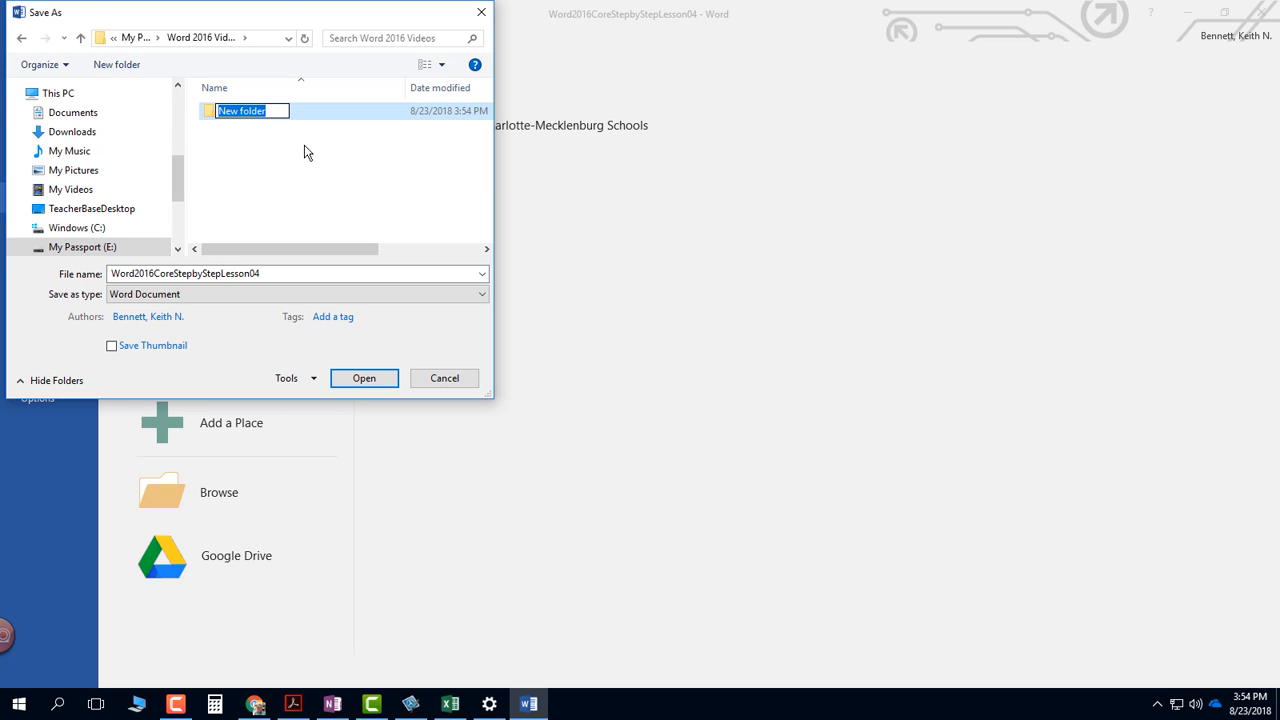
type("Lesson ")
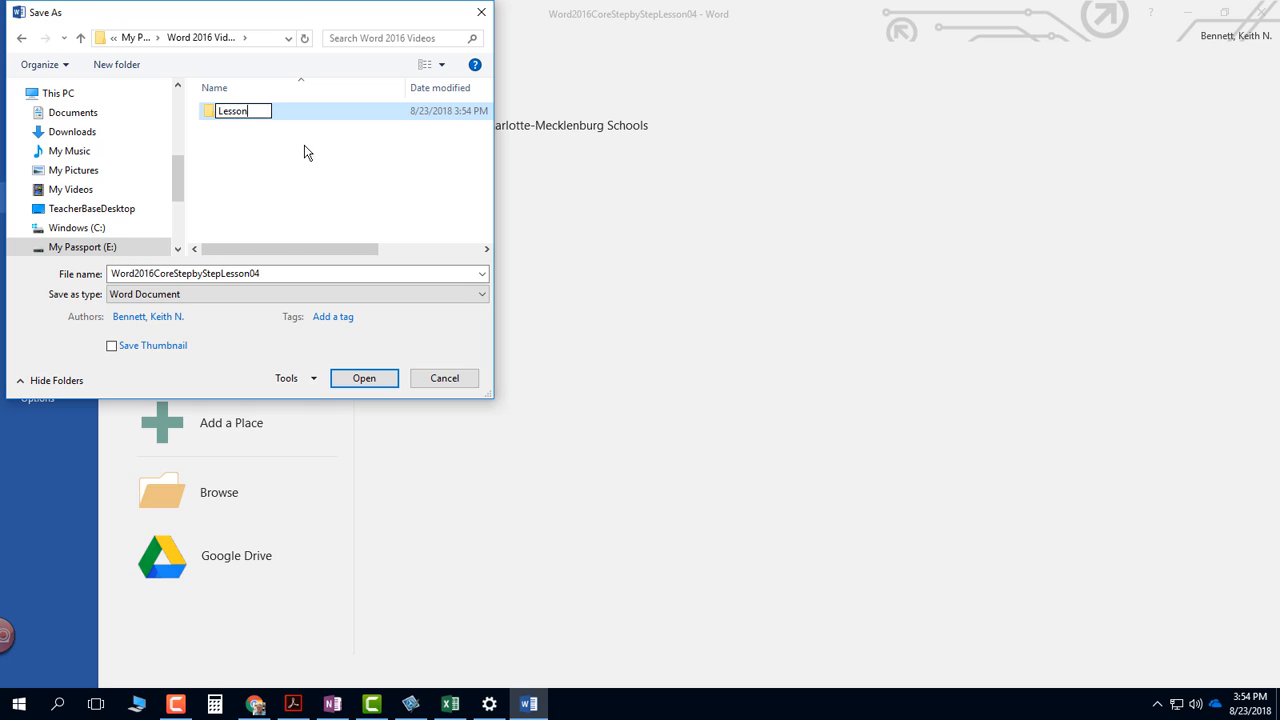
type("4")
key("Return")
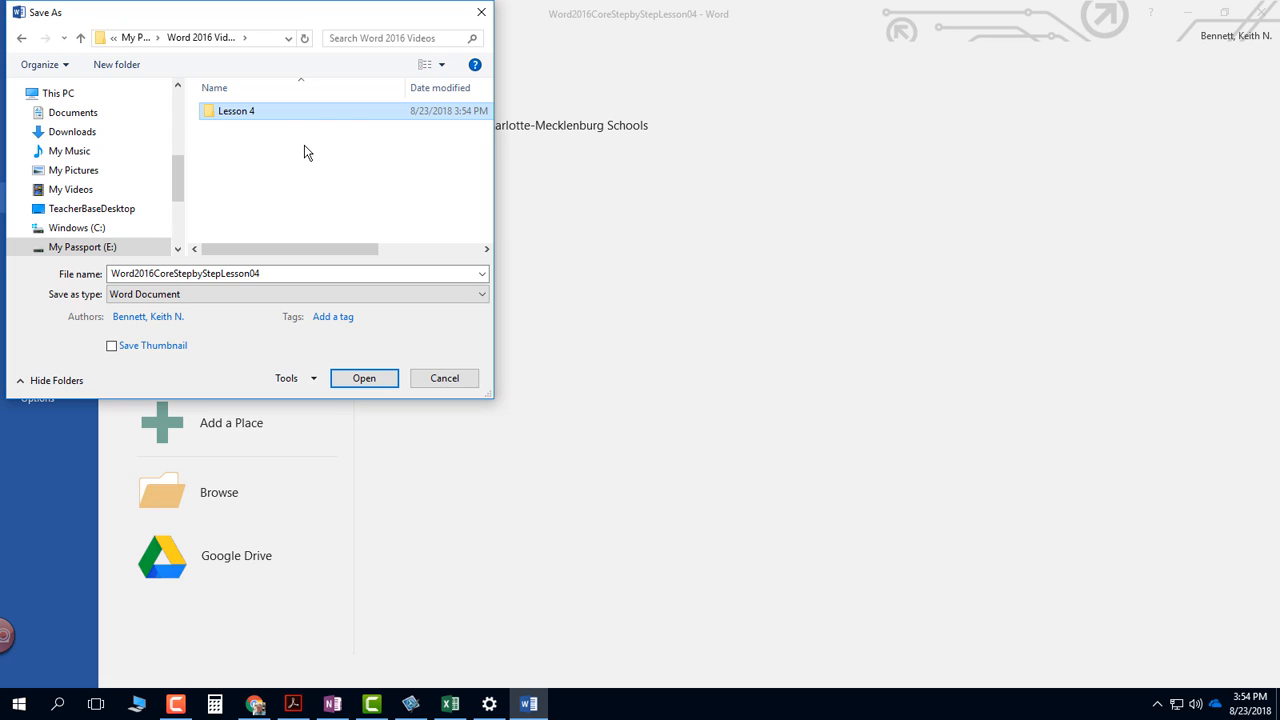
key("Return")
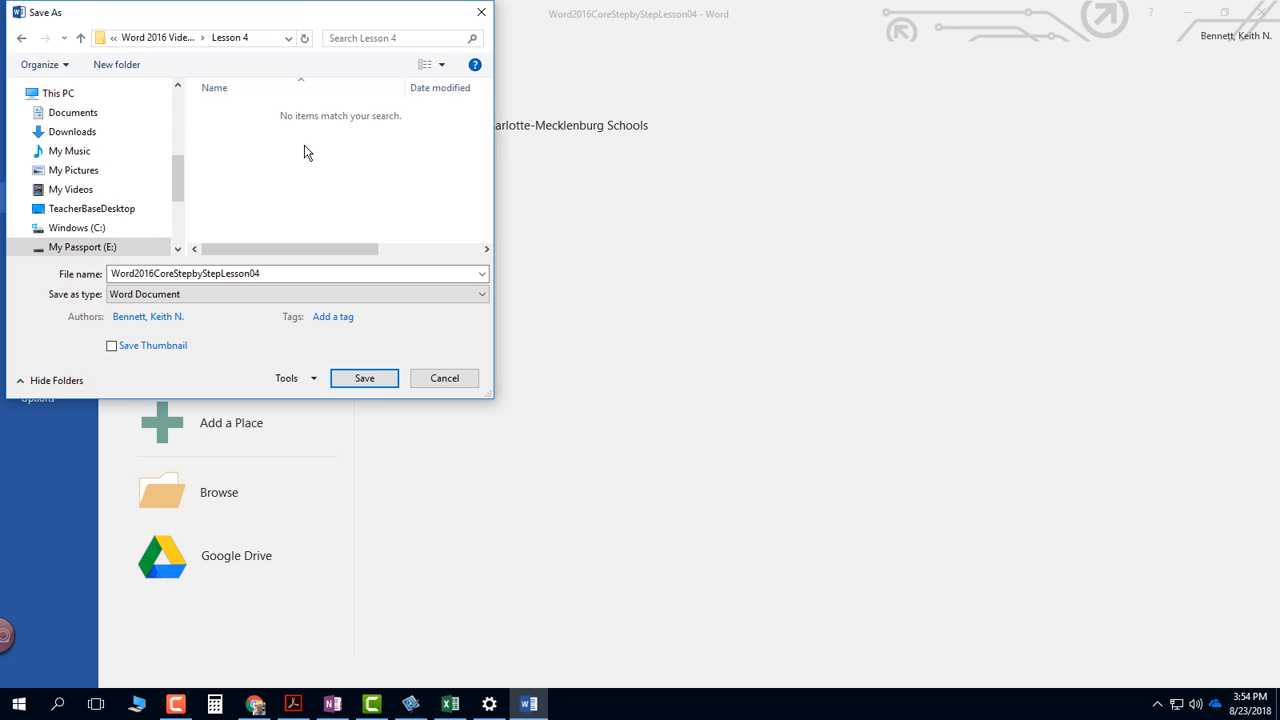
left_click(365, 378)
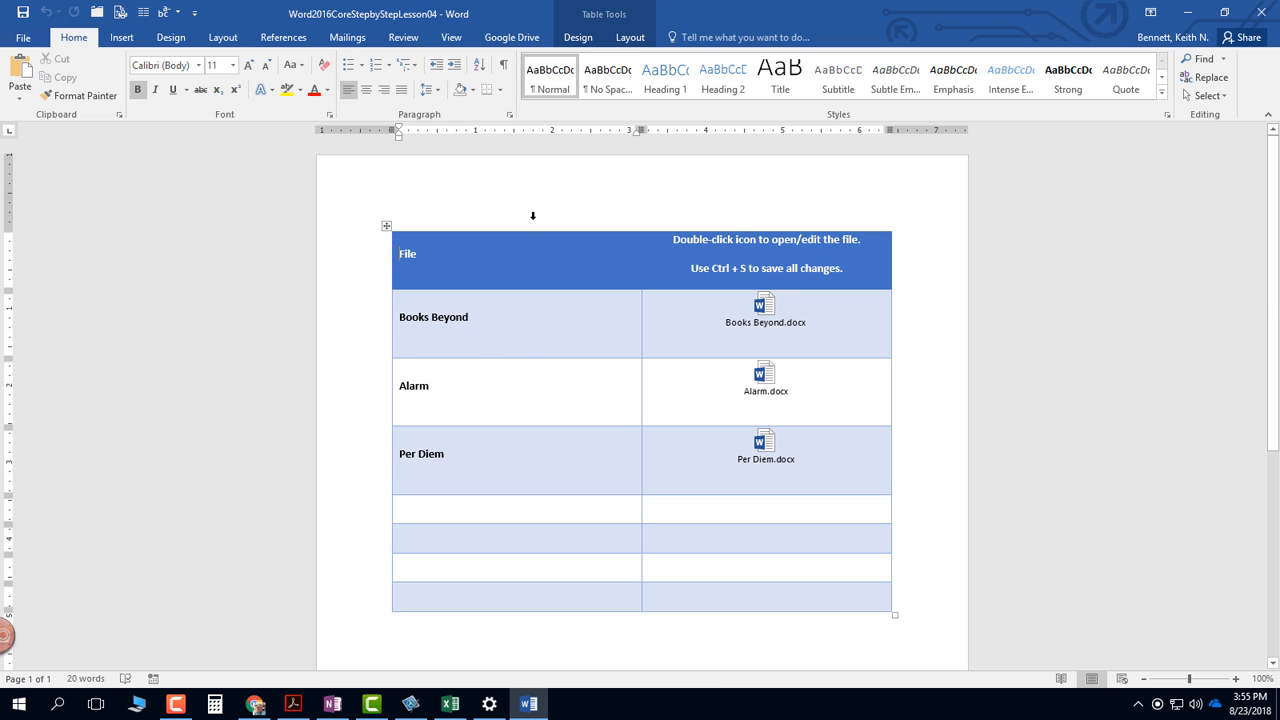
- Move the Word window off the OneNote page and go to the Set First-Line Indents instructions
double_click(500, 13)
left_click_drag(500, 13, 1279, 16)
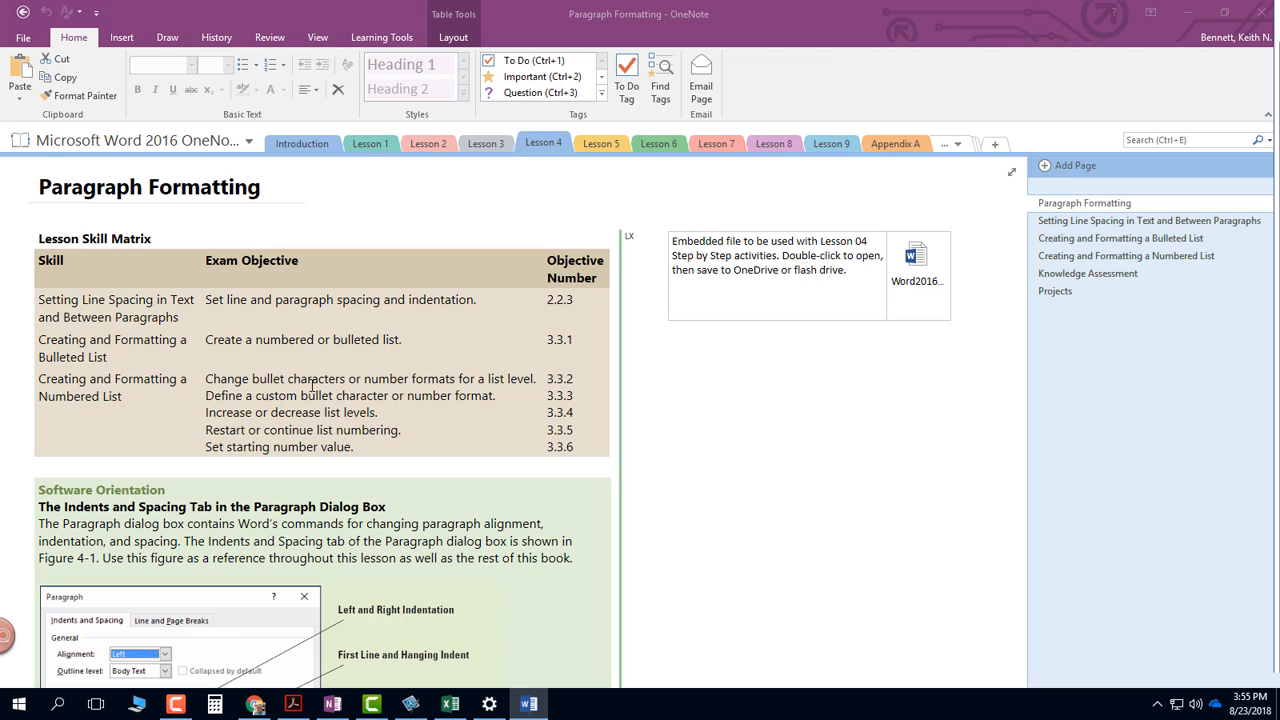
left_click(552, 496)
scroll(560, 510, "down", 15)
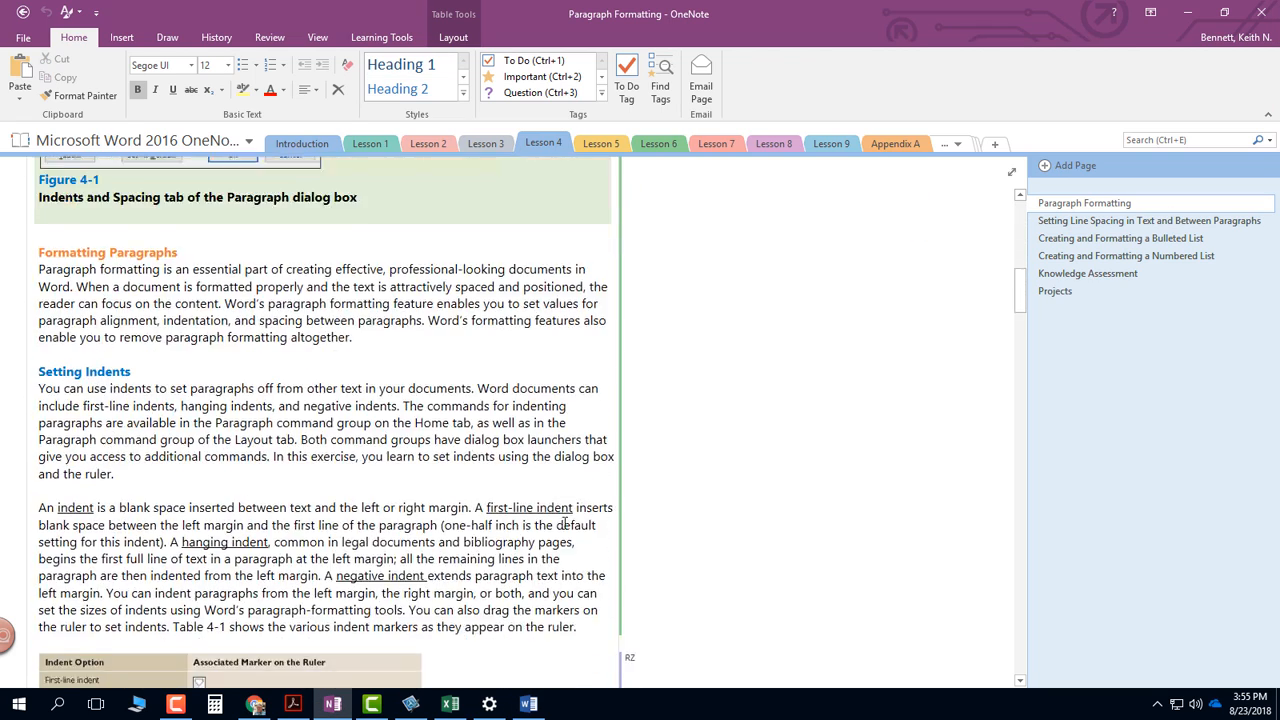
scroll(565, 526, "down", 8)
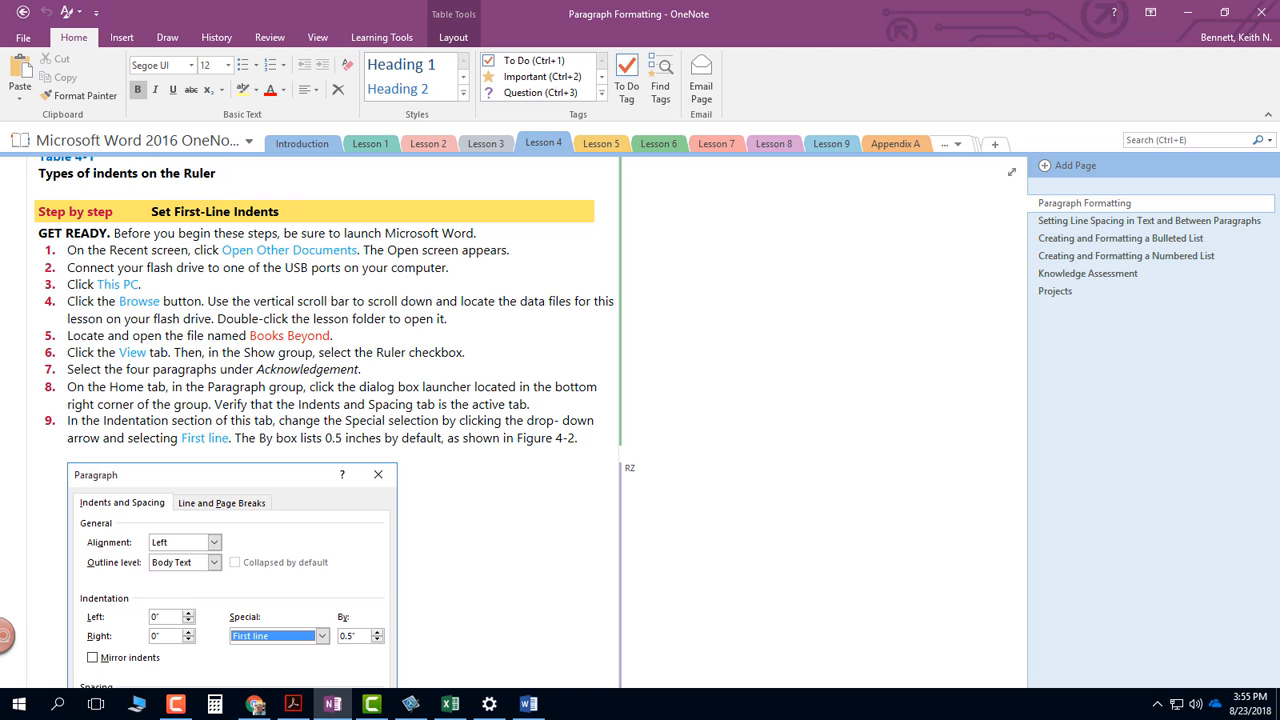
- Open the embedded Books Beyond document from the practice file and place its window beside the OneNote instructions
left_click_drag(1279, 20, 1025, 34)
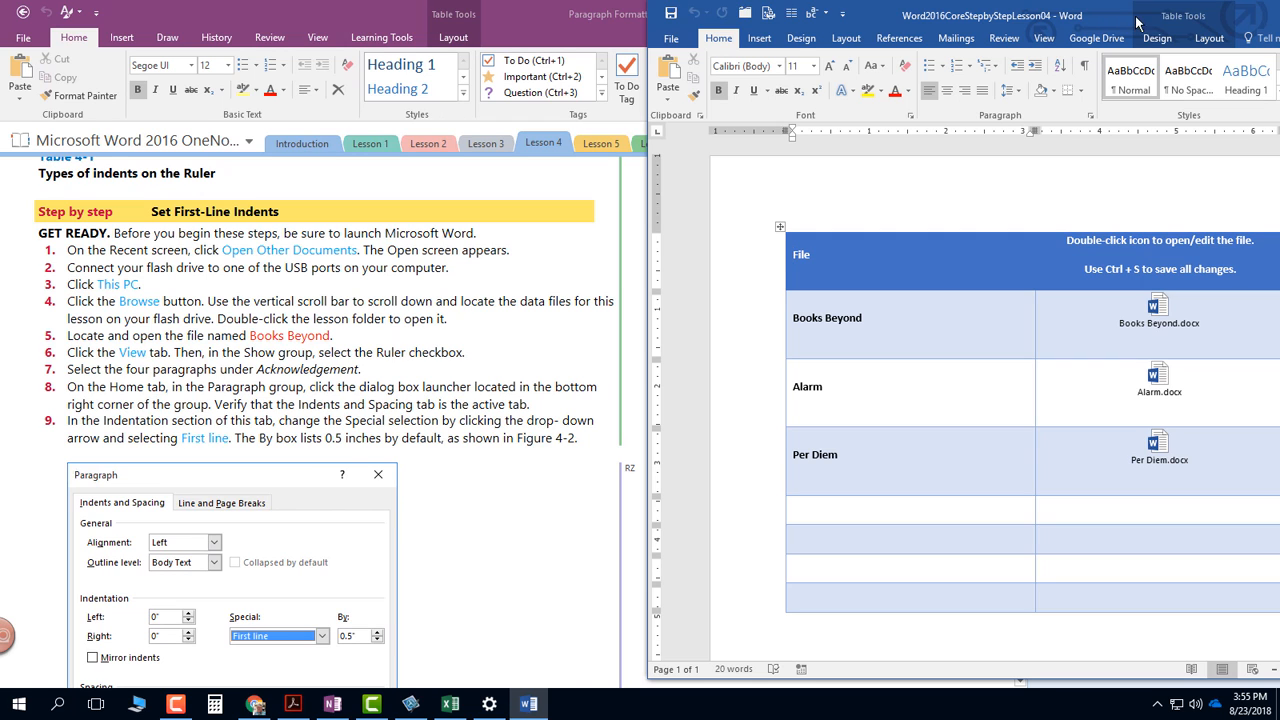
left_click_drag(1121, 23, 1279, 25)
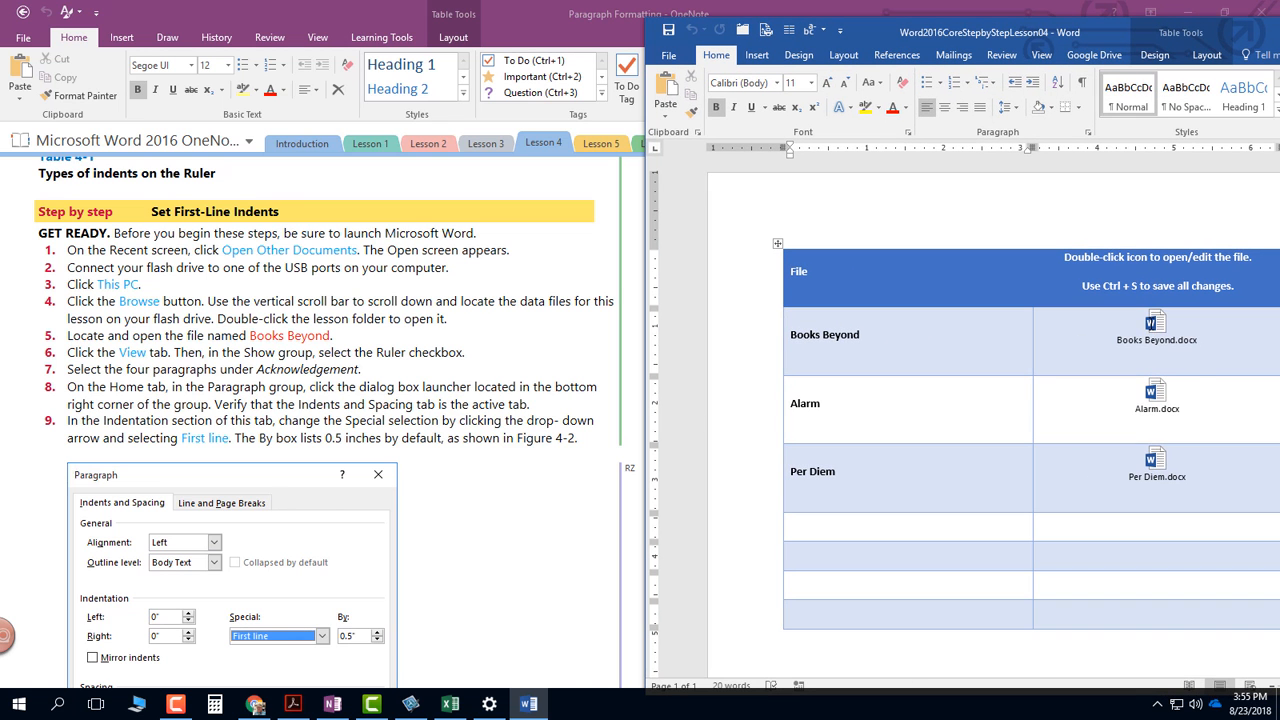
double_click(1156, 326)
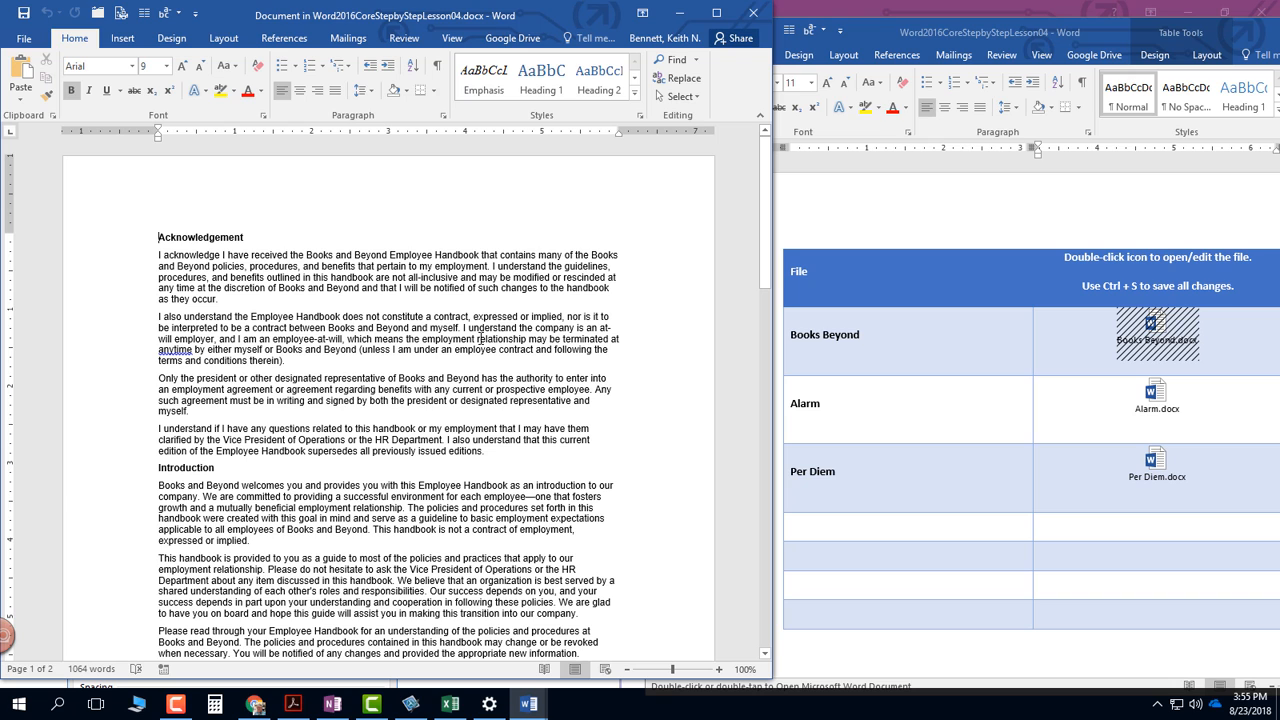
left_click_drag(1075, 32, 1279, 101)
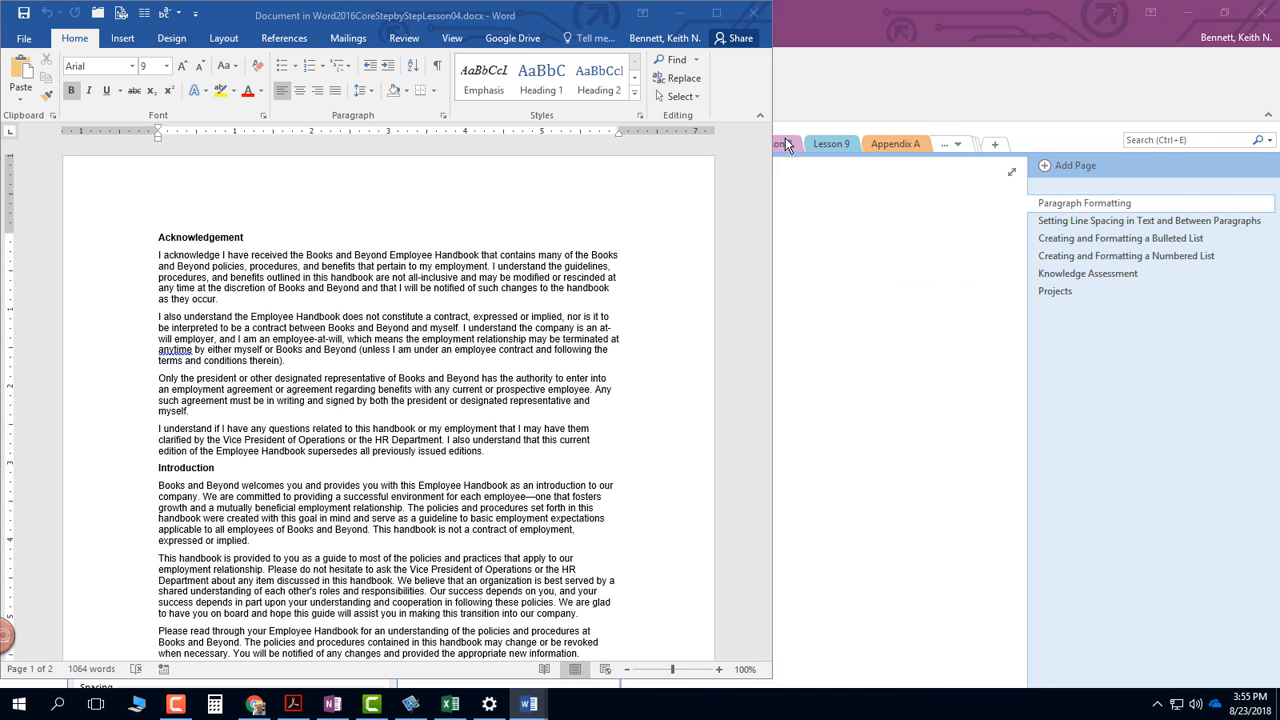
left_click_drag(565, 14, 1136, 24)
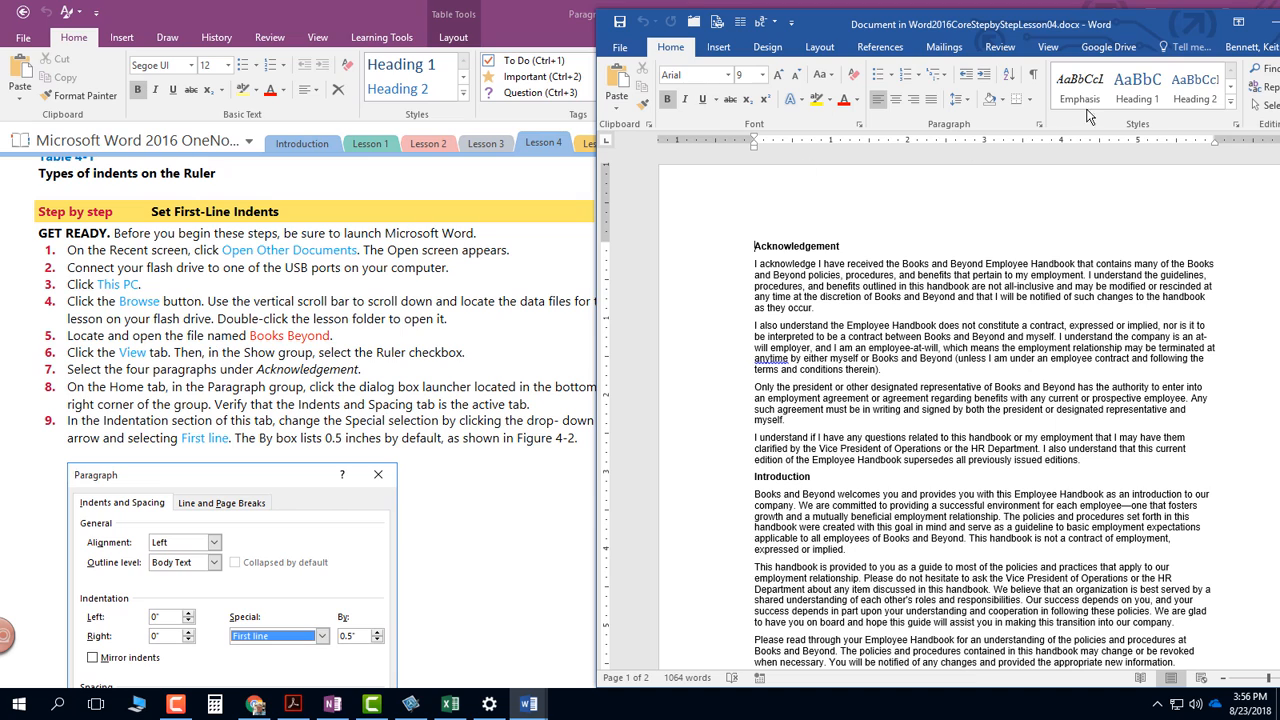
- Check that the Ruler option is enabled and select the four paragraphs under Acknowledgement
left_click(1052, 48)
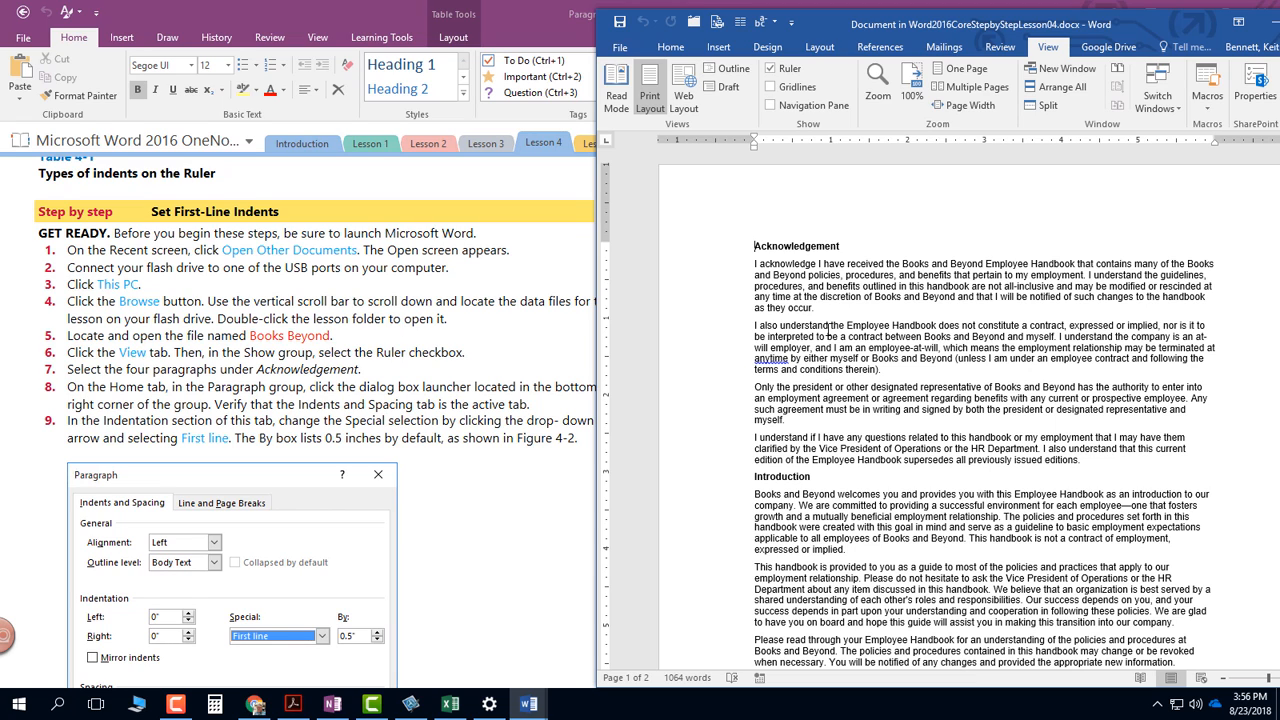
left_click_drag(754, 263, 1108, 460)
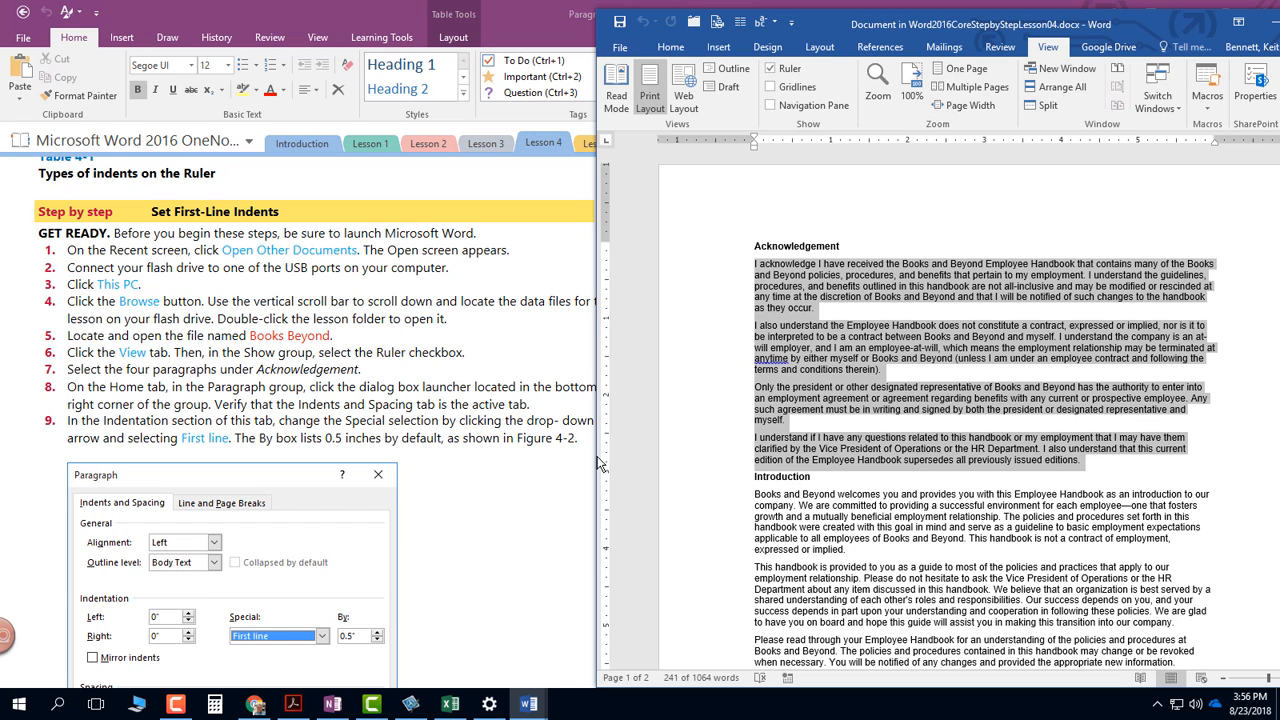
- Examine the remaining Set First-Line Indents instructions in OneNote, including the Paragraph dialog box settings in Figure 4-2 and the result in Figure 4-3
left_click(522, 385)
scroll(522, 387, "down", 2)
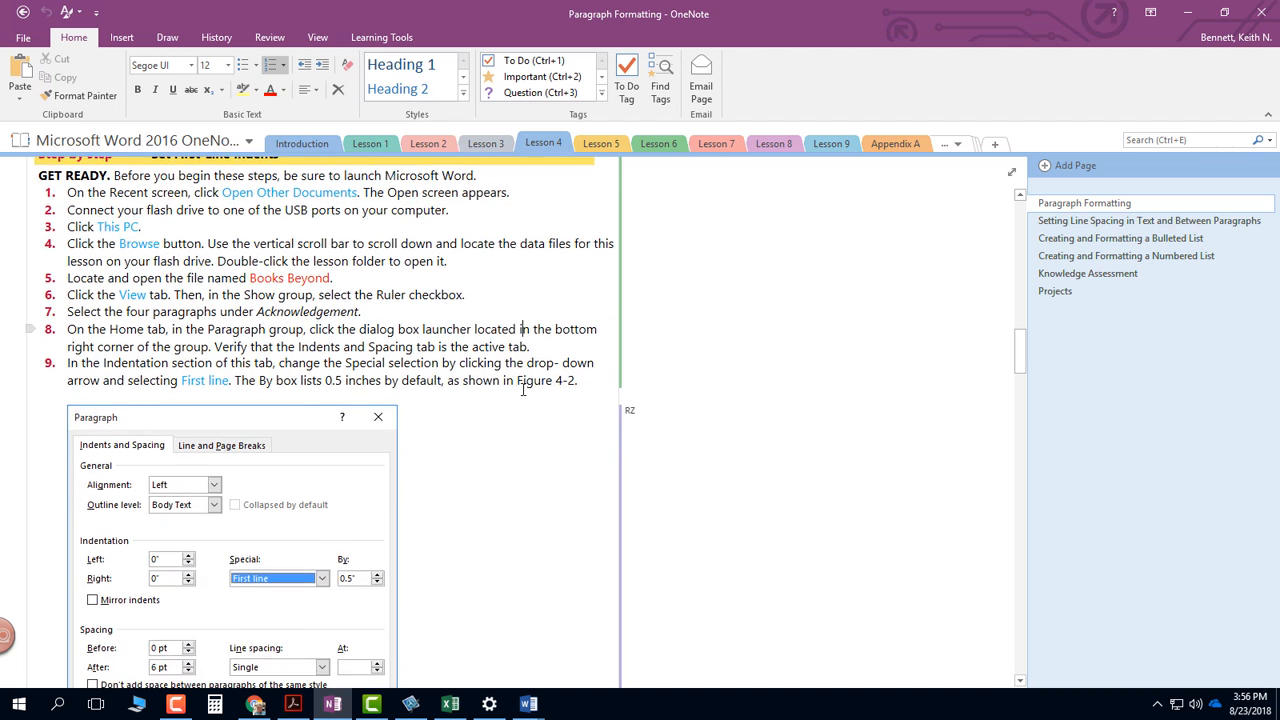
scroll(522, 389, "down", 1)
scroll(522, 389, "down", 8)
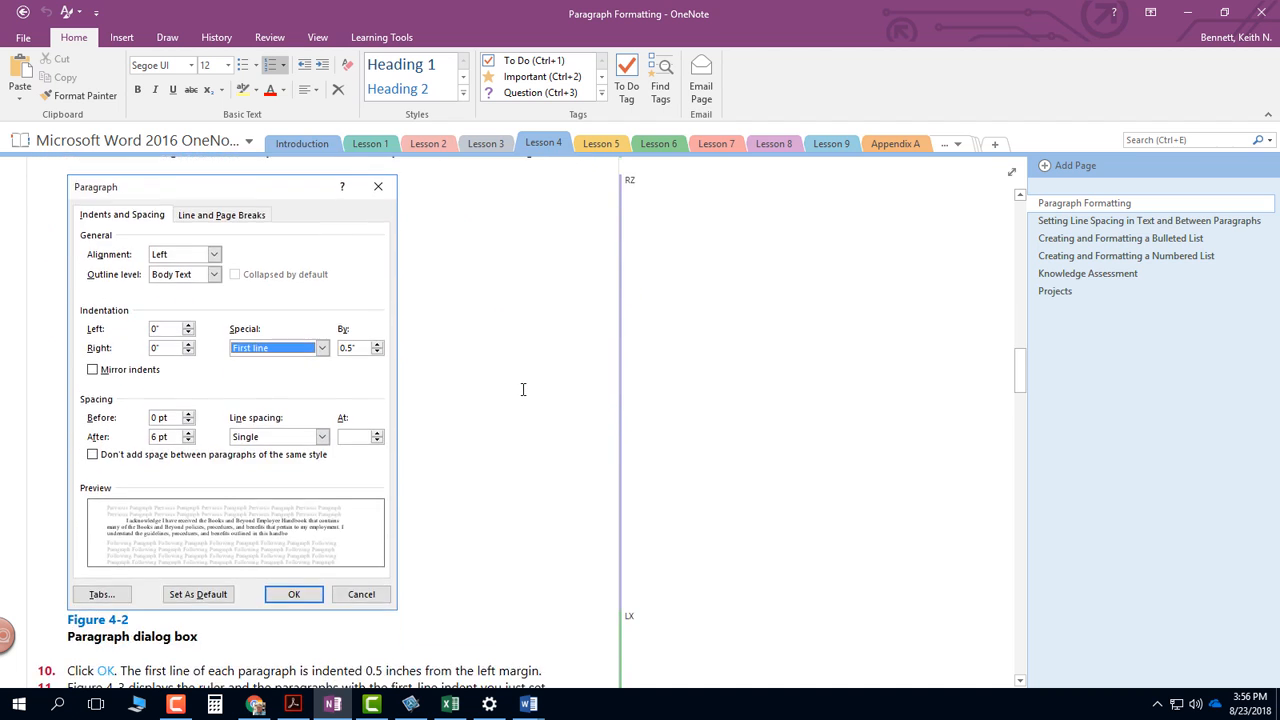
scroll(522, 389, "down", 1)
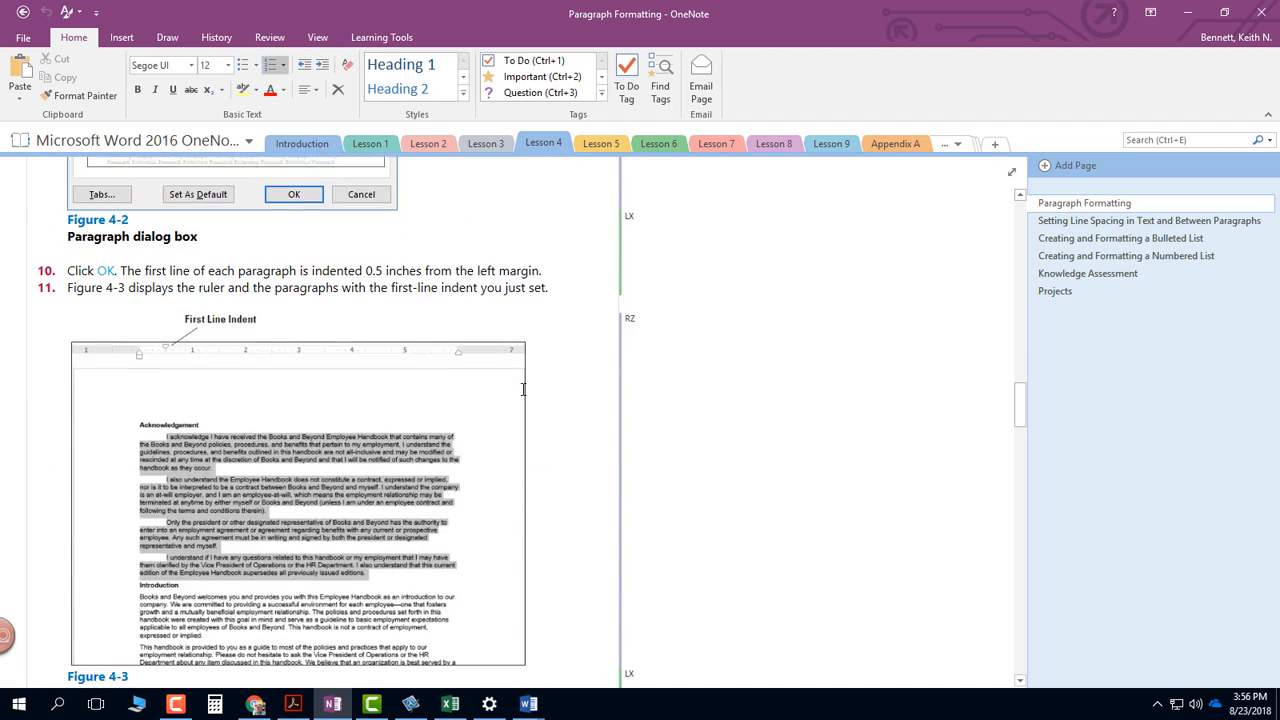
scroll(522, 389, "up", 8)
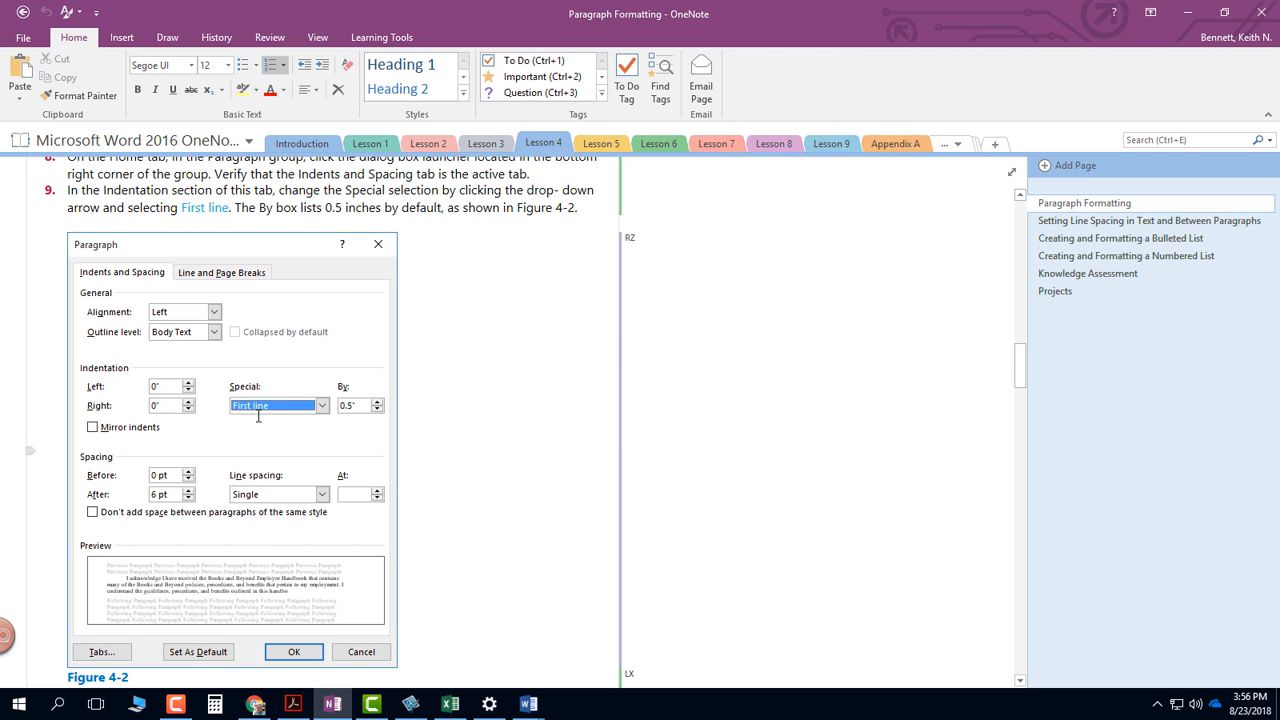
scroll(336, 341, "down", 2)
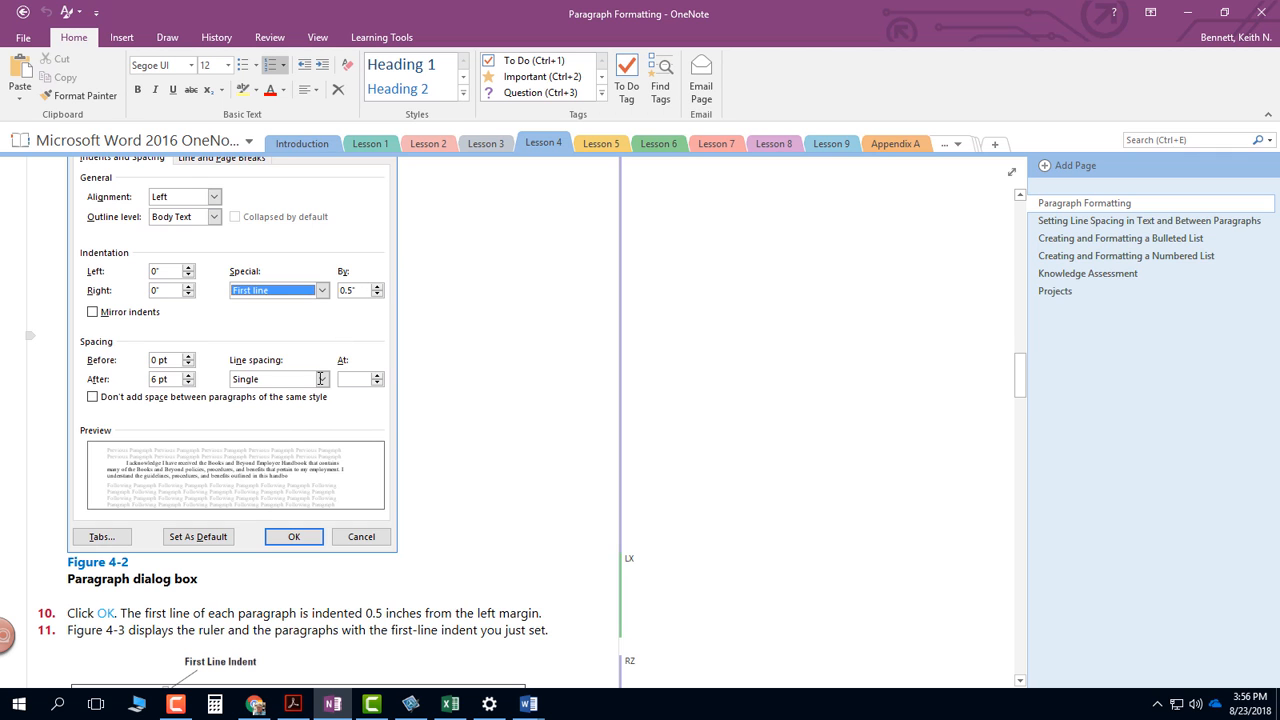
scroll(321, 378, "down", 6)
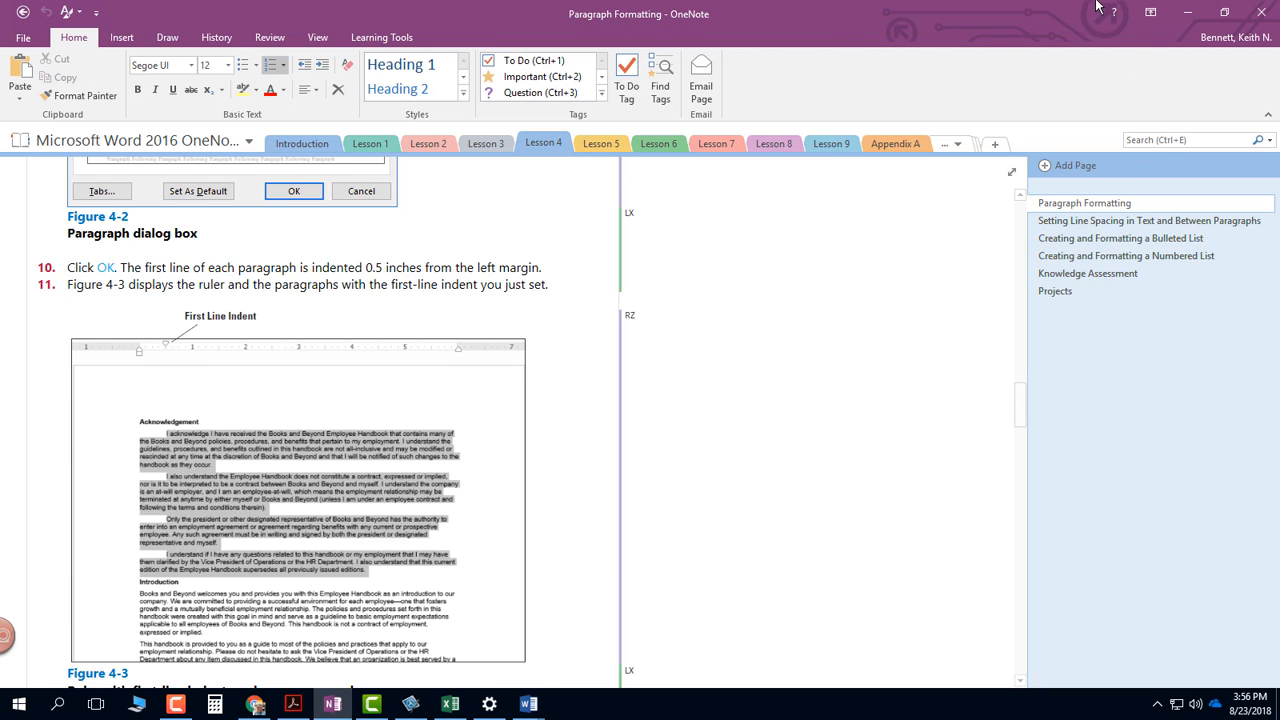
- Dock OneNote to half of the screen and narrow its page list so the instructions fit beside the Word document
left_click_drag(237, 10, 0, 0)
left_click_drag(192, 16, 0, 95)
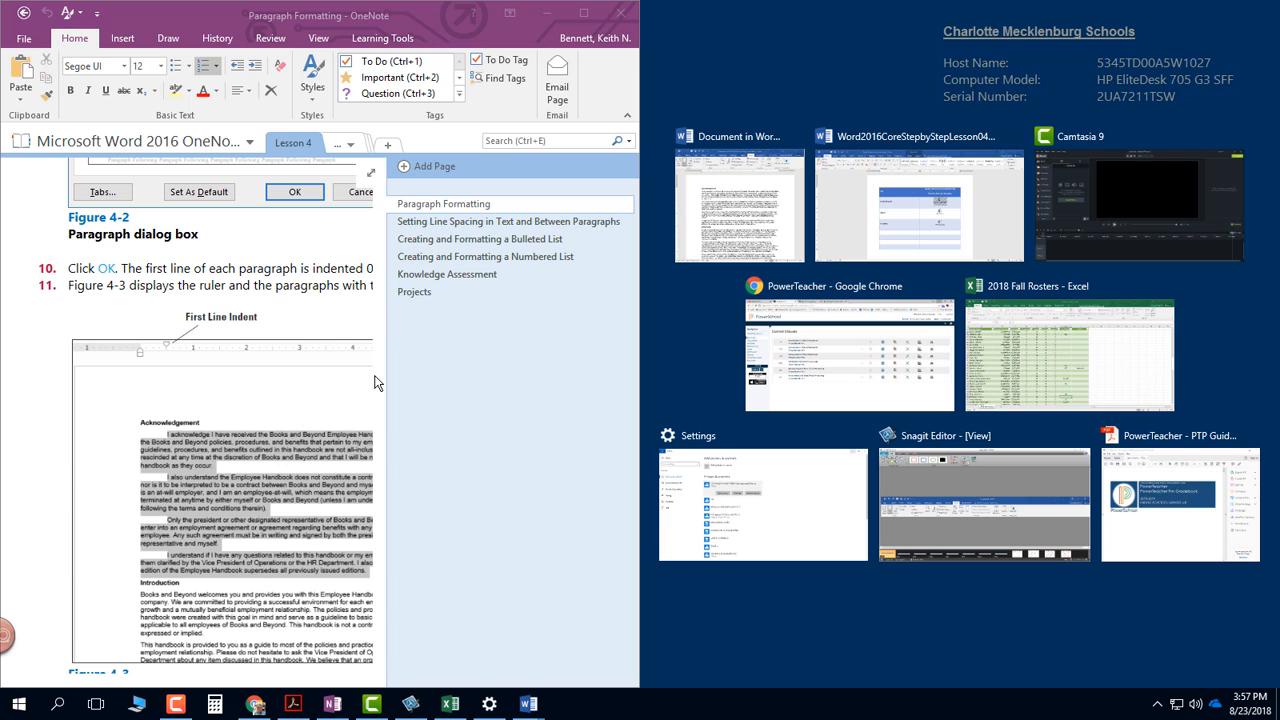
left_click(385, 376)
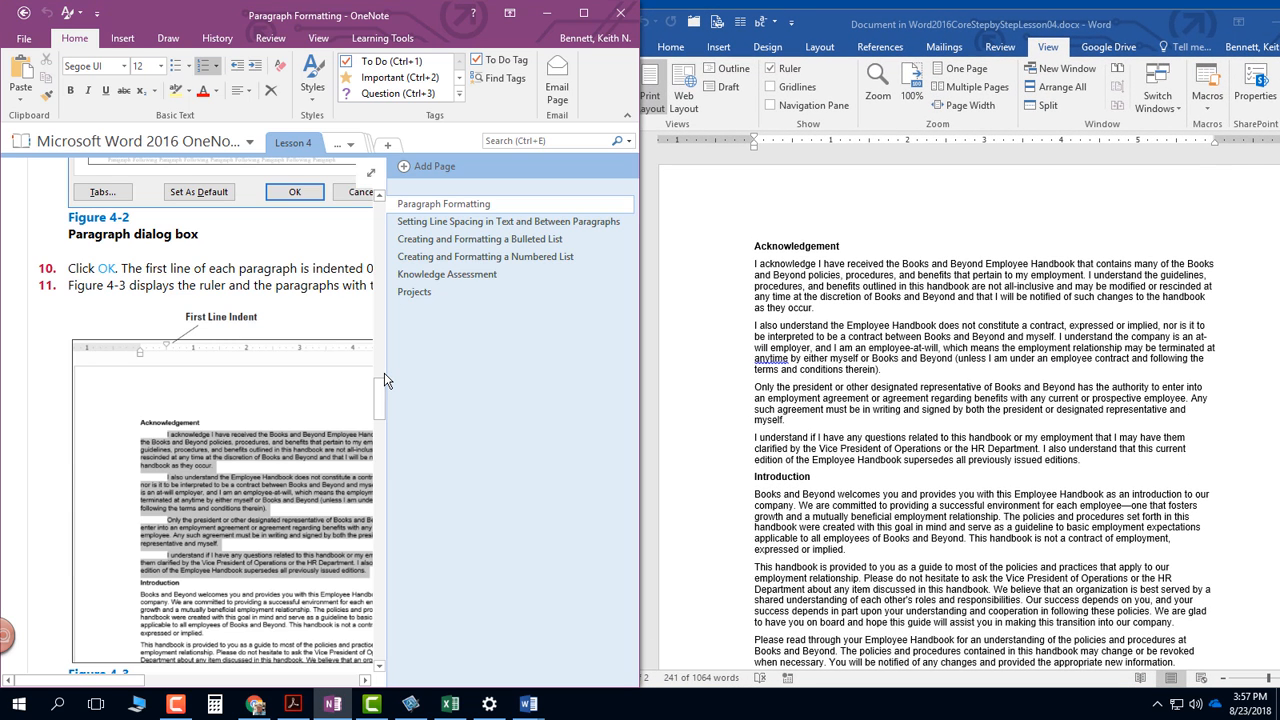
left_click_drag(387, 375, 599, 395)
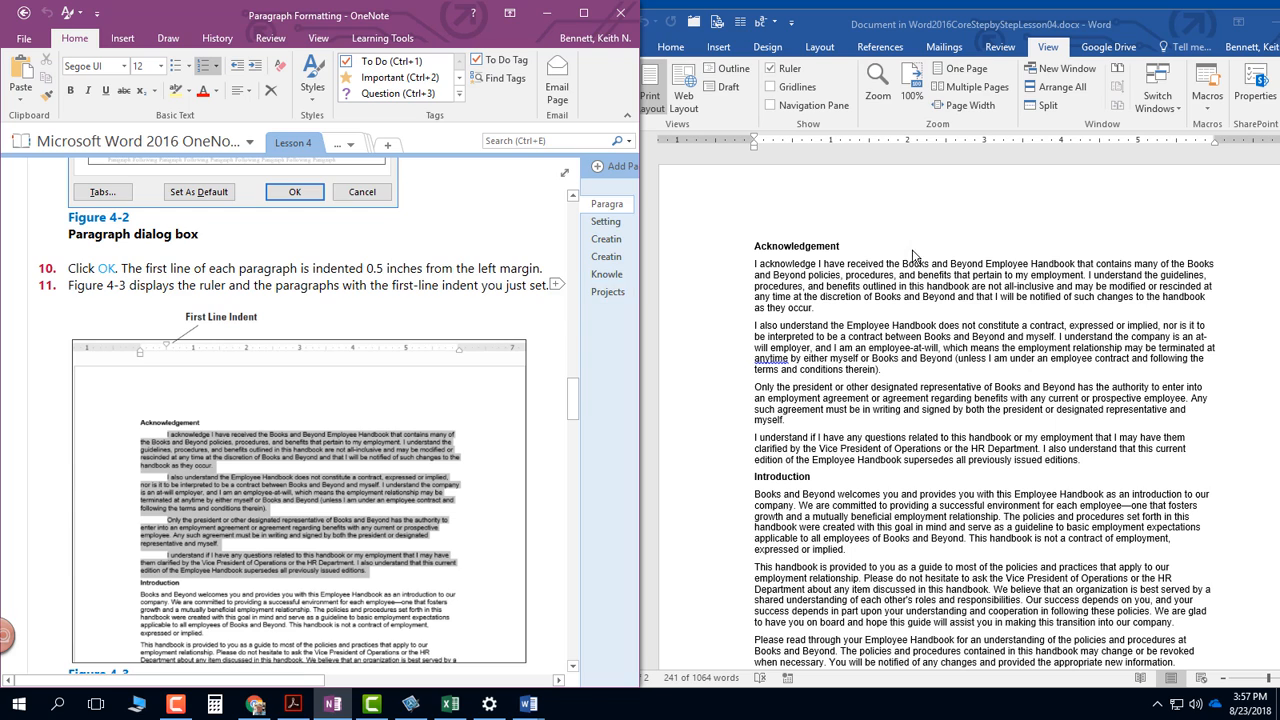
- Apply a 0.5" First line special indent to the four selected paragraphs under Acknowledgement in the Word document
left_click_drag(866, 23, 840, 30)
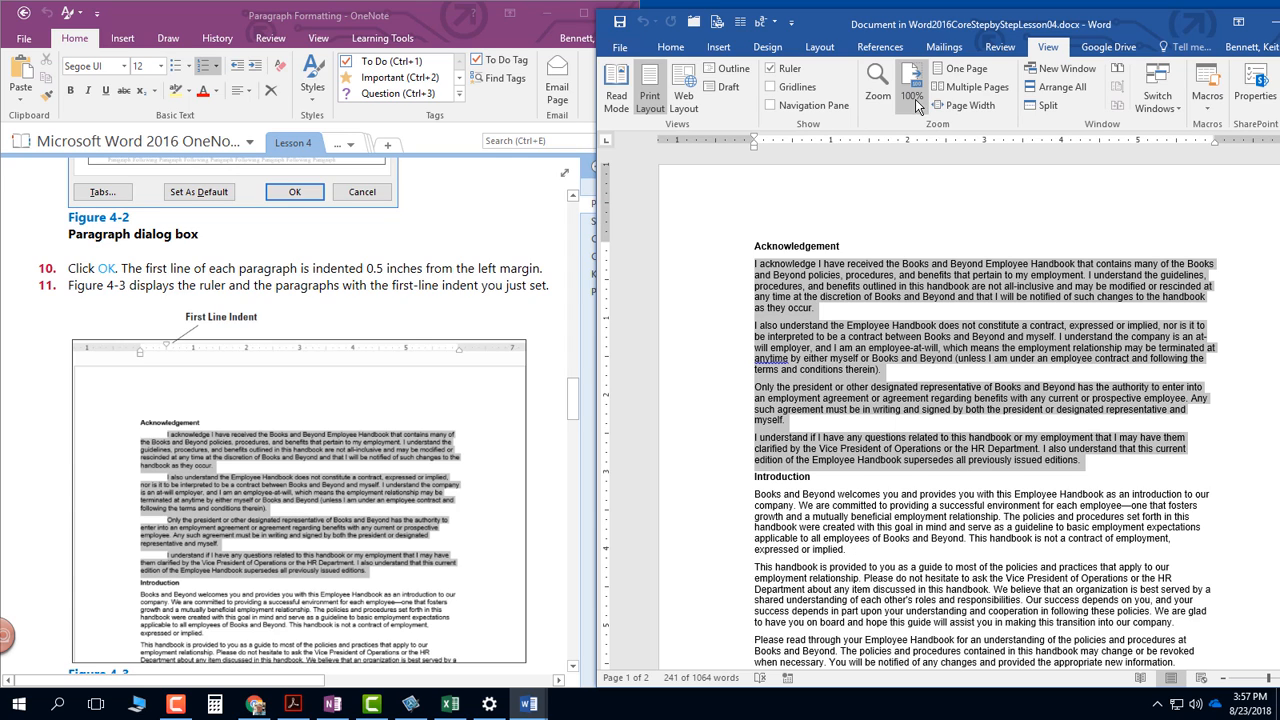
left_click(834, 55)
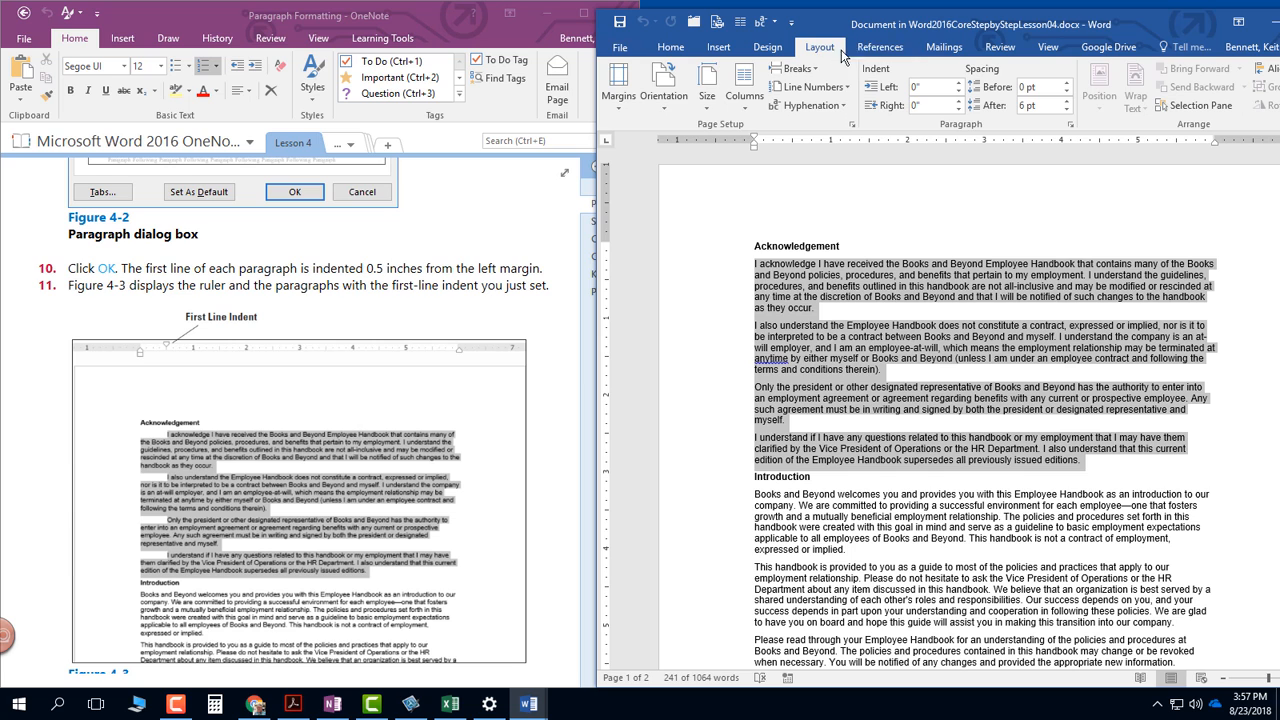
left_click(1070, 125)
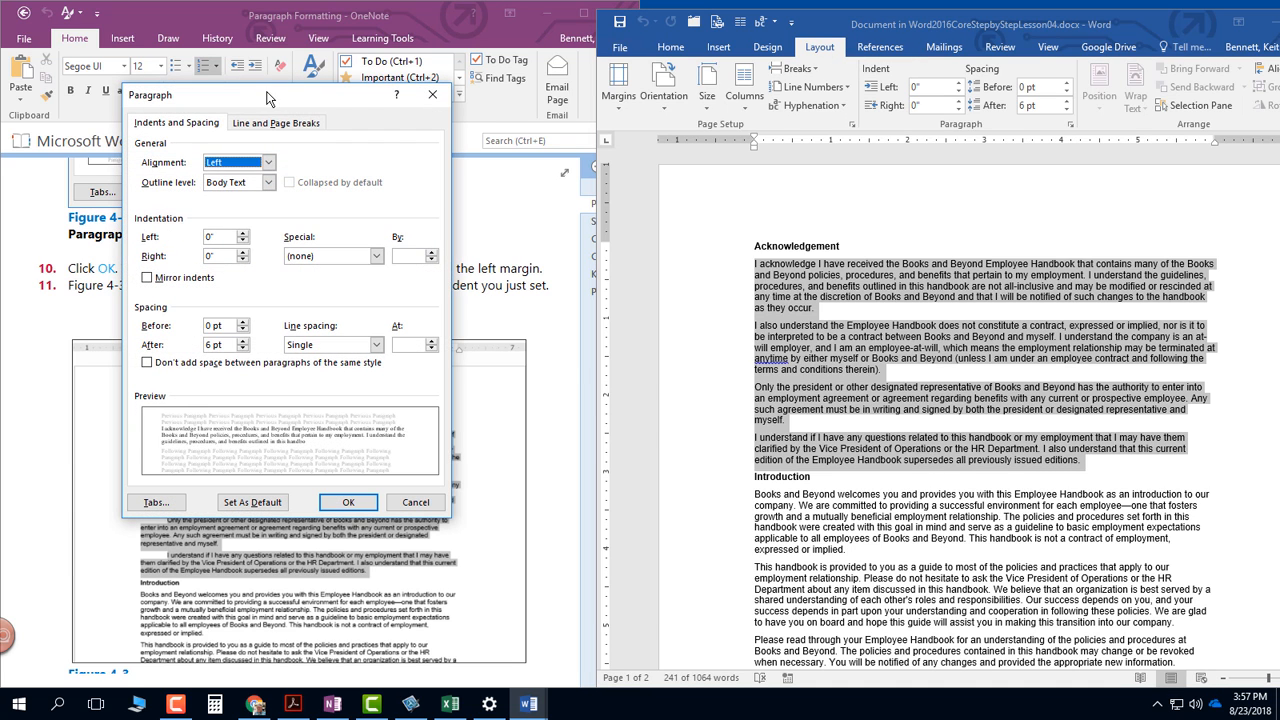
left_click_drag(267, 86, 799, 164)
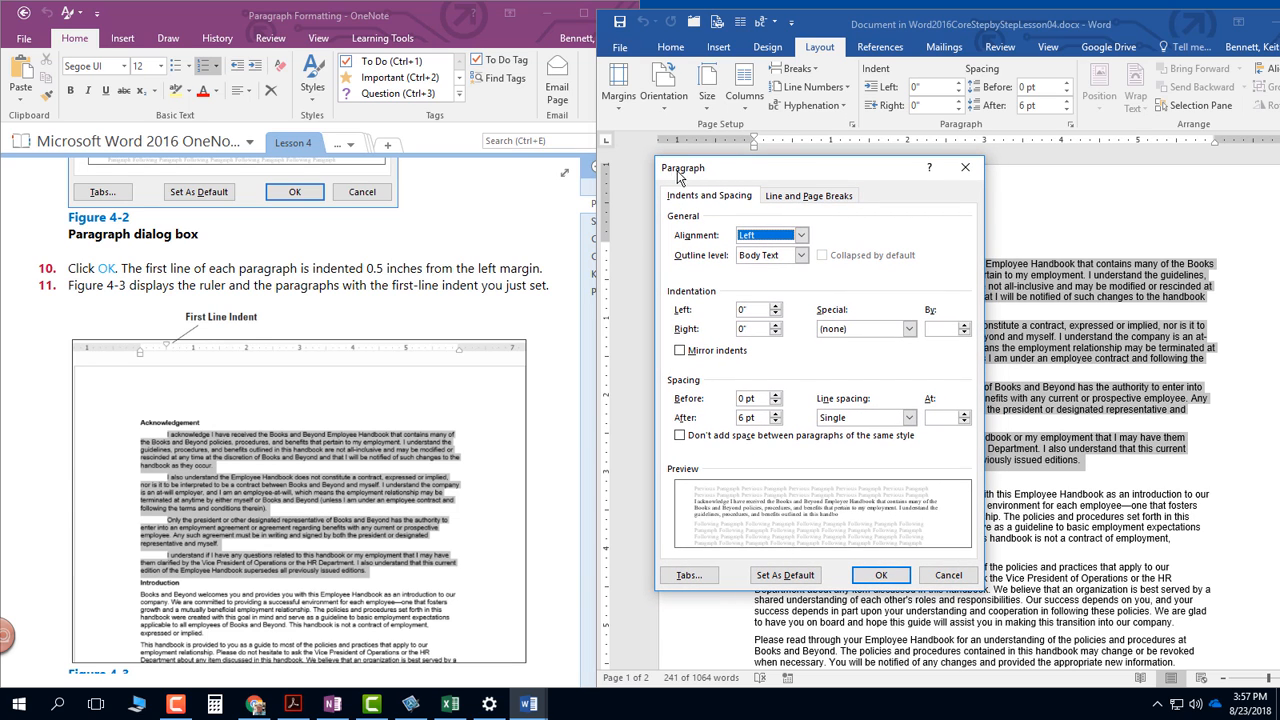
left_click(843, 331)
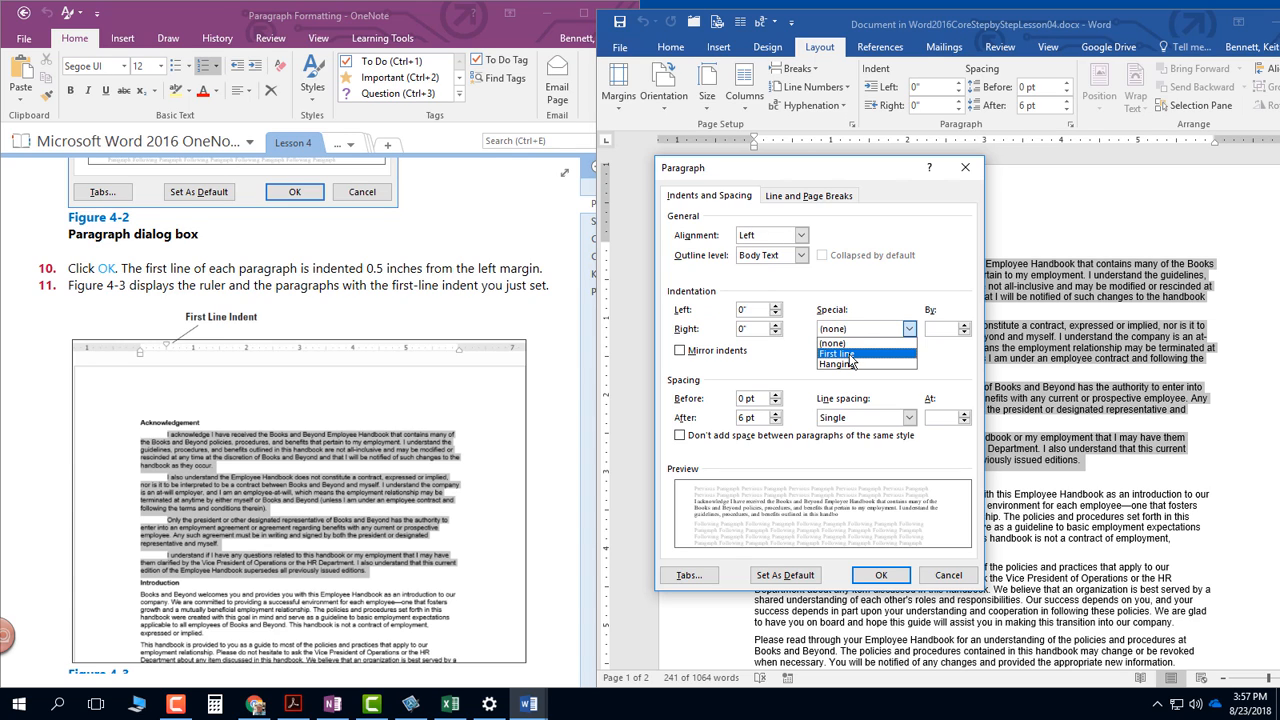
left_click(849, 356)
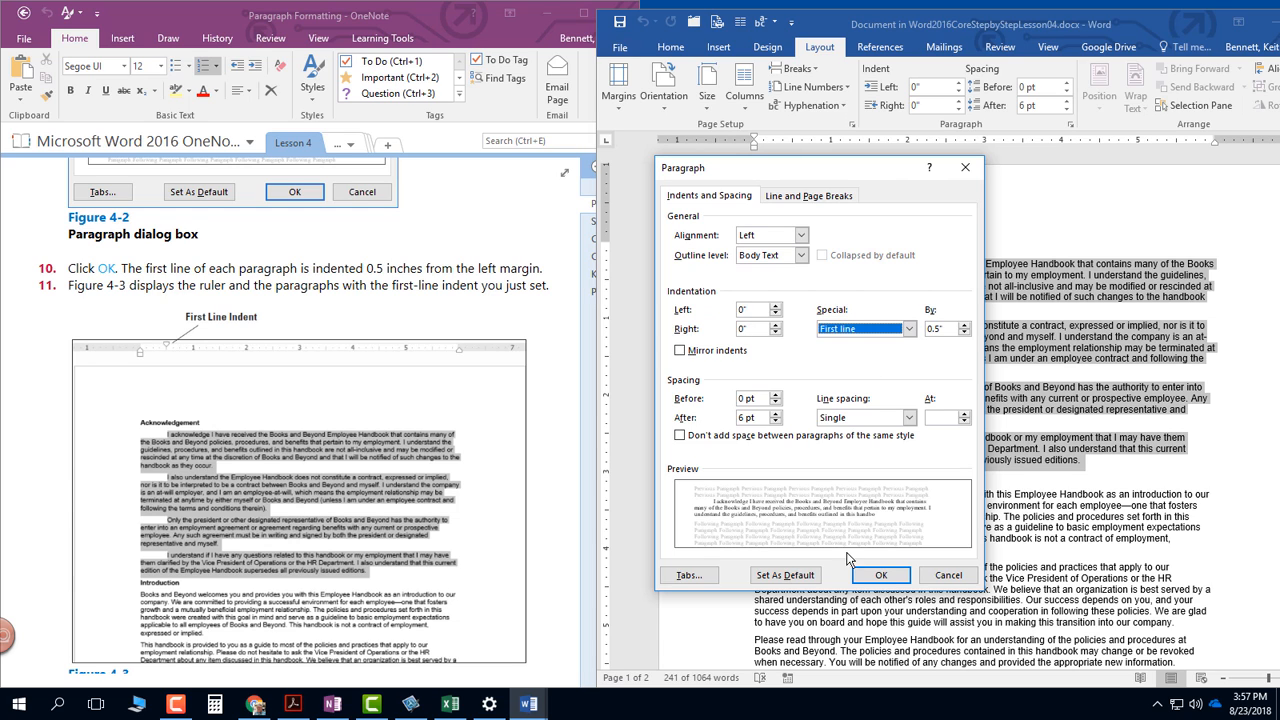
left_click(879, 576)
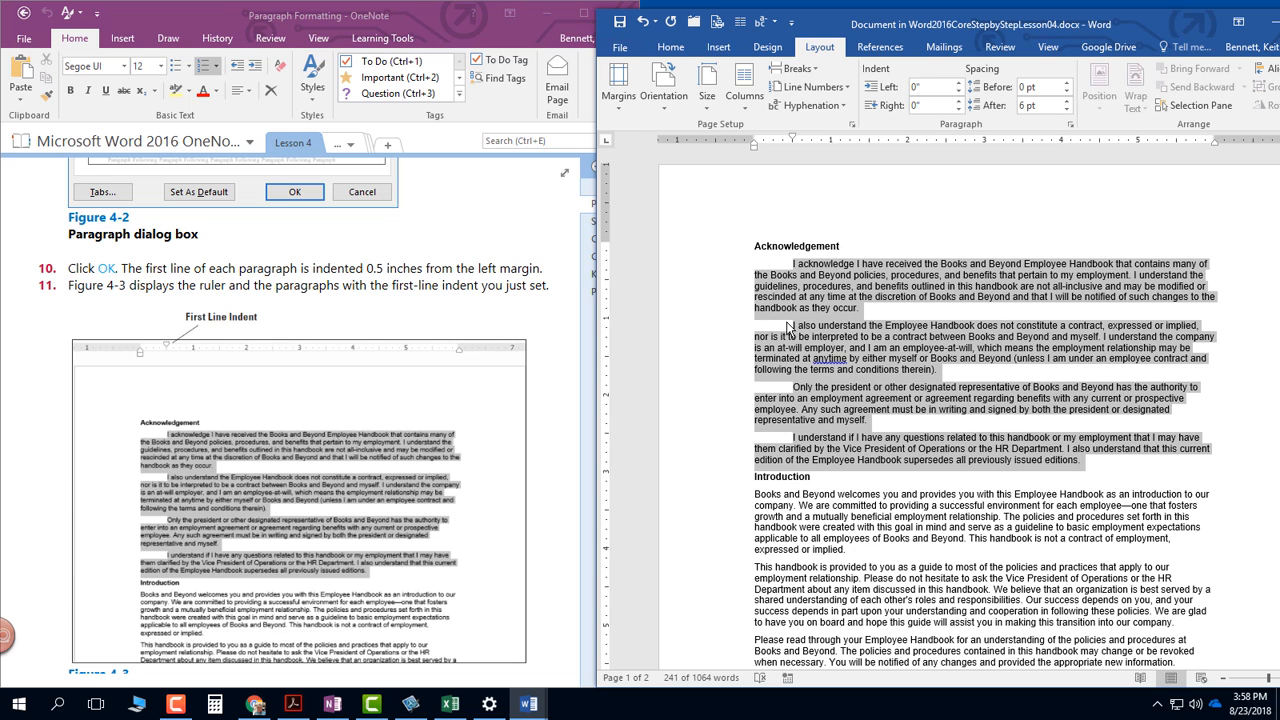
- Examine the remaining Set First-Line Indents instructions in OneNote alongside the matching sections of the Books and Beyond document
left_click(351, 410)
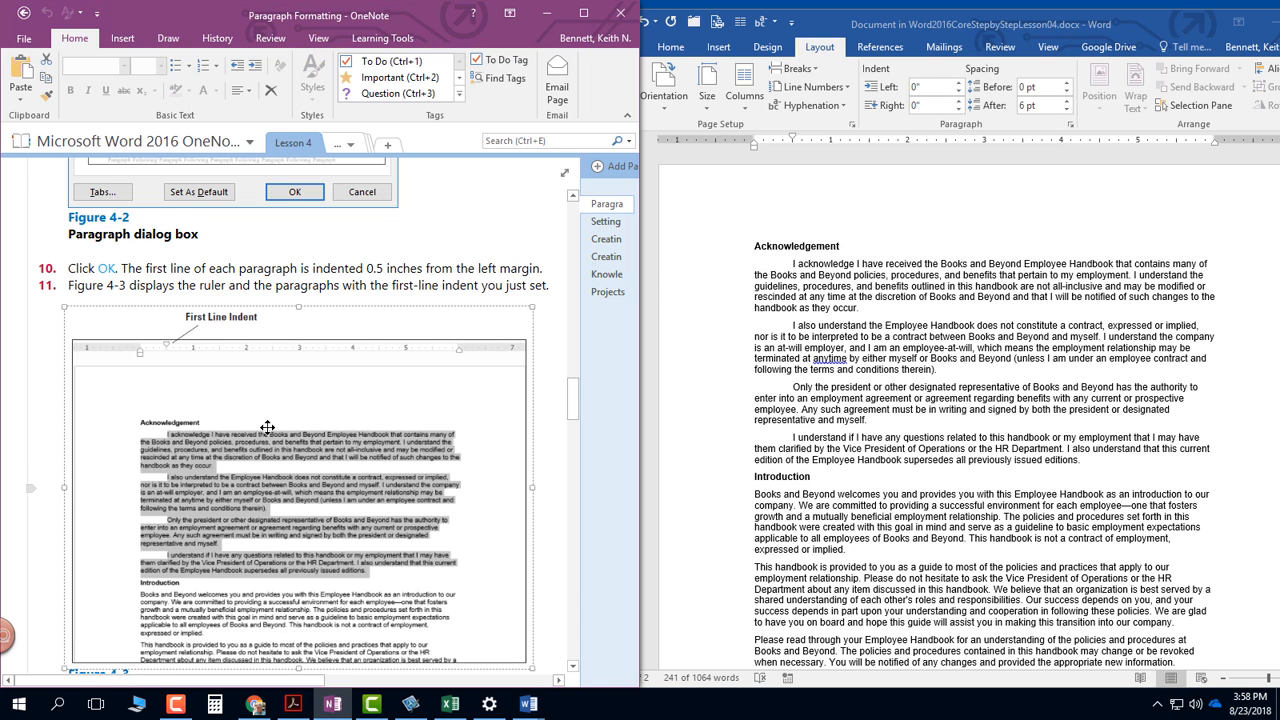
scroll(268, 427, "down", 3)
scroll(268, 427, "down", 9)
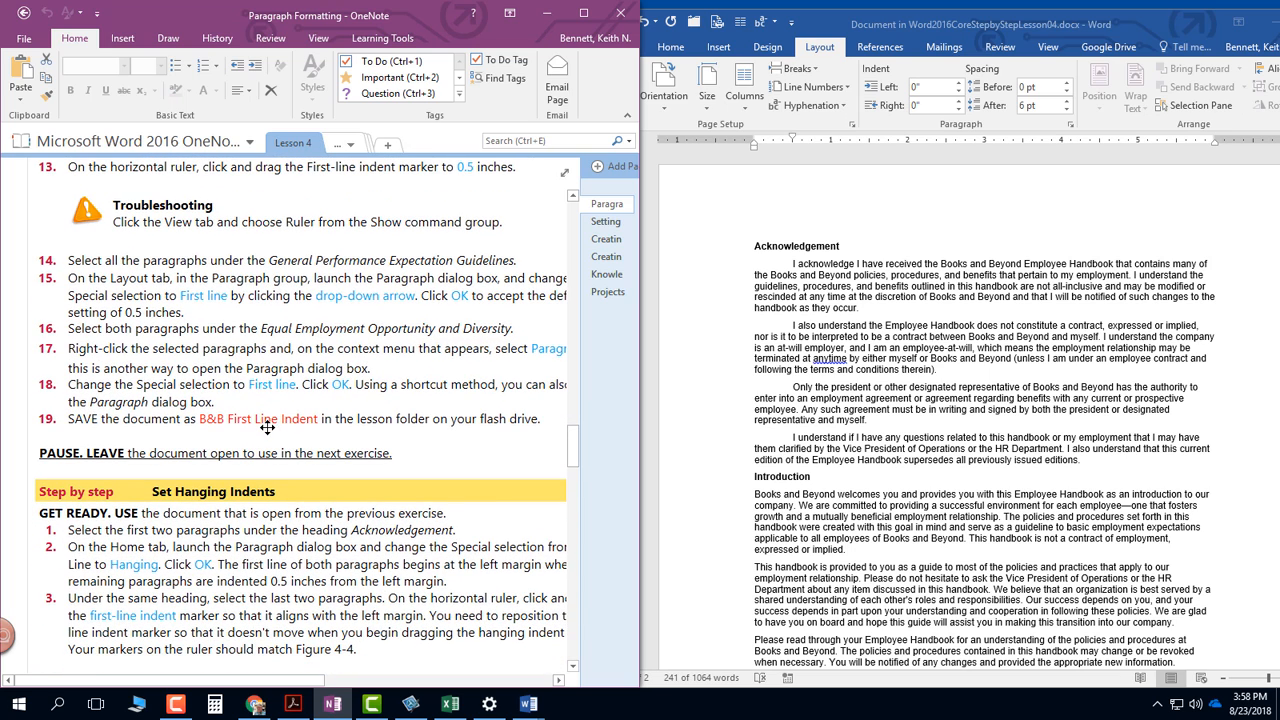
left_click(832, 430)
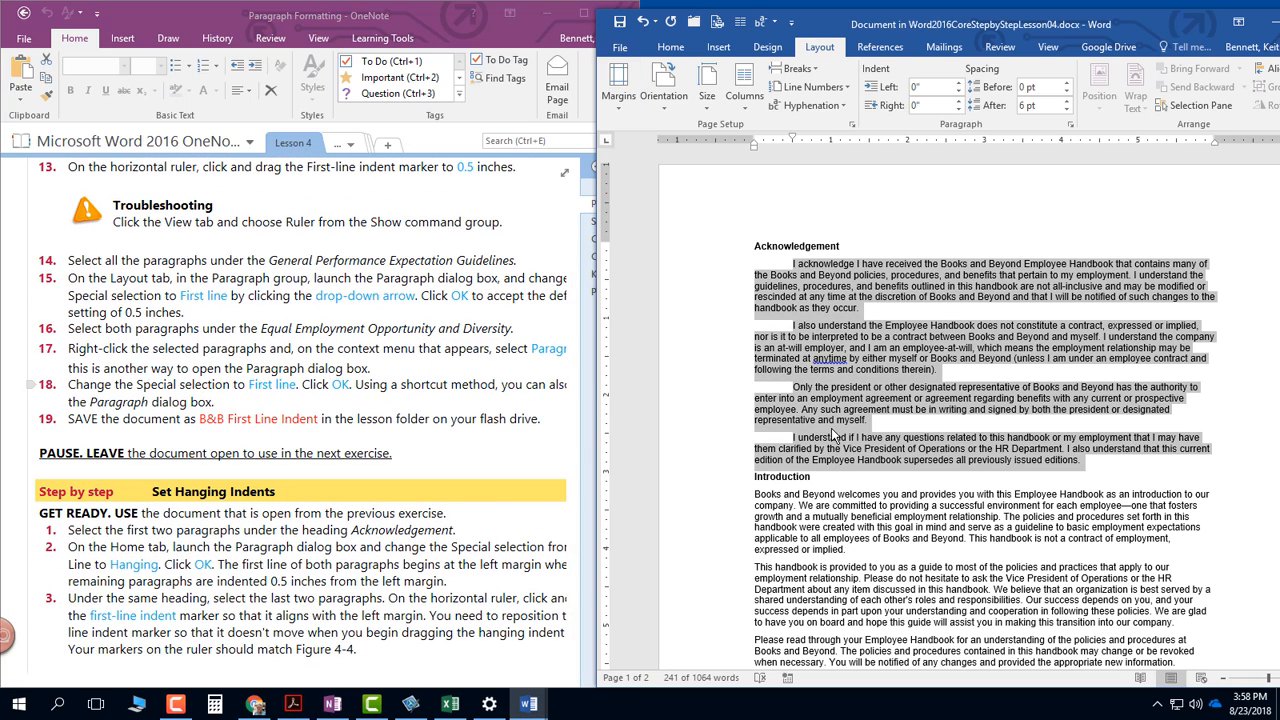
scroll(832, 432, "down", 4)
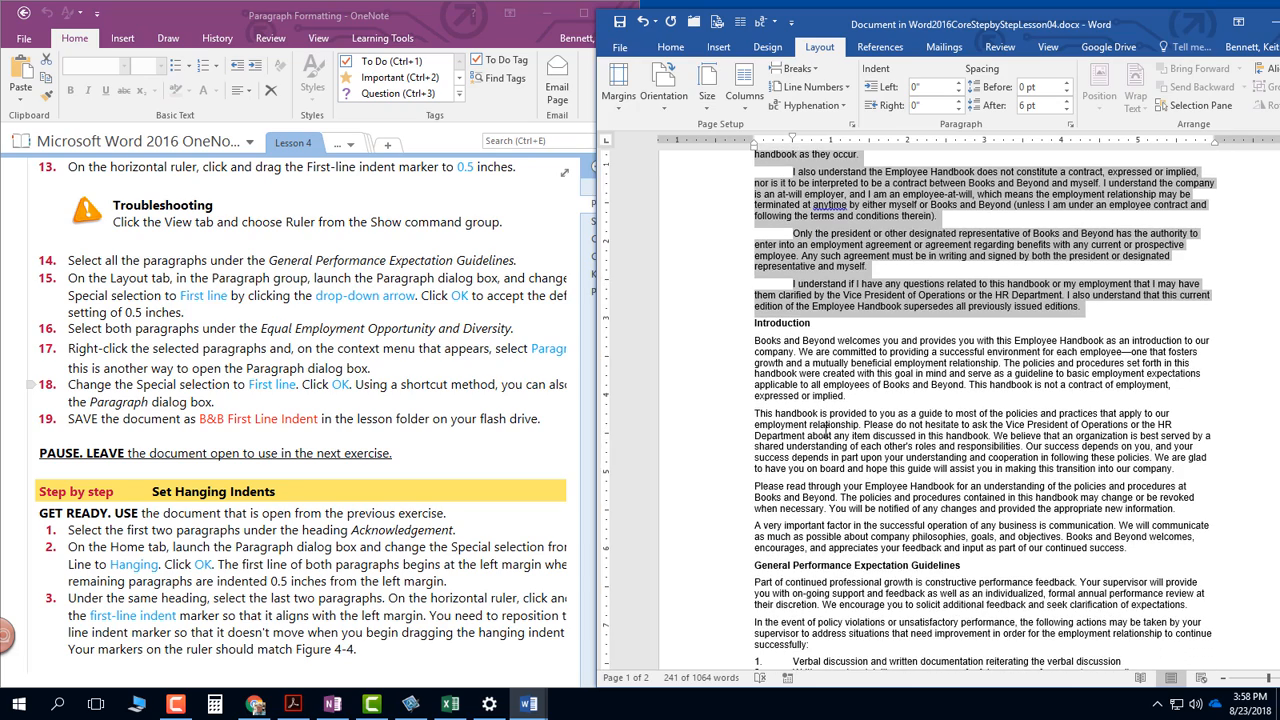
scroll(826, 432, "down", 1)
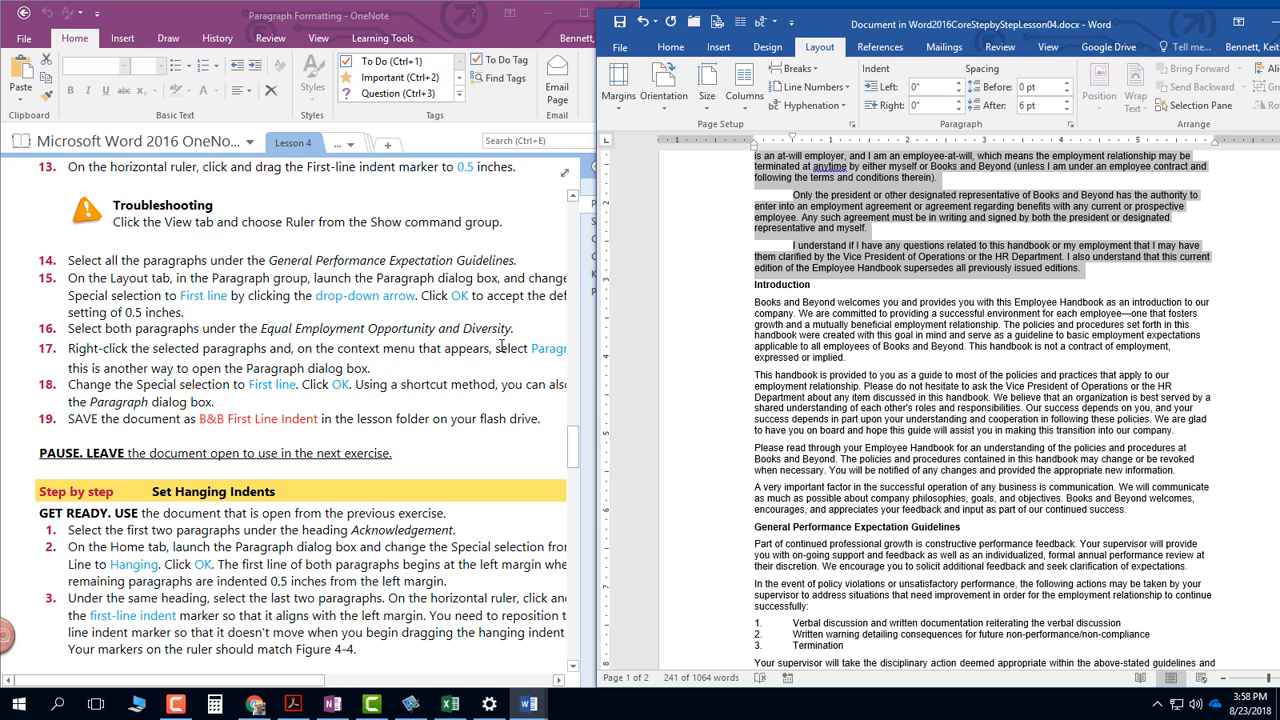
left_click(824, 428)
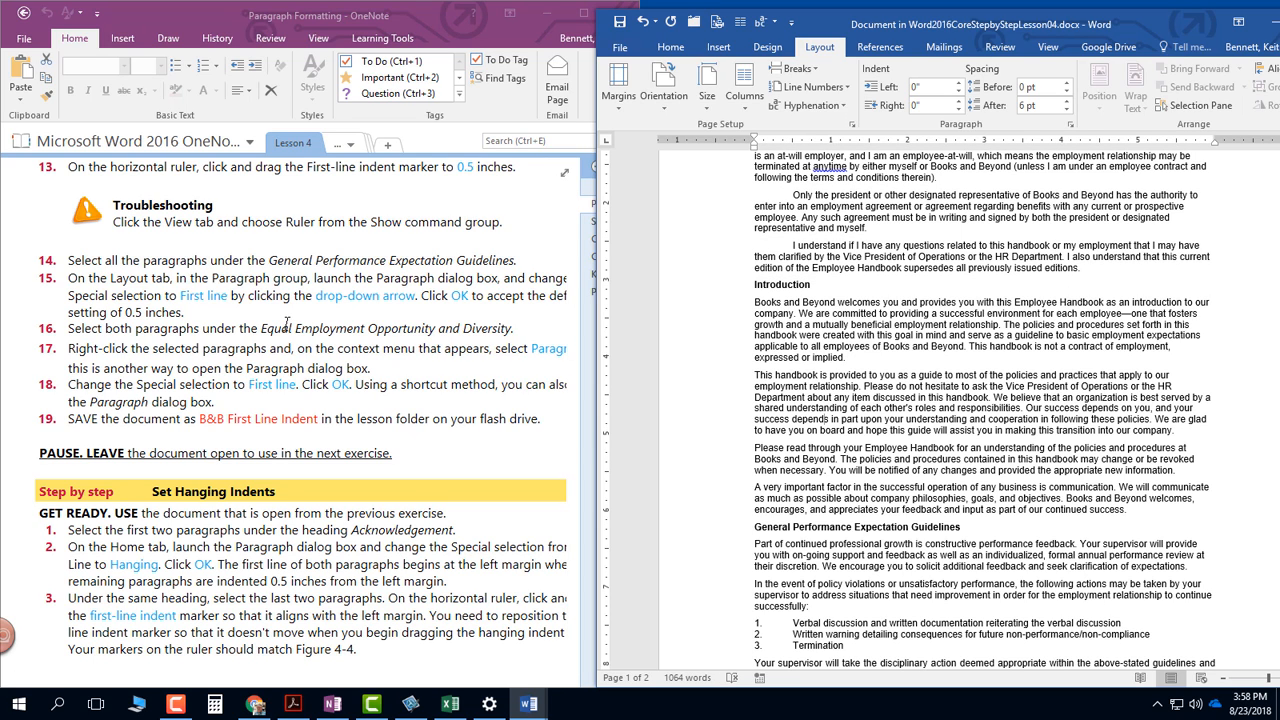
scroll(287, 323, "down", 2)
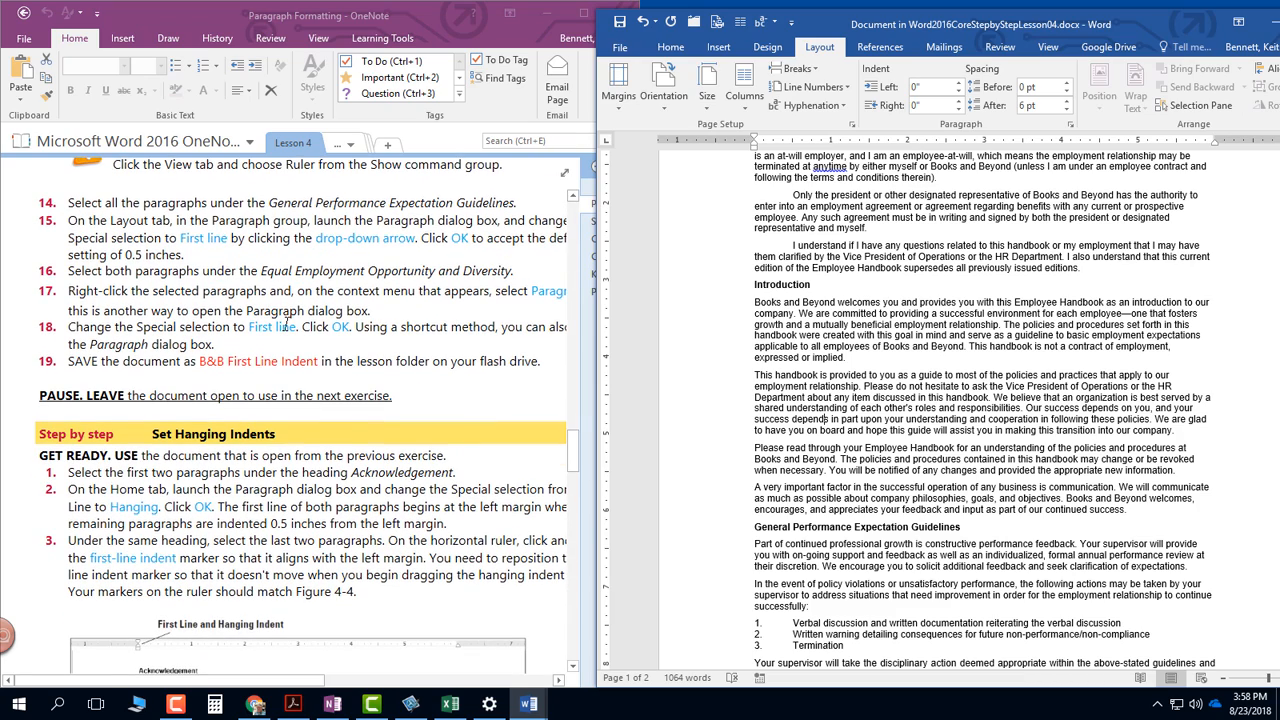
scroll(287, 323, "down", 1)
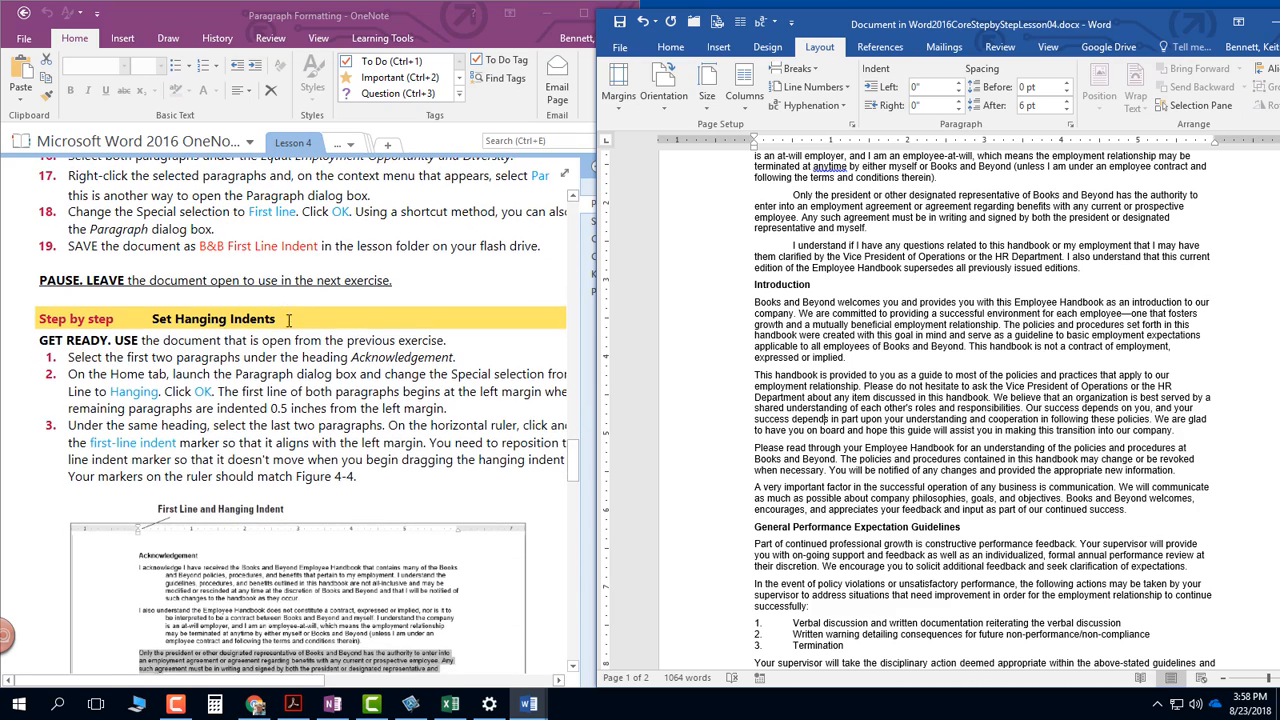
scroll(287, 323, "up", 1)
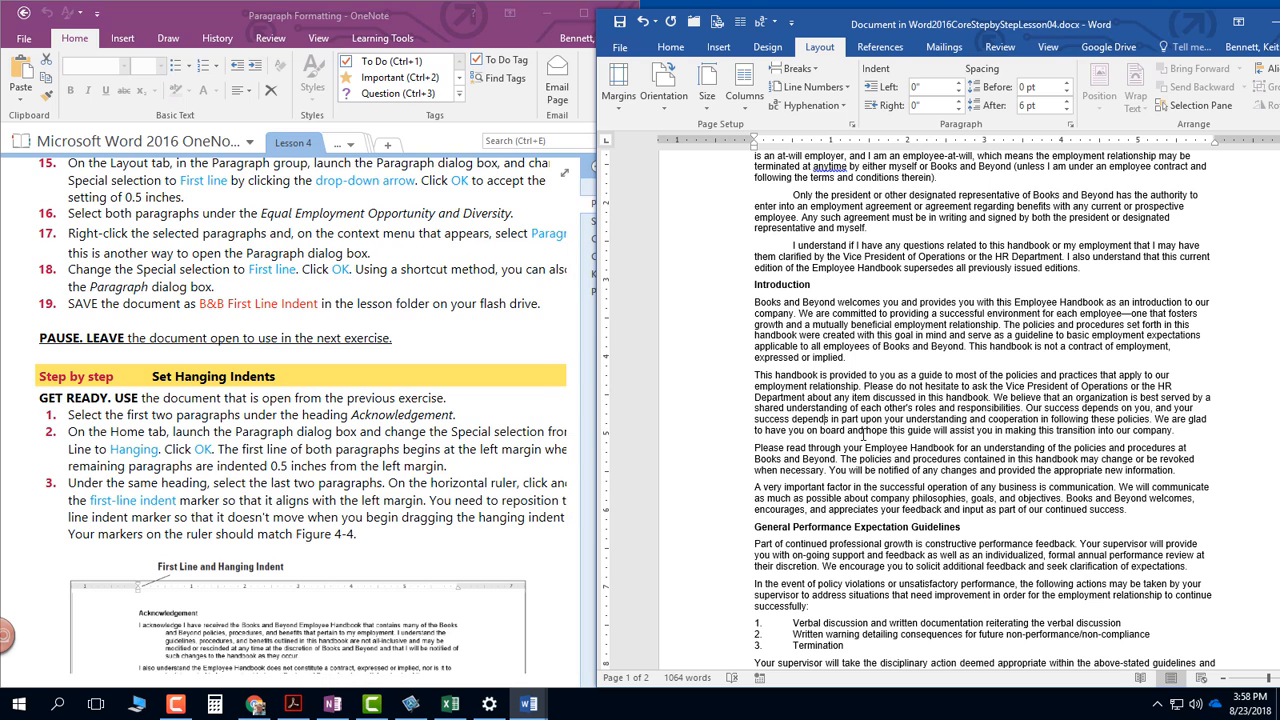
scroll(855, 596, "up", 2)
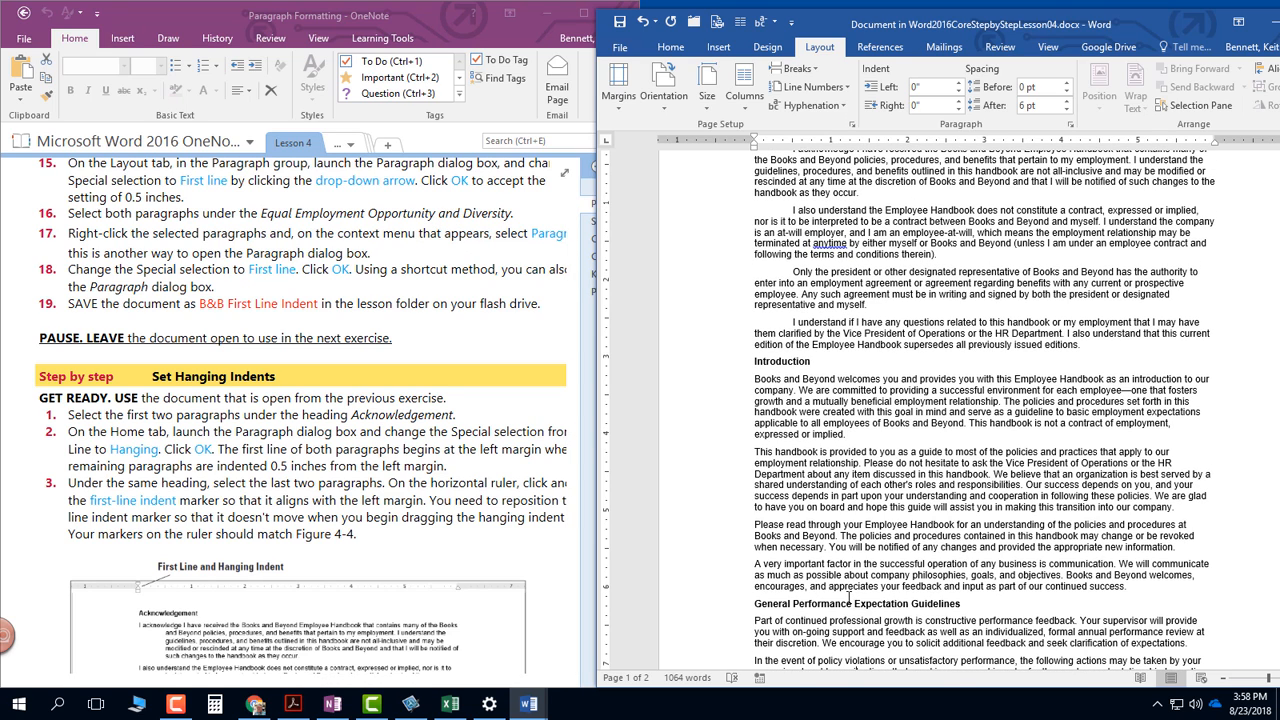
- Apply a 0.5" First line special indent to both paragraphs under Equal Employment Opportunity and Diversity
scroll(853, 588, "down", 13)
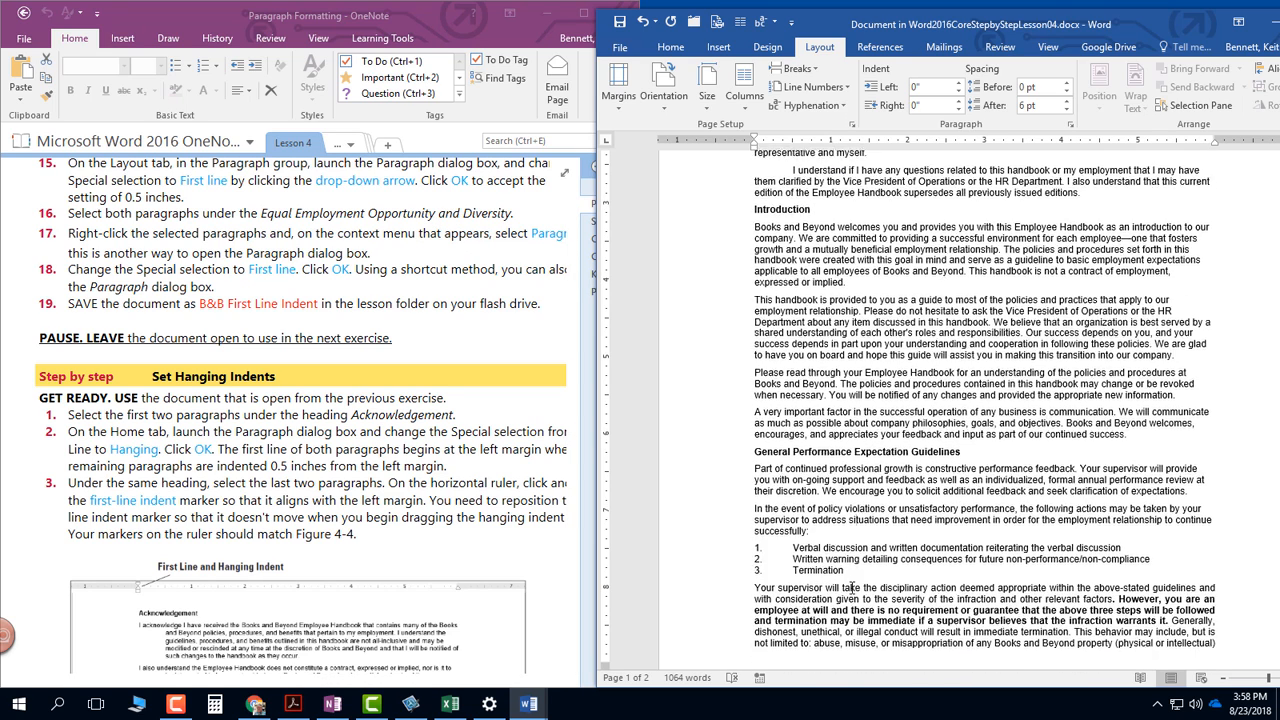
scroll(847, 591, "down", 12)
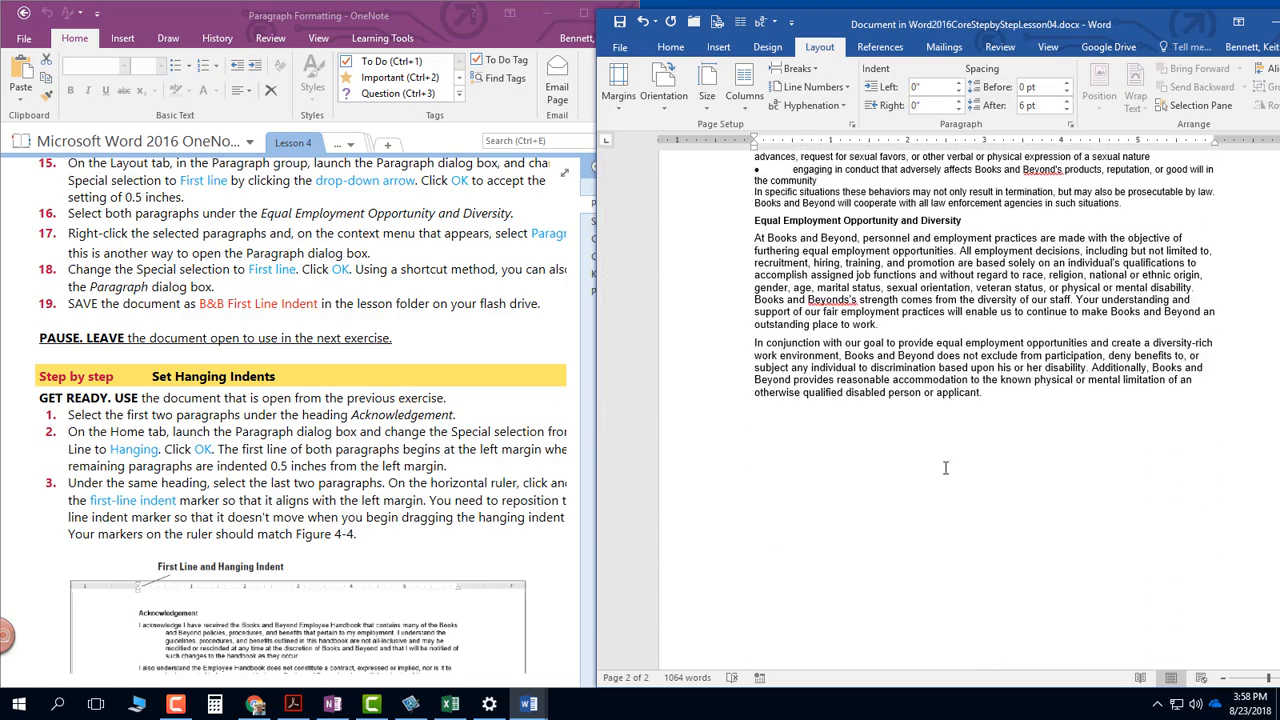
left_click_drag(1027, 406, 752, 241)
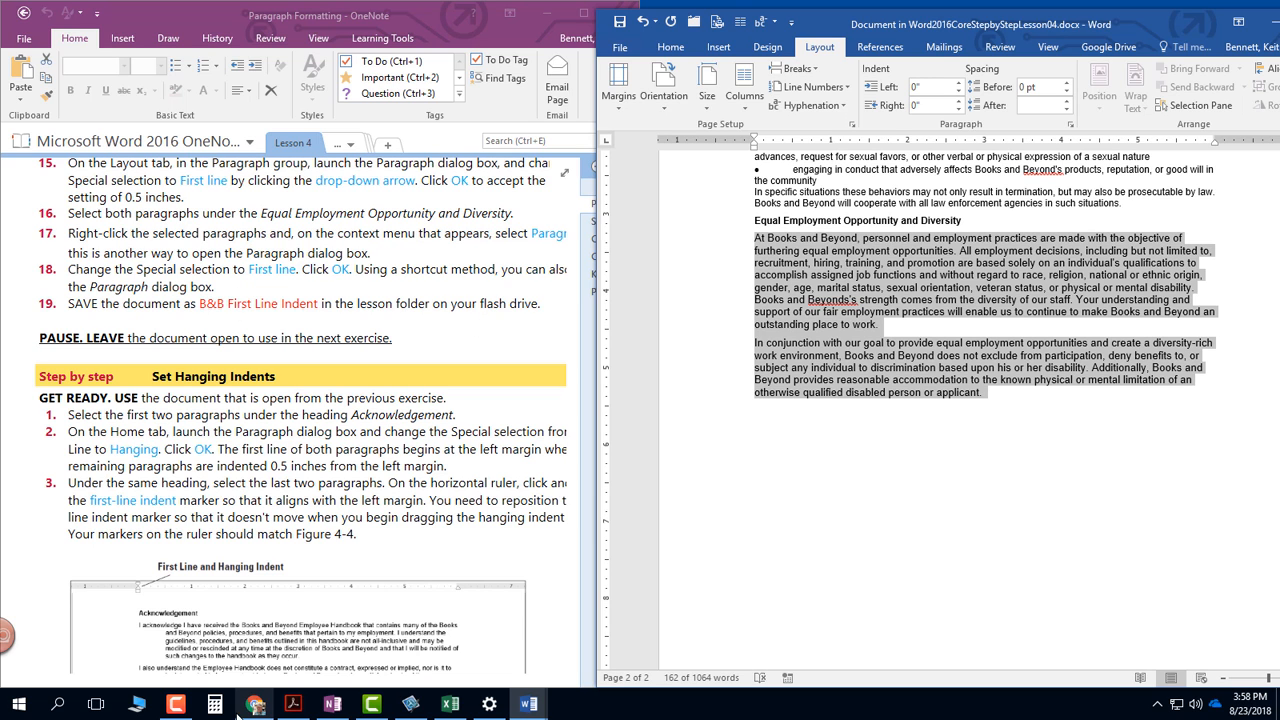
left_click(298, 540)
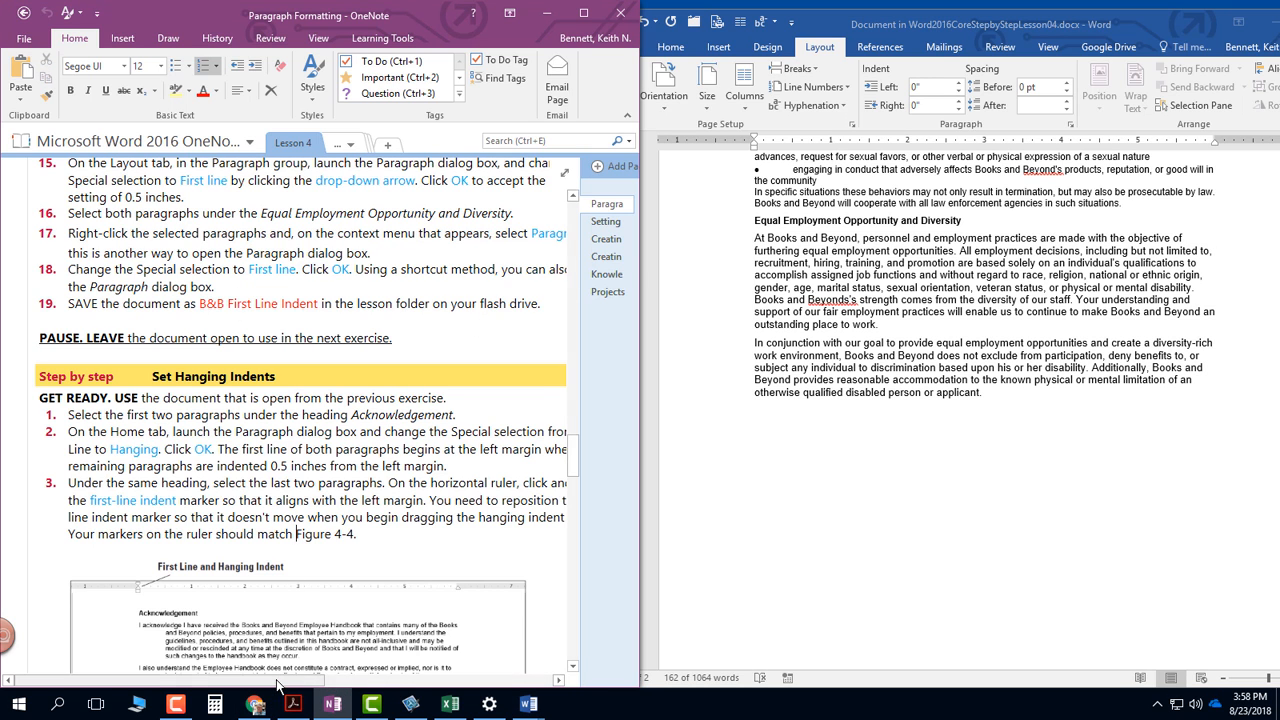
mouse_move(292, 682)
left_mouse_down()
mouse_move(360, 684)
mouse_move(276, 681)
left_mouse_up()
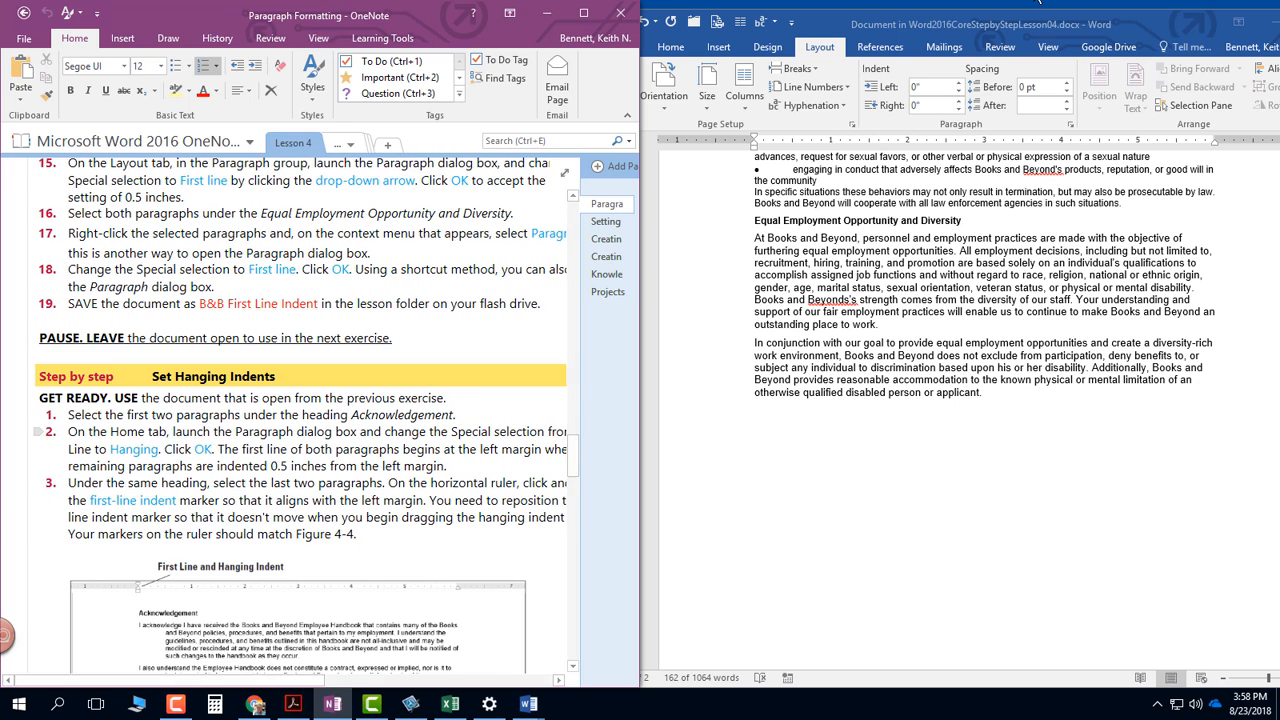
left_click(1010, 40)
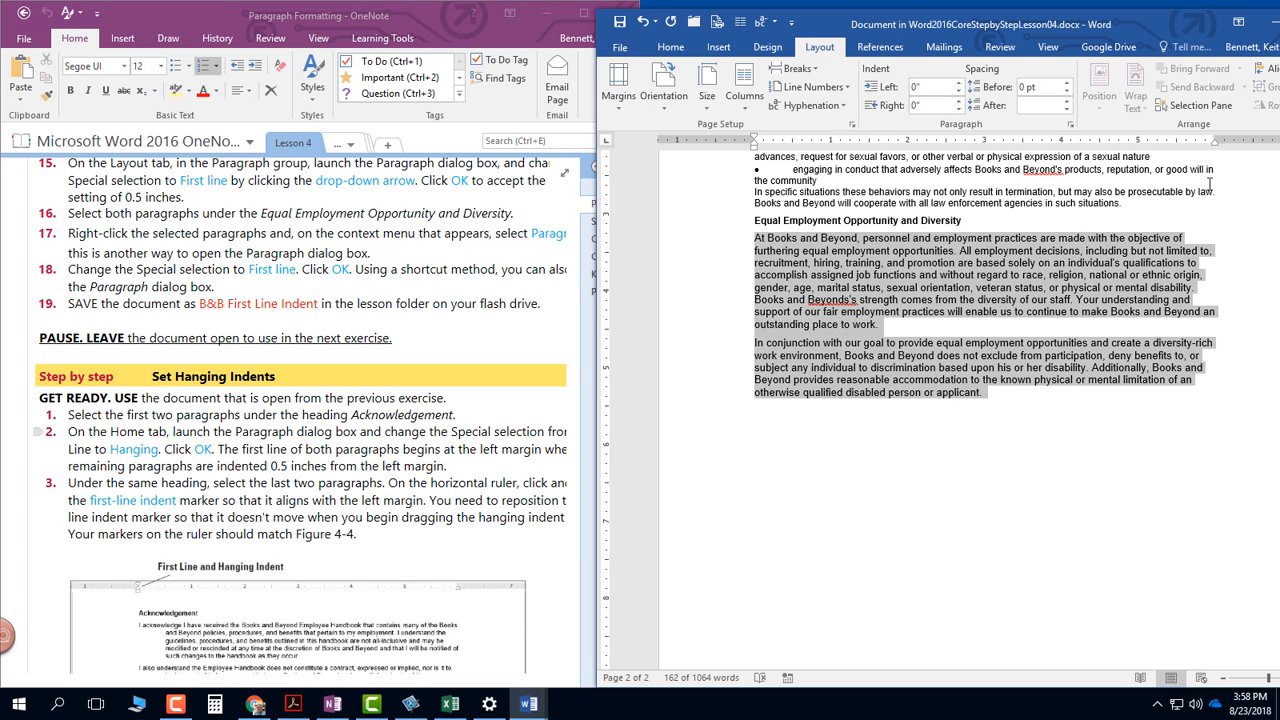
left_click(1071, 125)
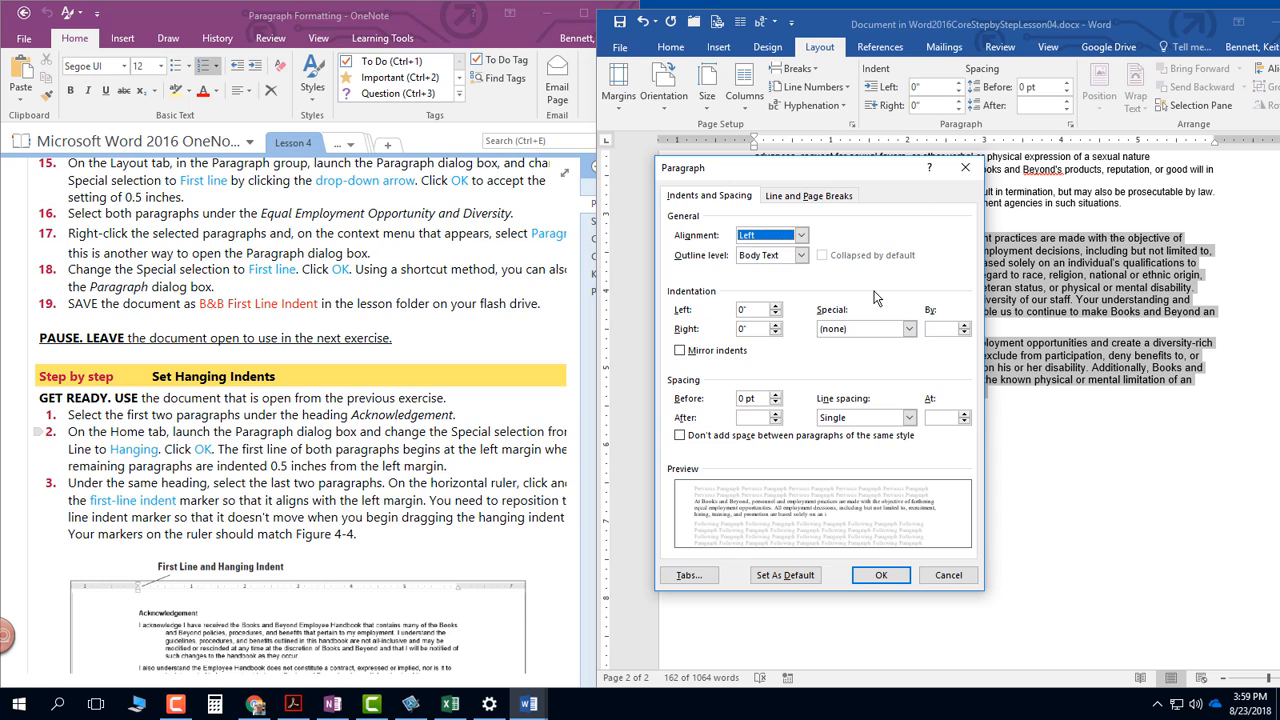
left_click(880, 328)
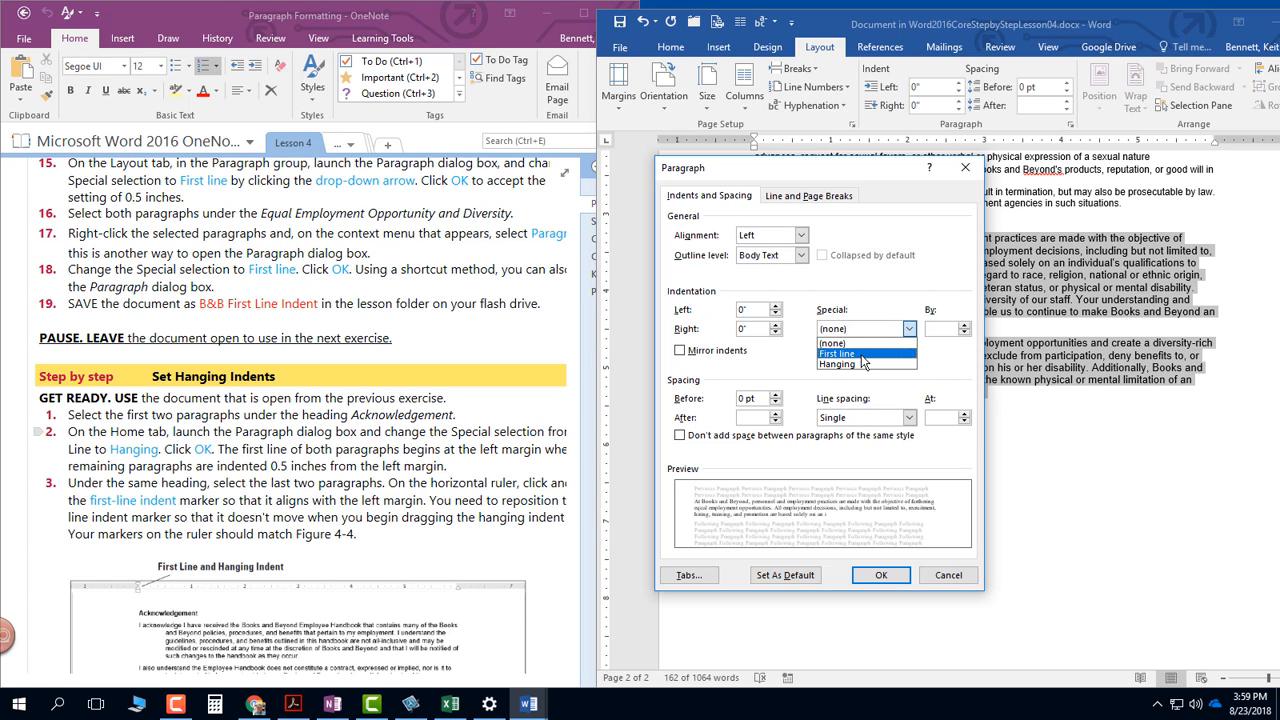
left_click(862, 354)
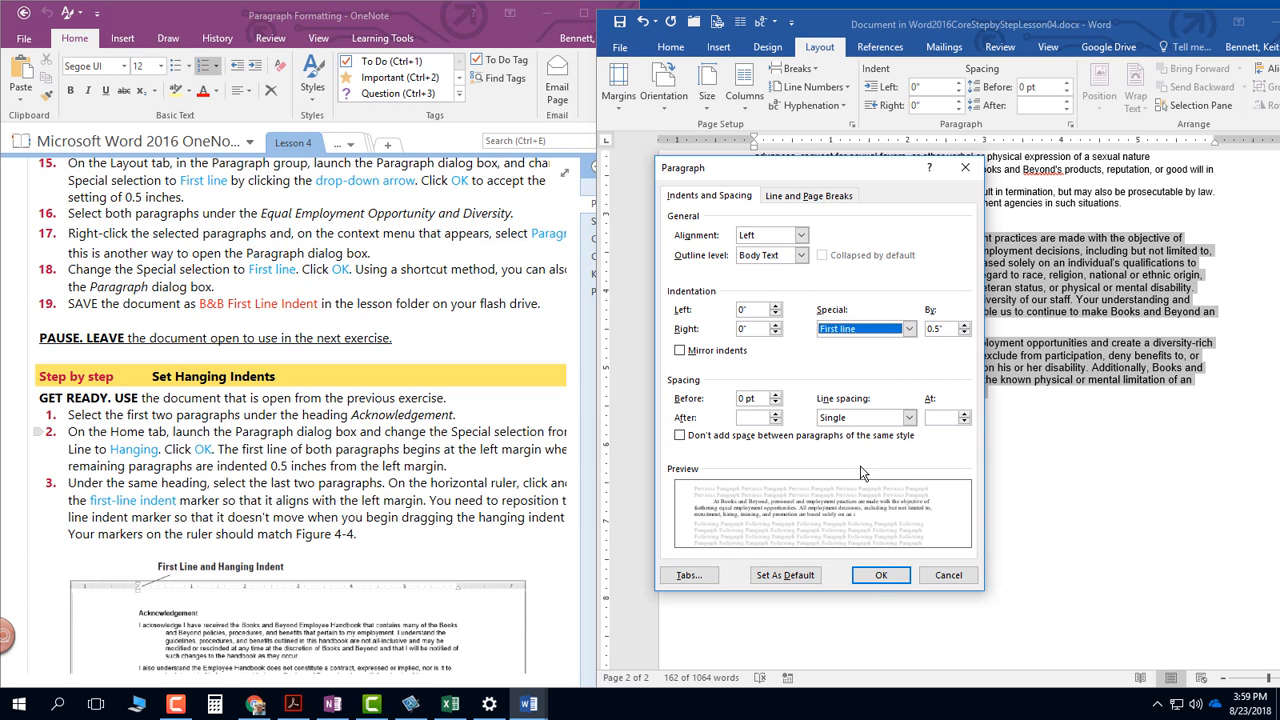
left_click(882, 580)
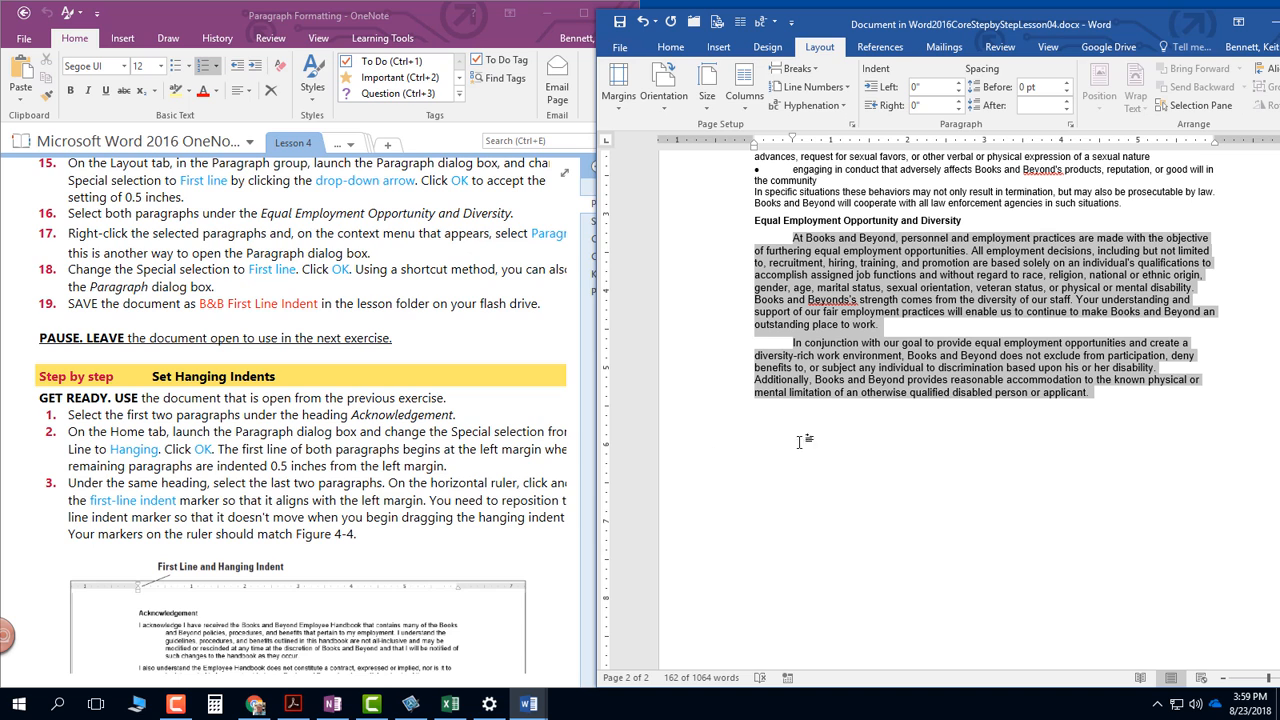
- Review the document's second page, then select the first two paragraphs under the Acknowledgement heading
left_click(837, 425)
scroll(837, 428, "down", 2)
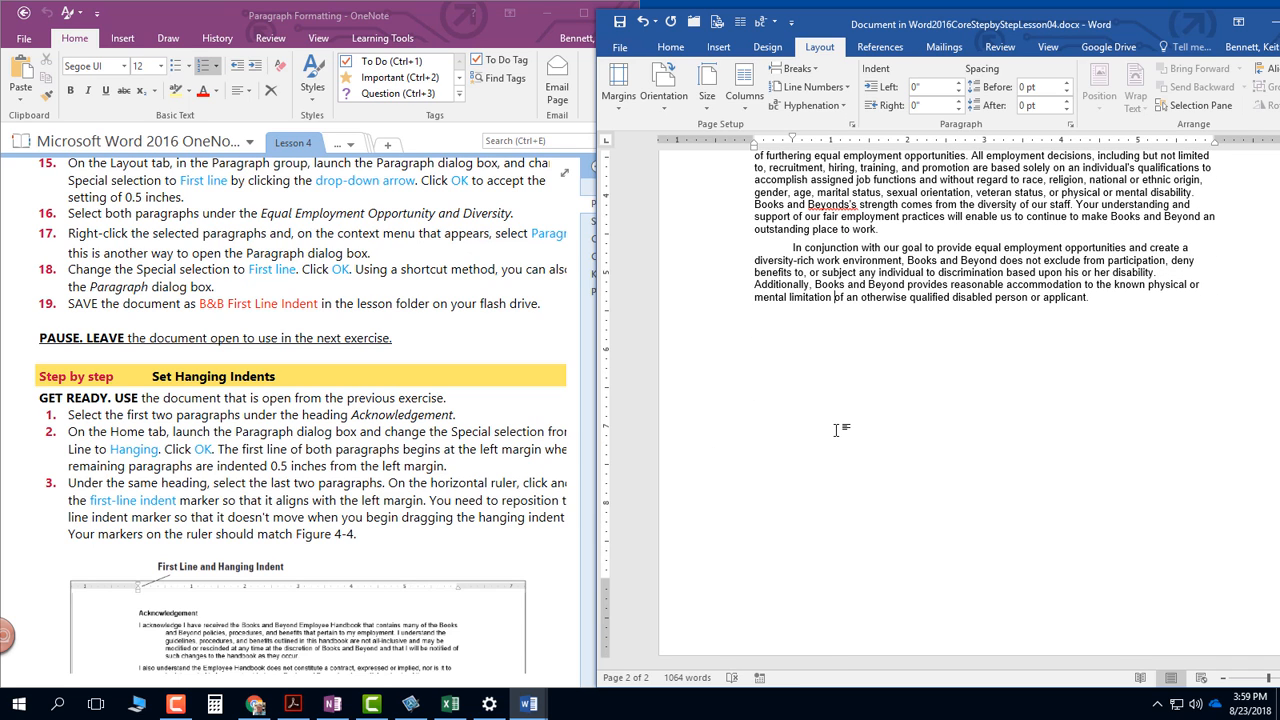
scroll(836, 430, "up", 8)
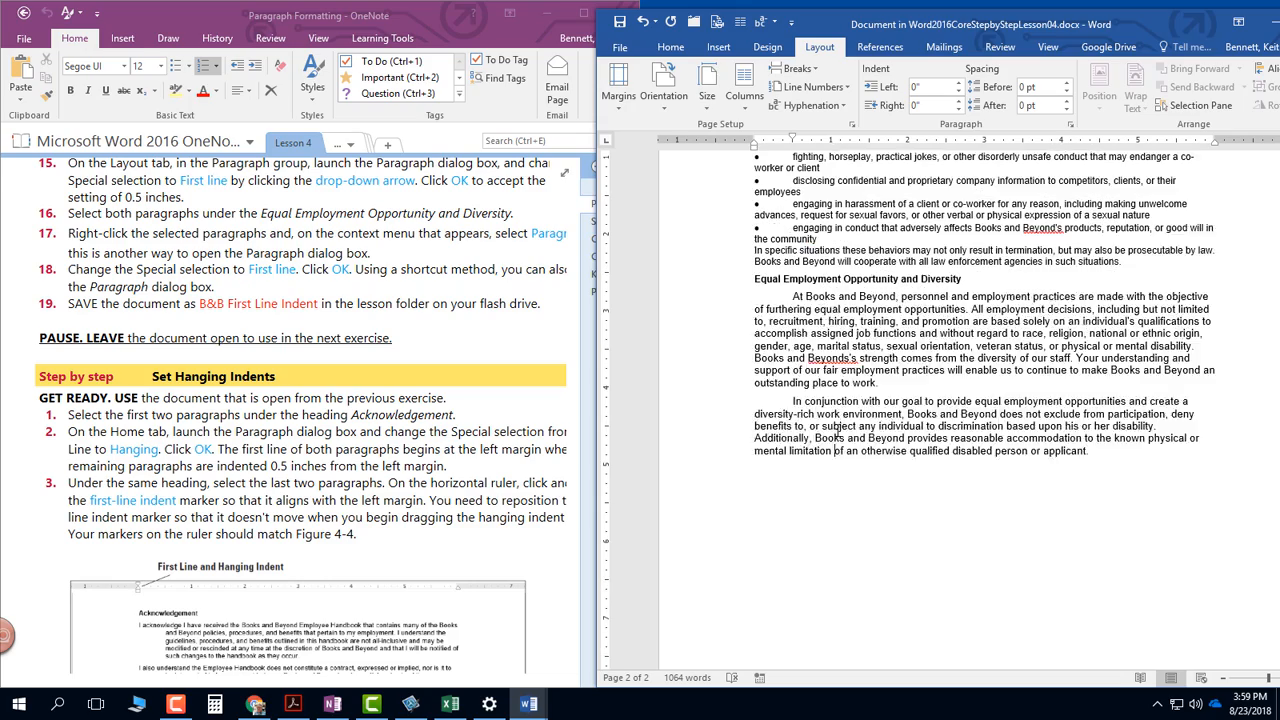
left_click(837, 432)
scroll(837, 432, "down", 8)
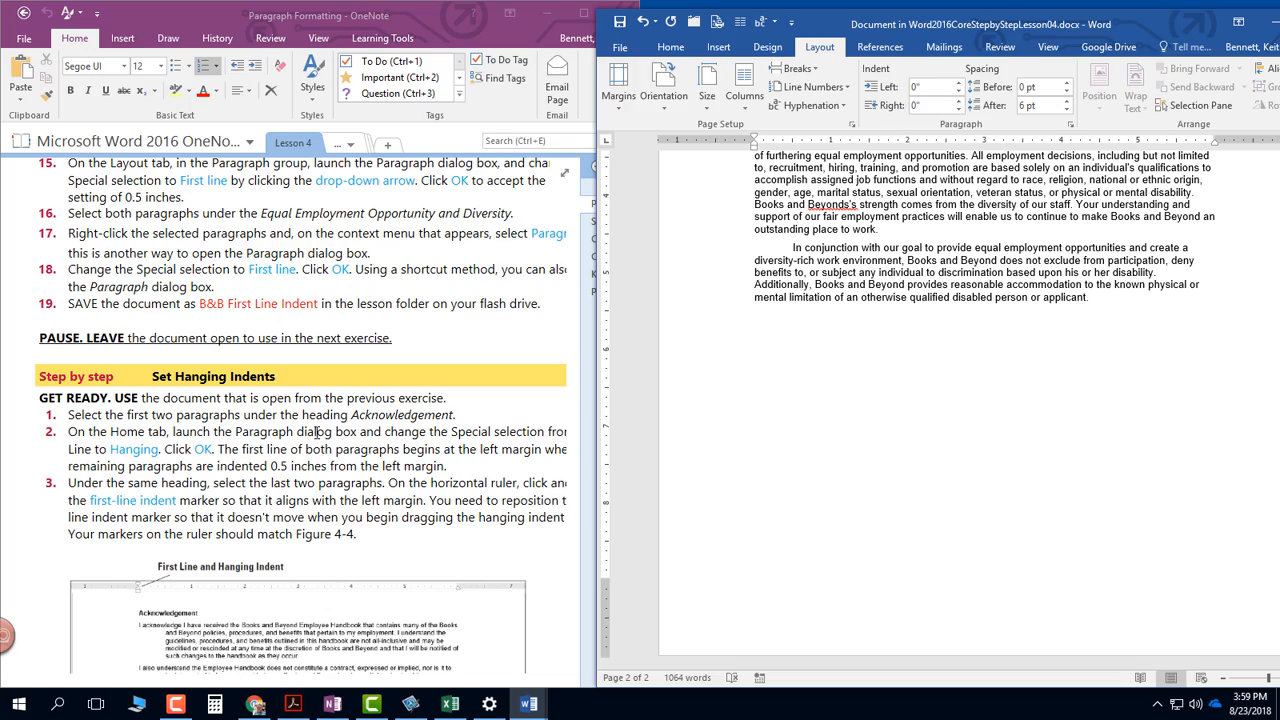
left_click(858, 407)
scroll(850, 410, "up", 15)
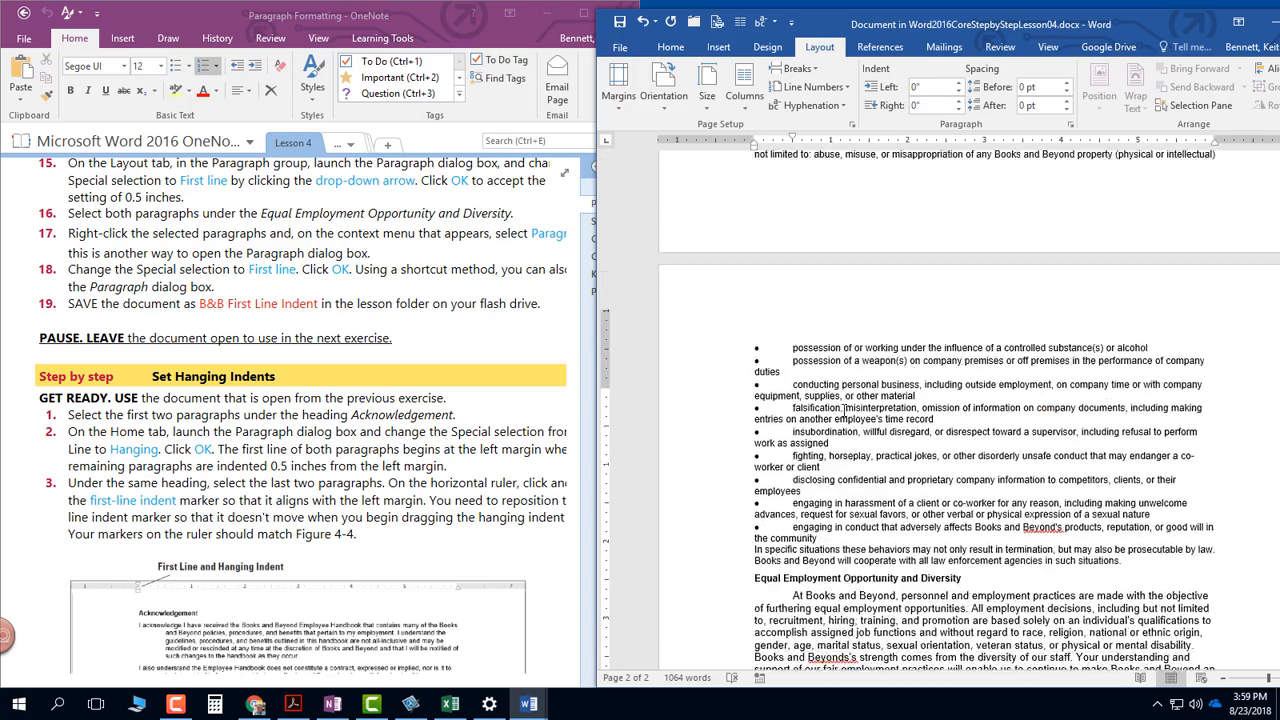
scroll(843, 410, "up", 15)
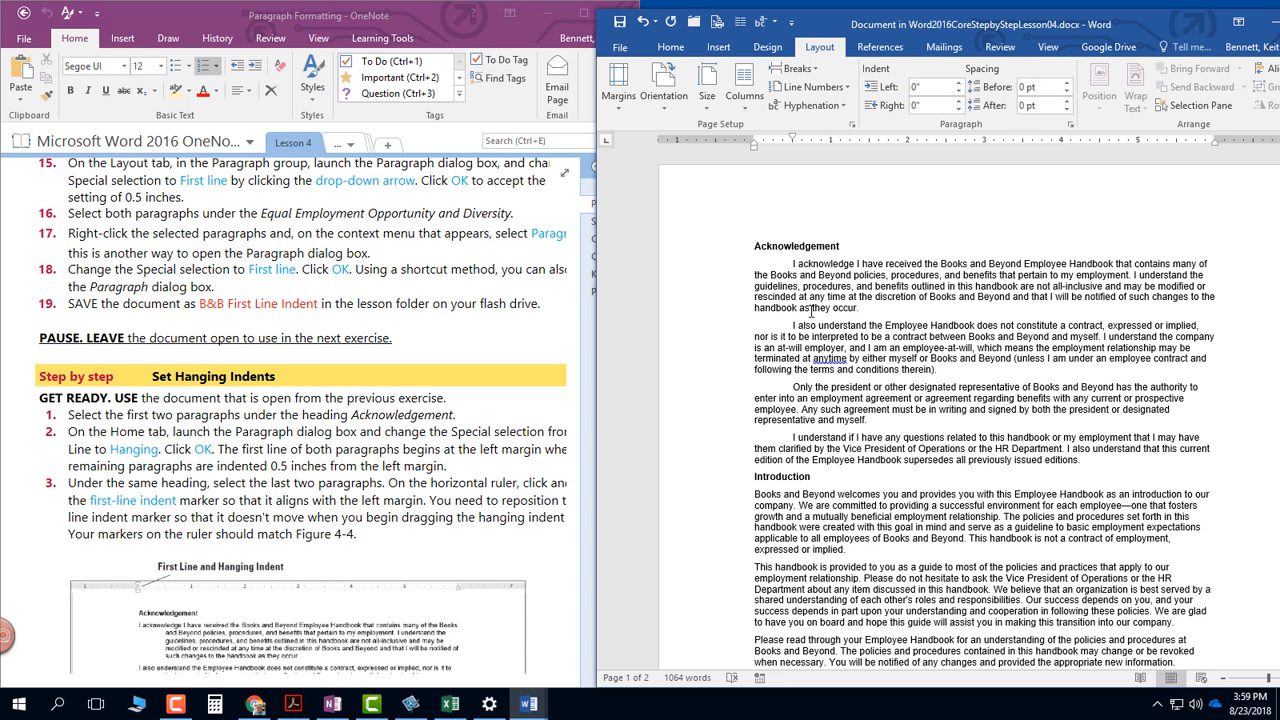
left_click_drag(790, 263, 938, 371)
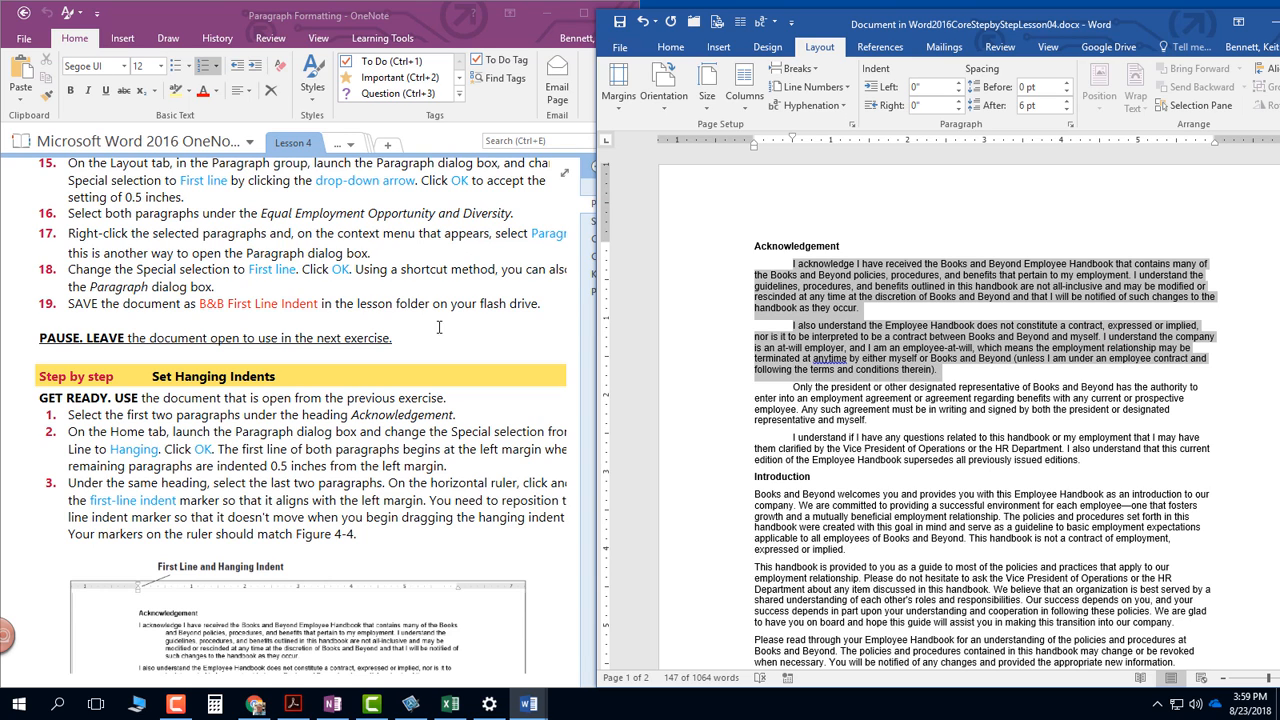
- Examine the Set Hanging Indents instructions in OneNote, including the aligned ruler markers in Figure 4-4
left_click(237, 437)
scroll(237, 437, "down", 5)
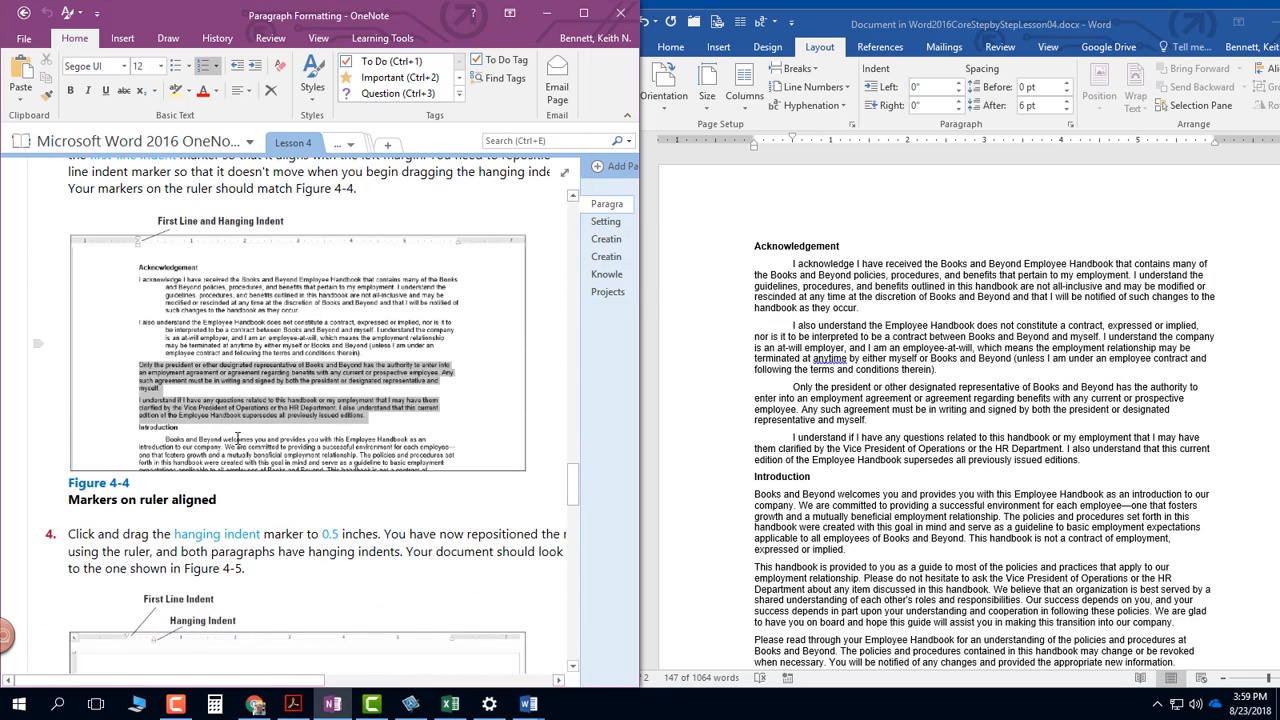
scroll(237, 436, "up", 2)
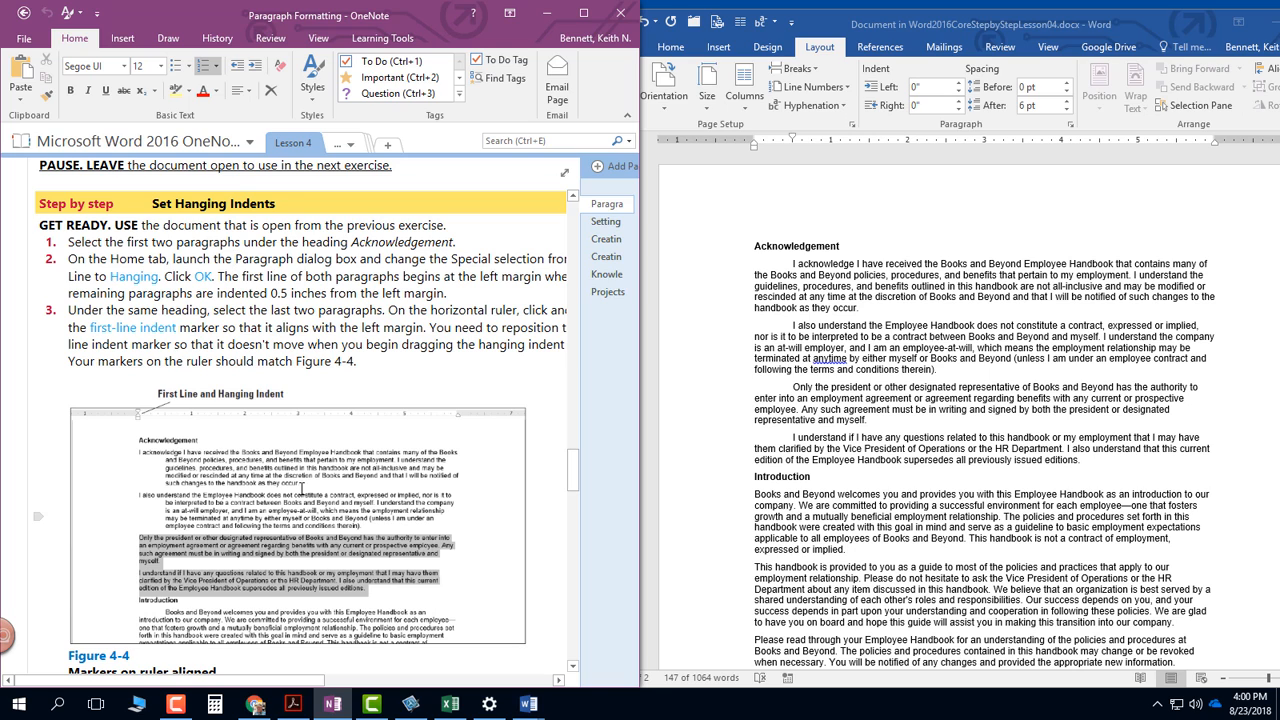
- Apply a 0.5" Hanging special indent to the first two paragraphs under the Acknowledgement heading
left_click(943, 371)
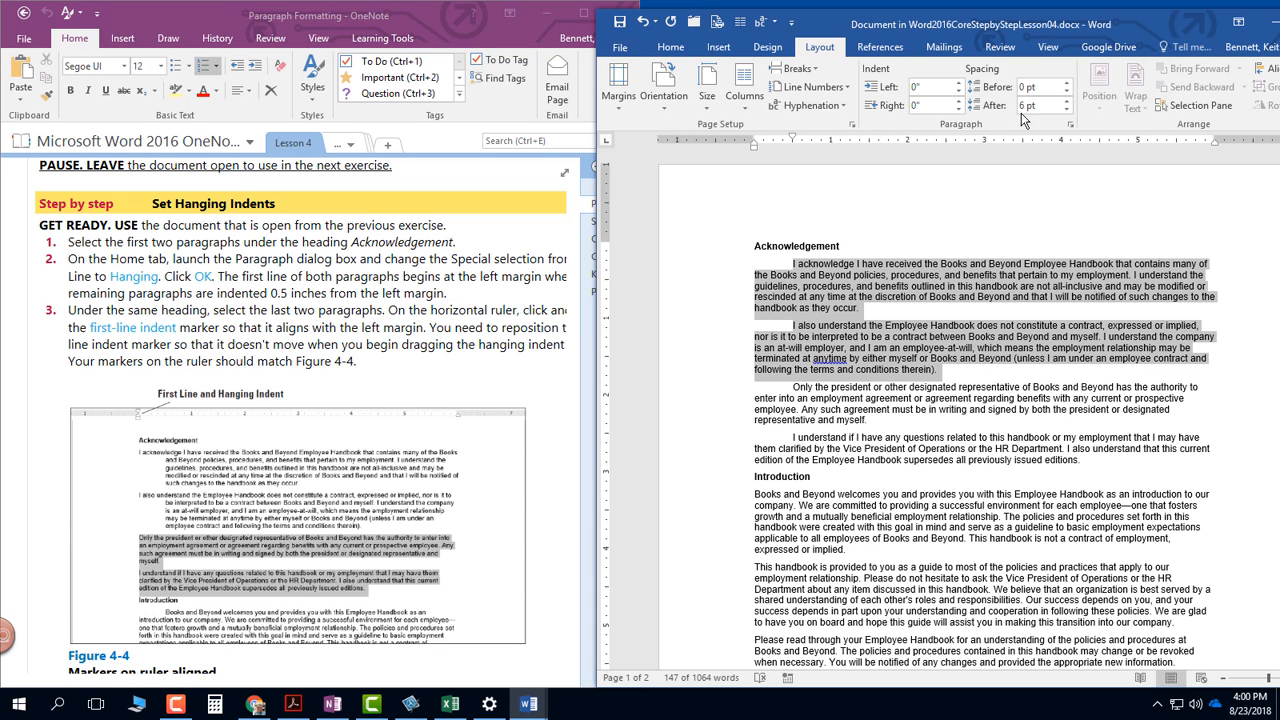
left_click(1071, 127)
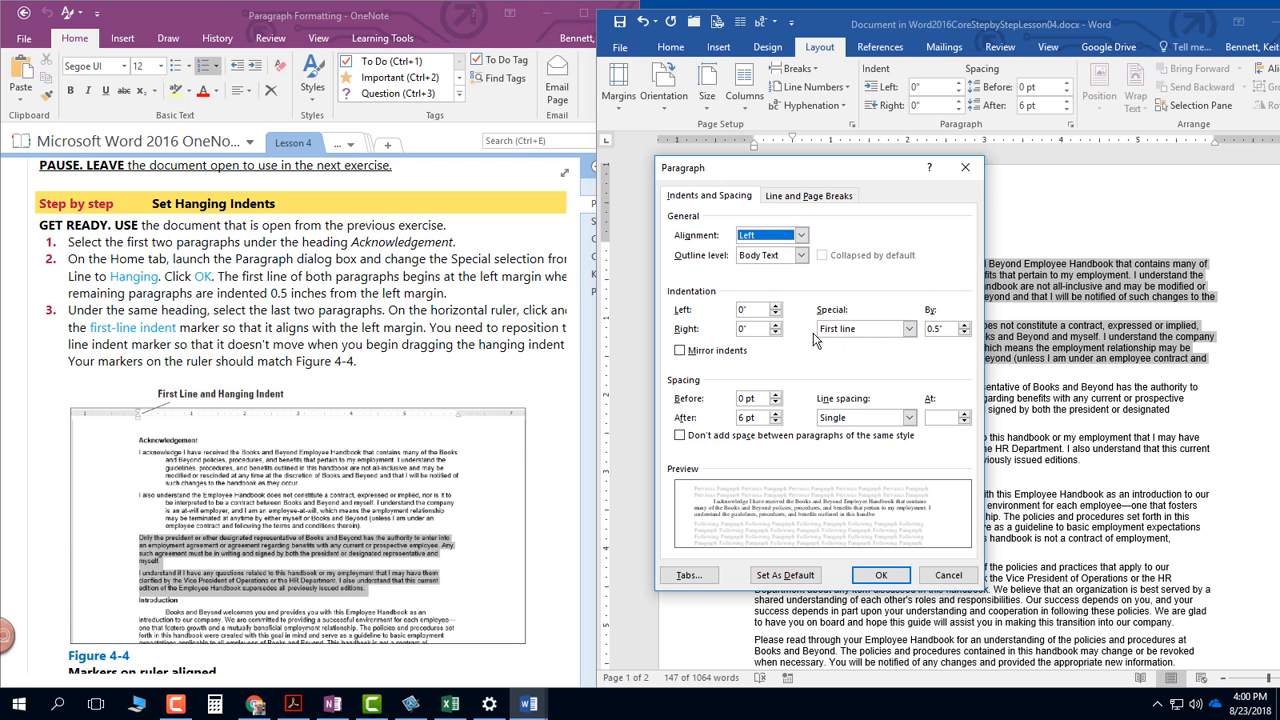
left_click(867, 329)
left_click(860, 367)
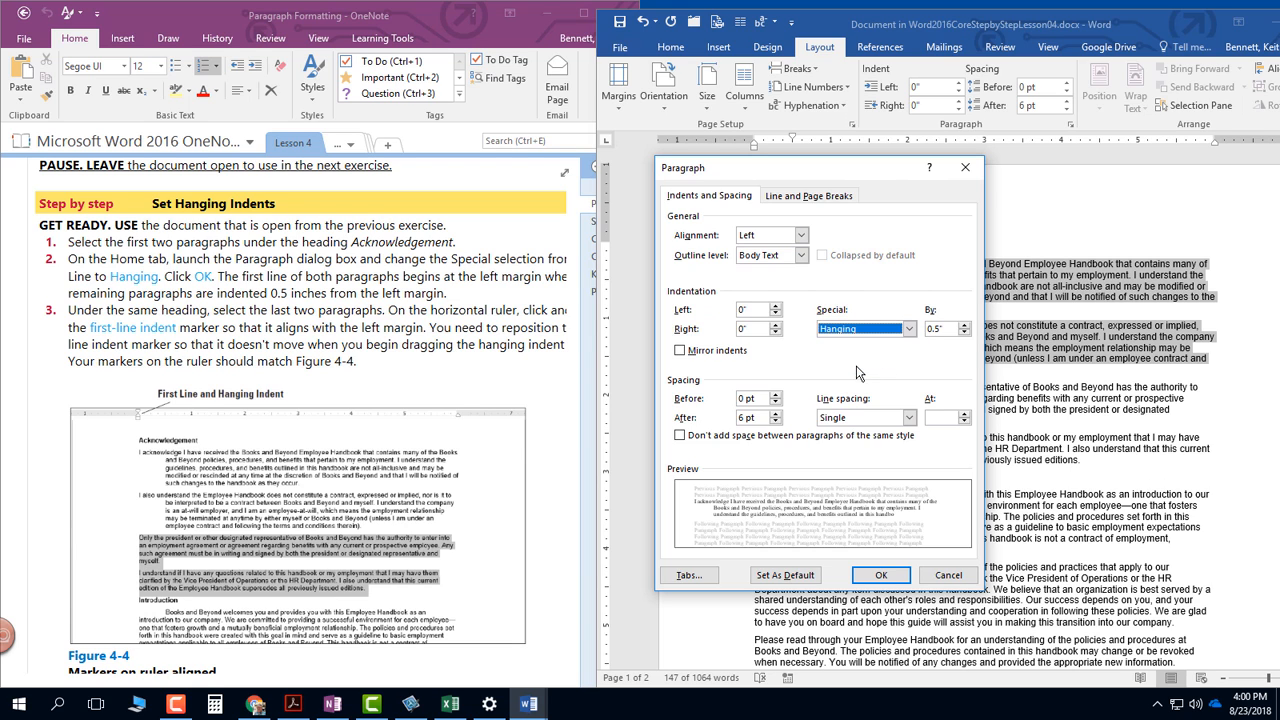
left_click(881, 576)
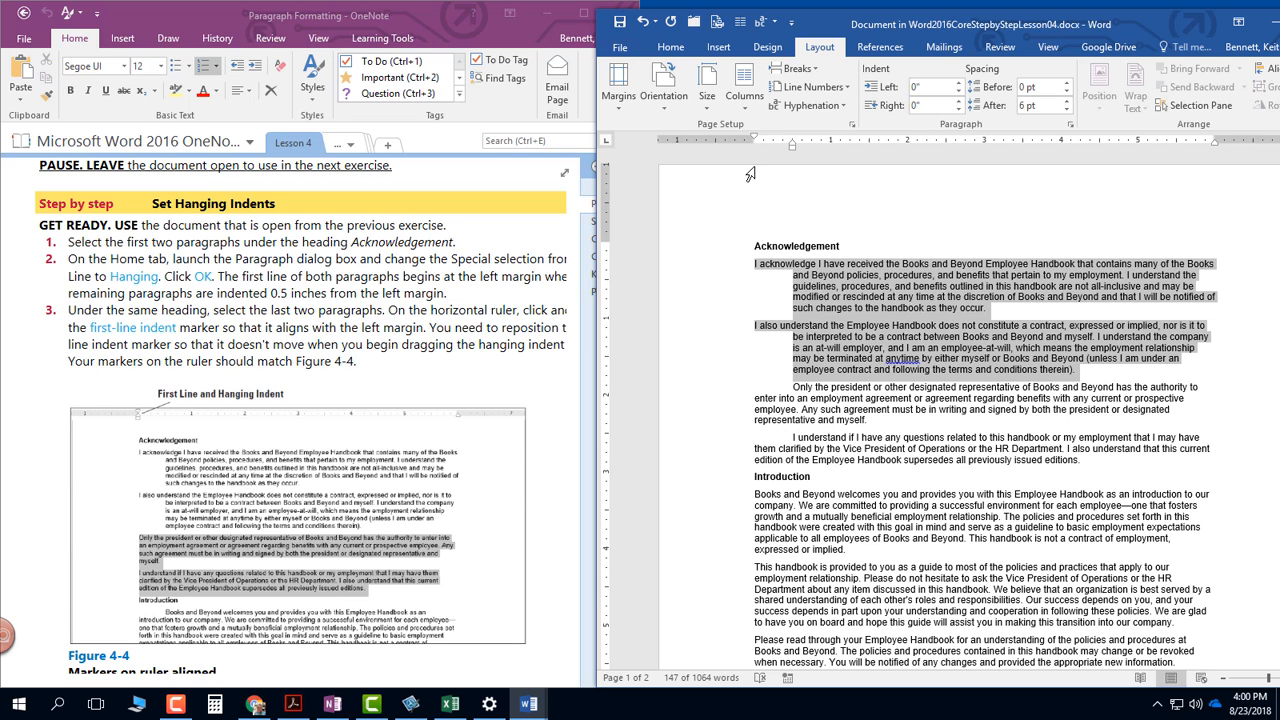
- Convert the last two Acknowledgement paragraphs to a 0.5" hanging indent using the ruler's indent markers, following Figure 4-5
left_click(430, 475)
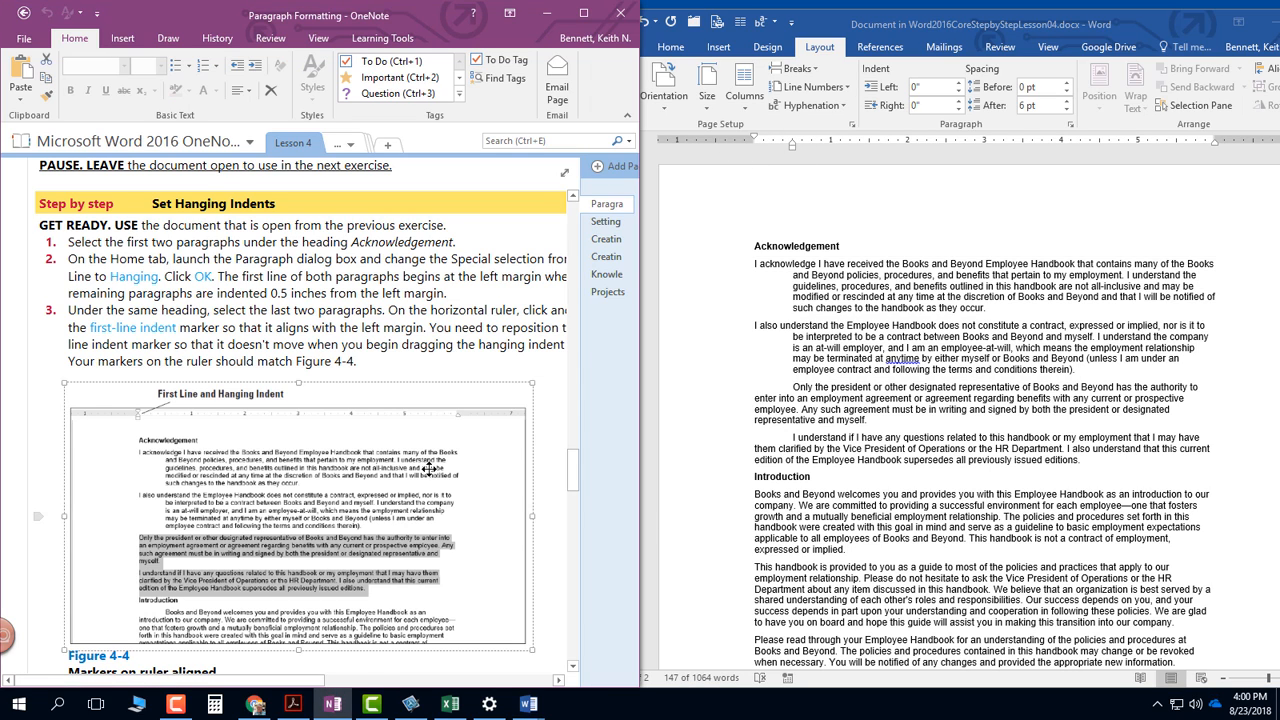
scroll(440, 440, "down", 6)
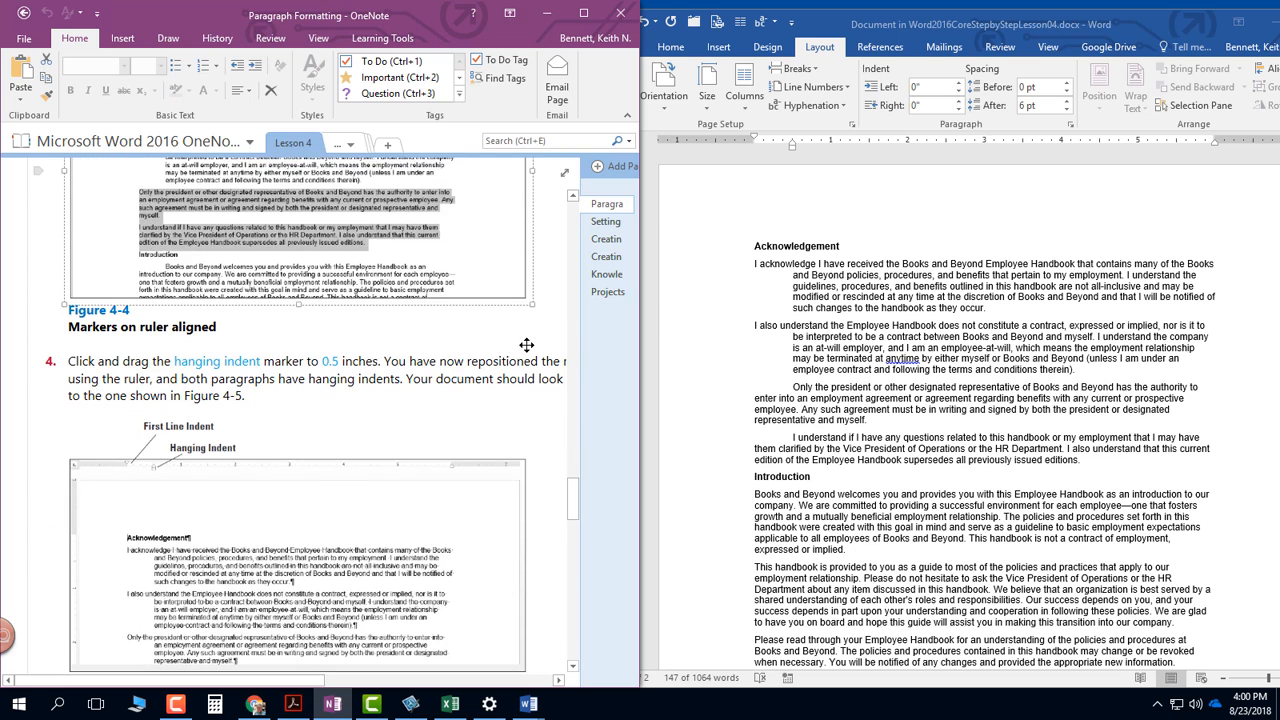
scroll(527, 345, "down", 4)
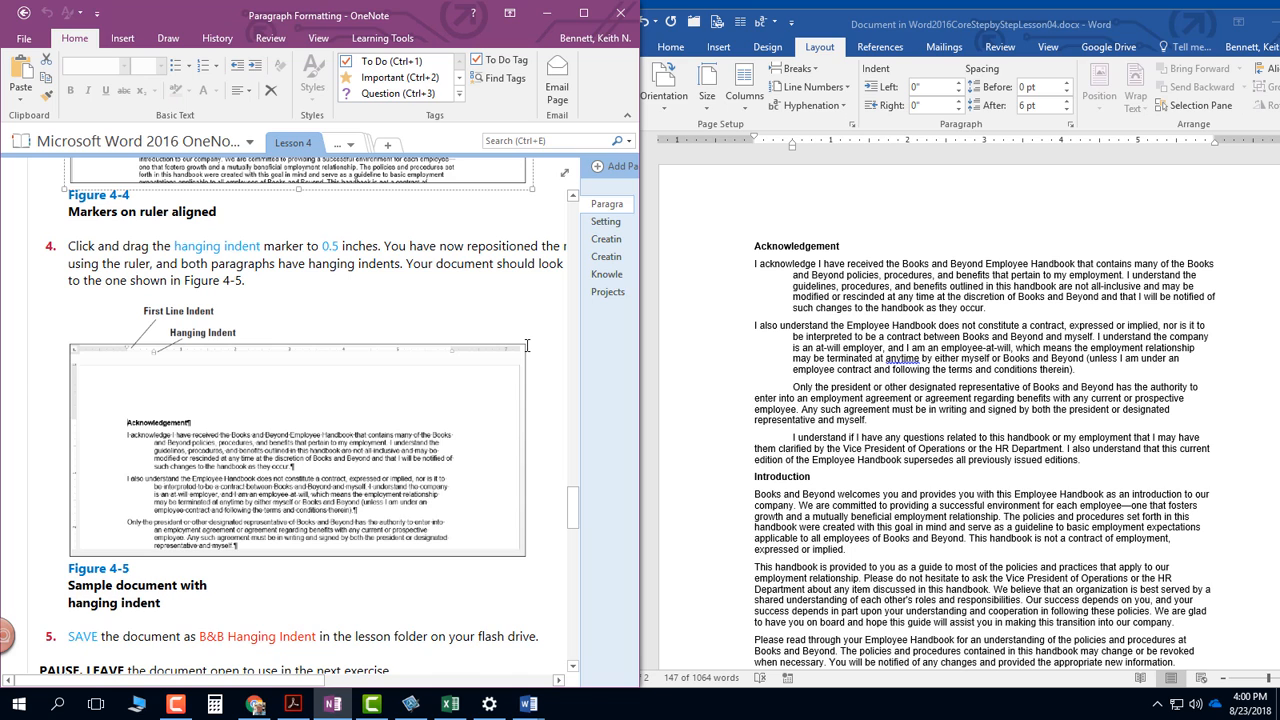
left_click(787, 393)
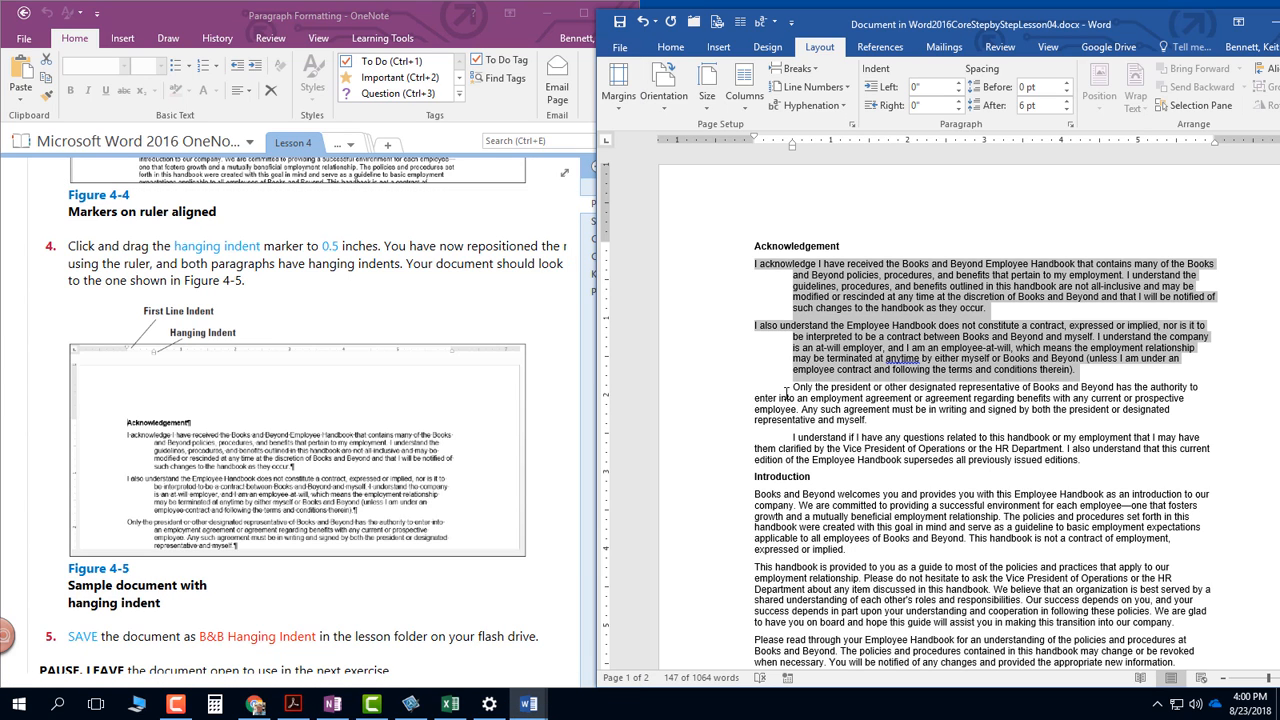
left_click_drag(1082, 461, 741, 383)
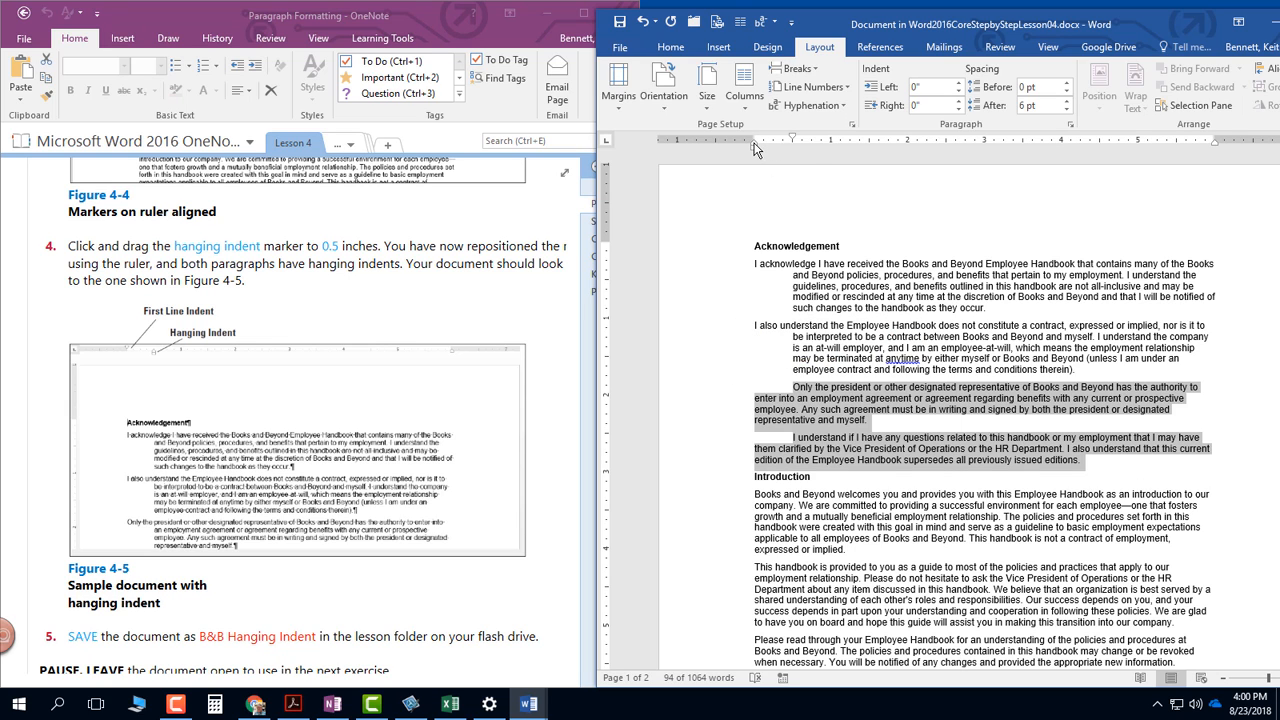
mouse_move(754, 148)
left_mouse_down()
mouse_move(797, 152)
mouse_move(789, 141)
mouse_move(754, 150)
left_mouse_up()
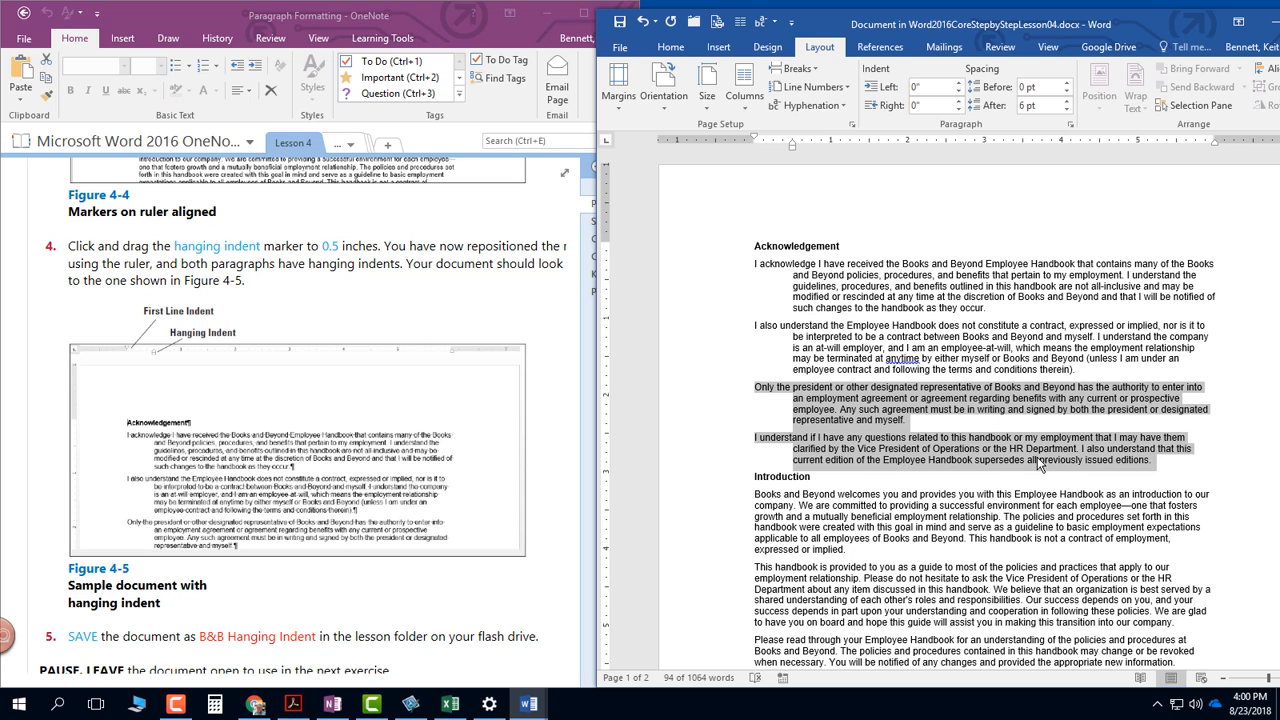
left_click(914, 492)
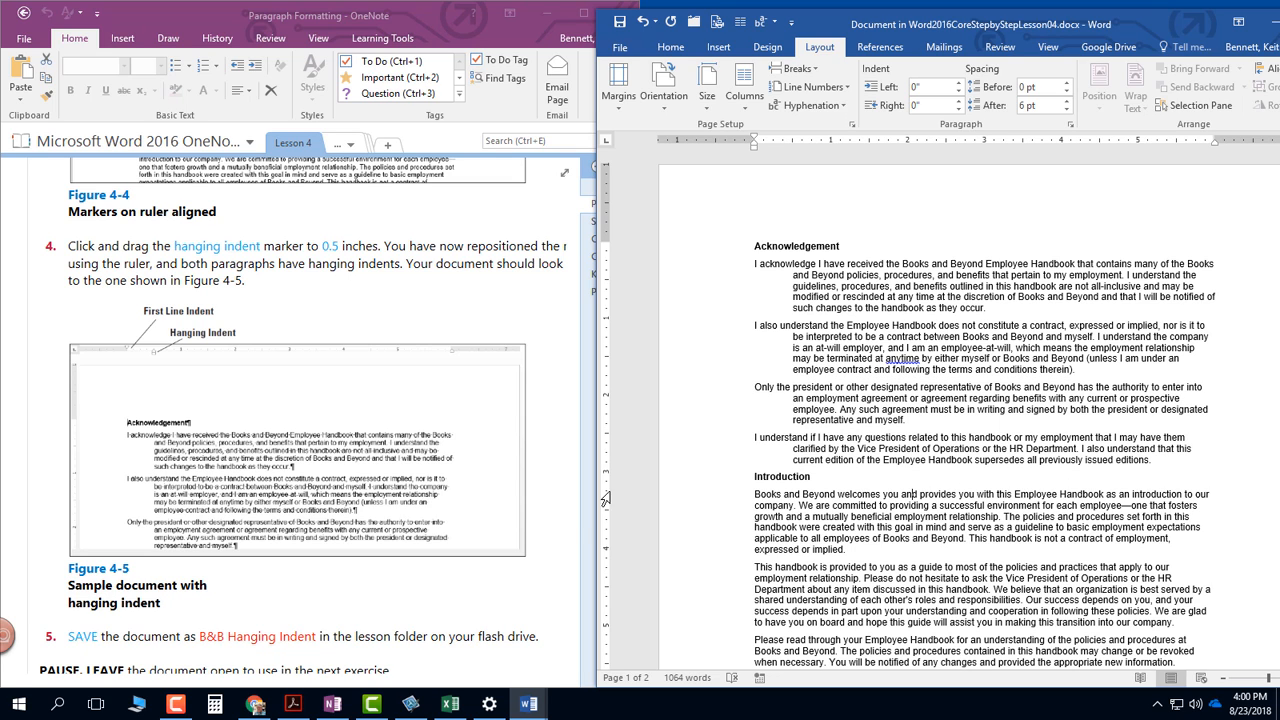
- Select the four paragraphs under Introduction, as in the Set Left and Right Indents instructions, and set their left indent to 1"
scroll(165, 505, "down", 2)
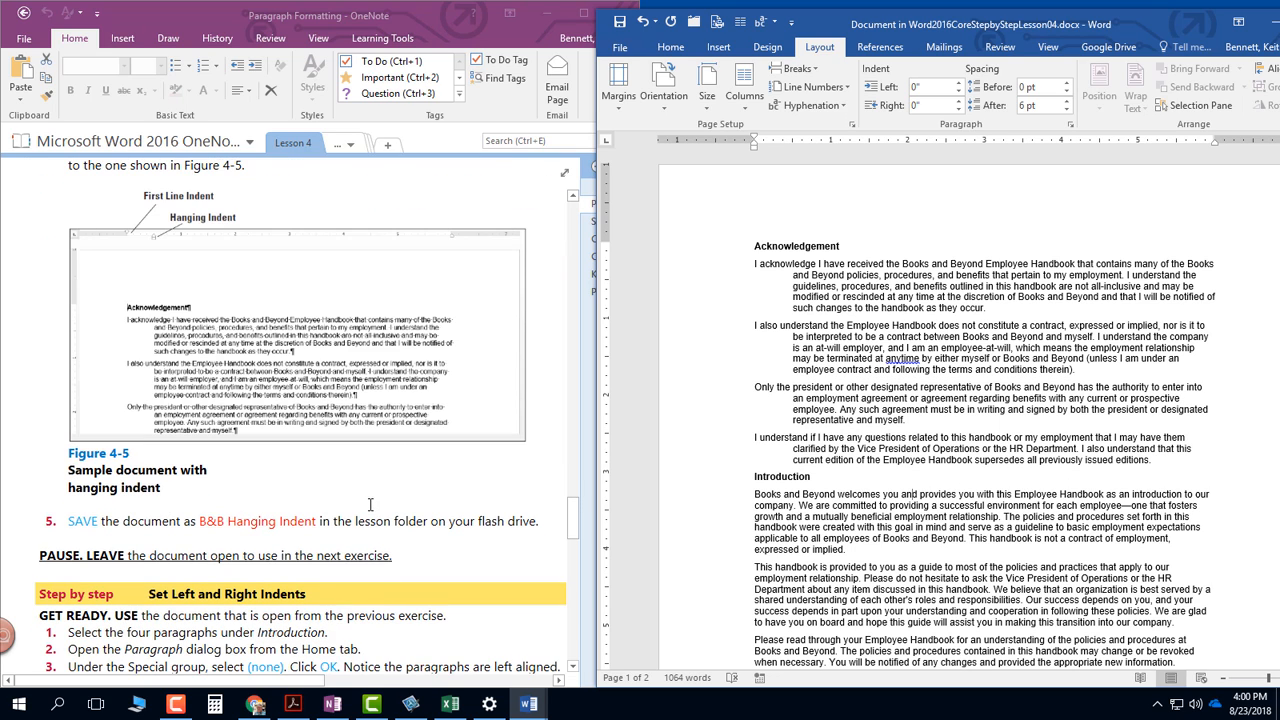
scroll(650, 555, "down", 2)
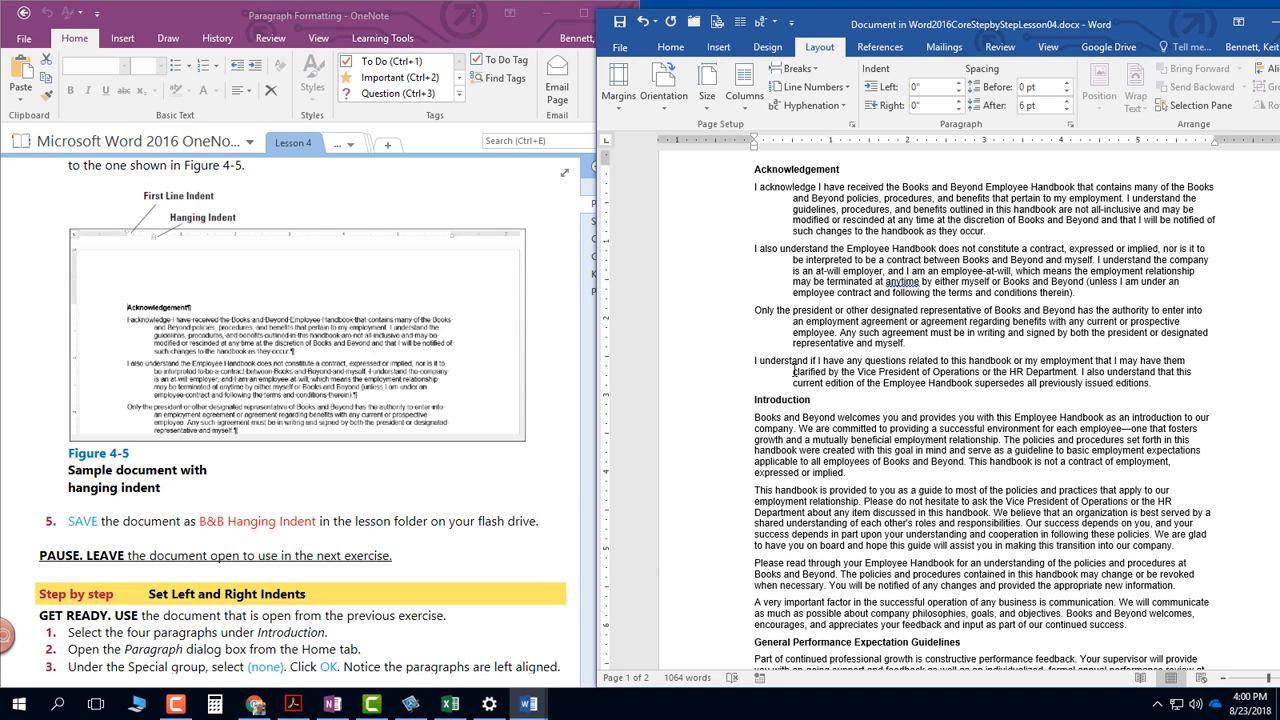
scroll(790, 372, "down", 2)
left_click(474, 487)
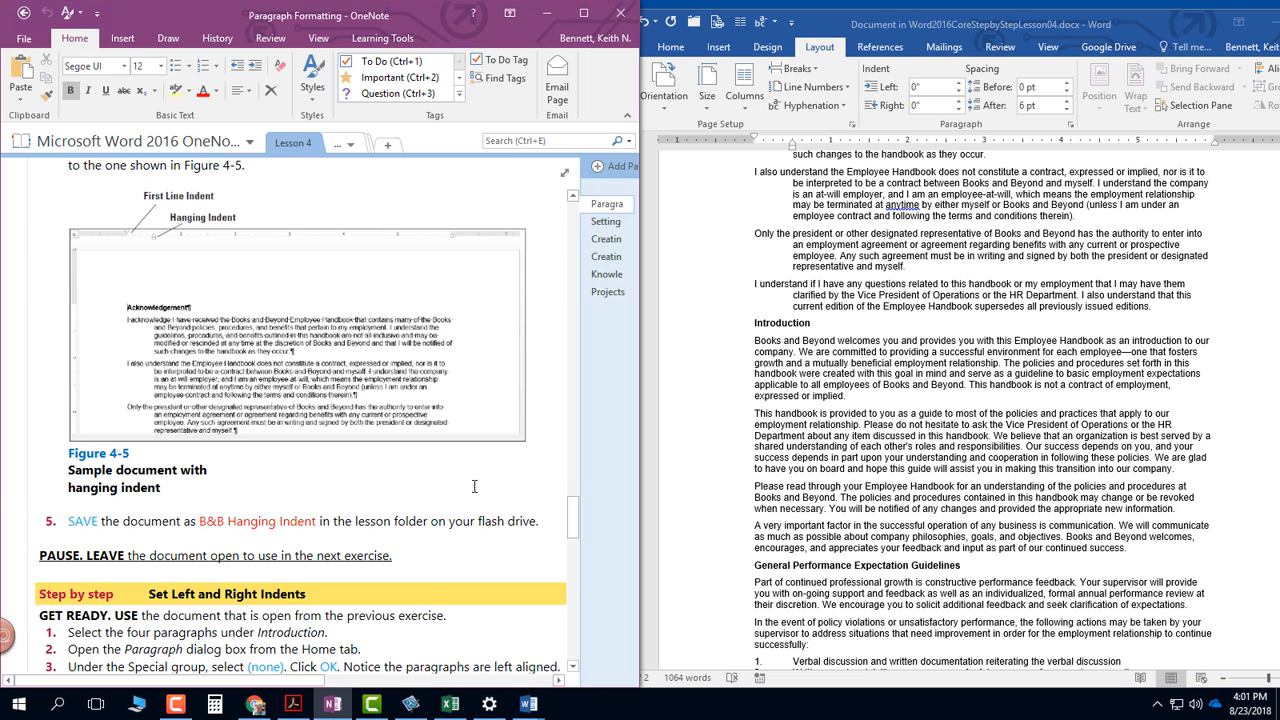
scroll(474, 487, "down", 6)
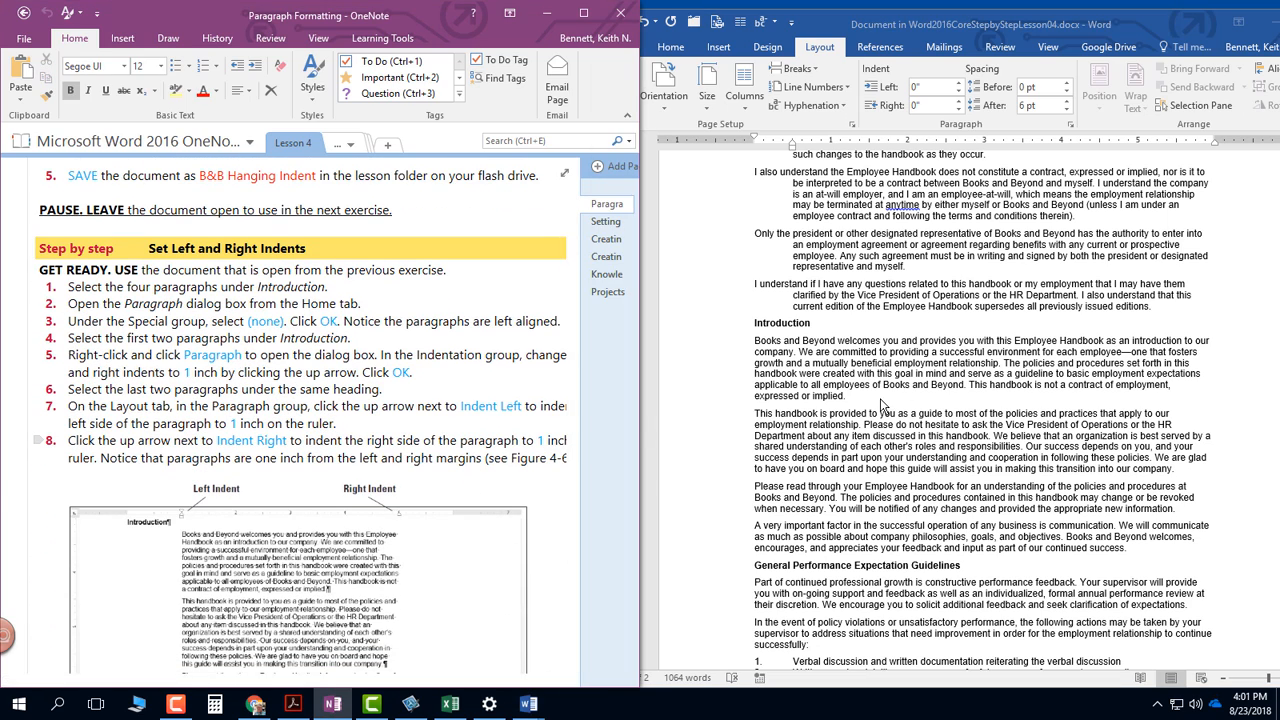
left_click(650, 431)
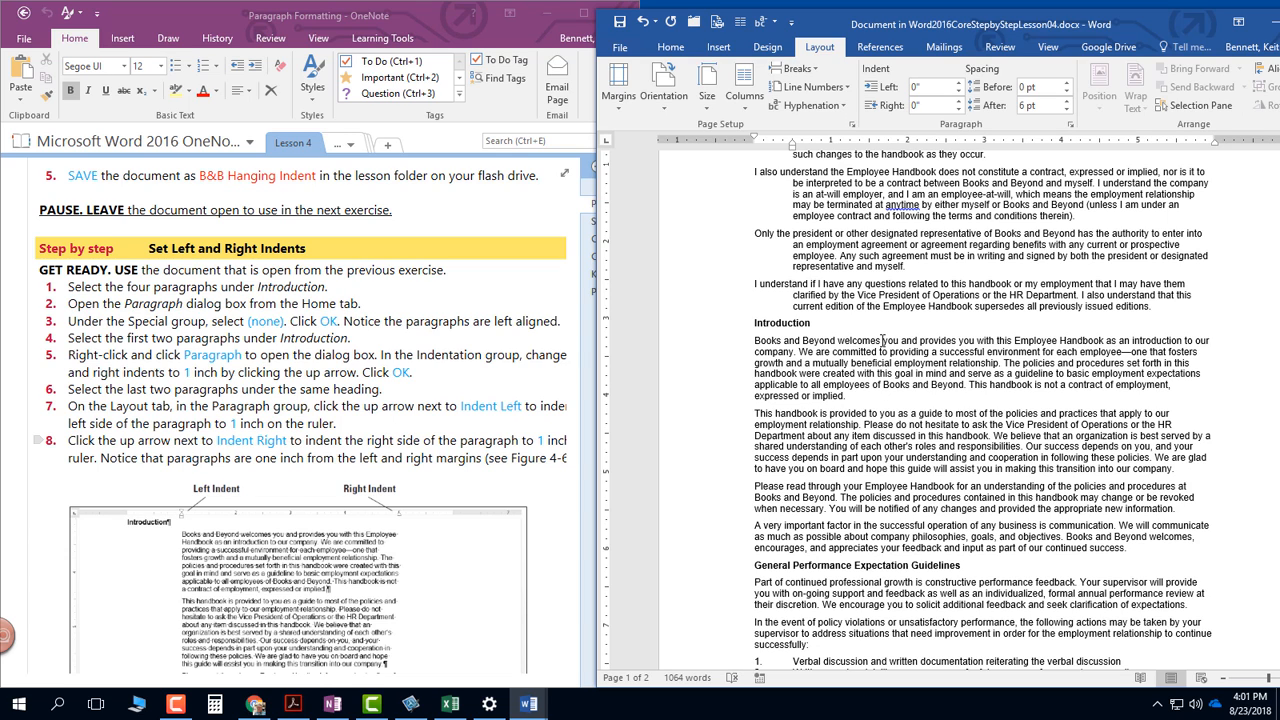
left_click(756, 341)
left_click_drag(756, 341, 1157, 550)
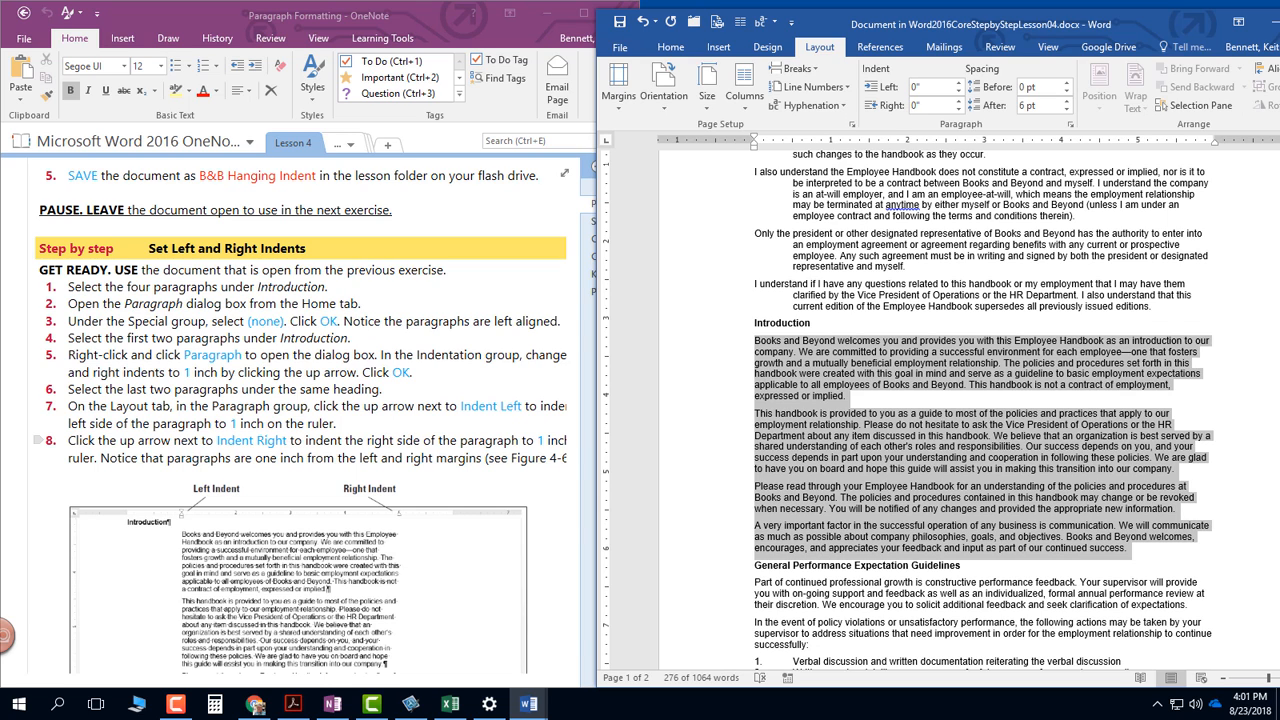
key("F9")
key("Return")
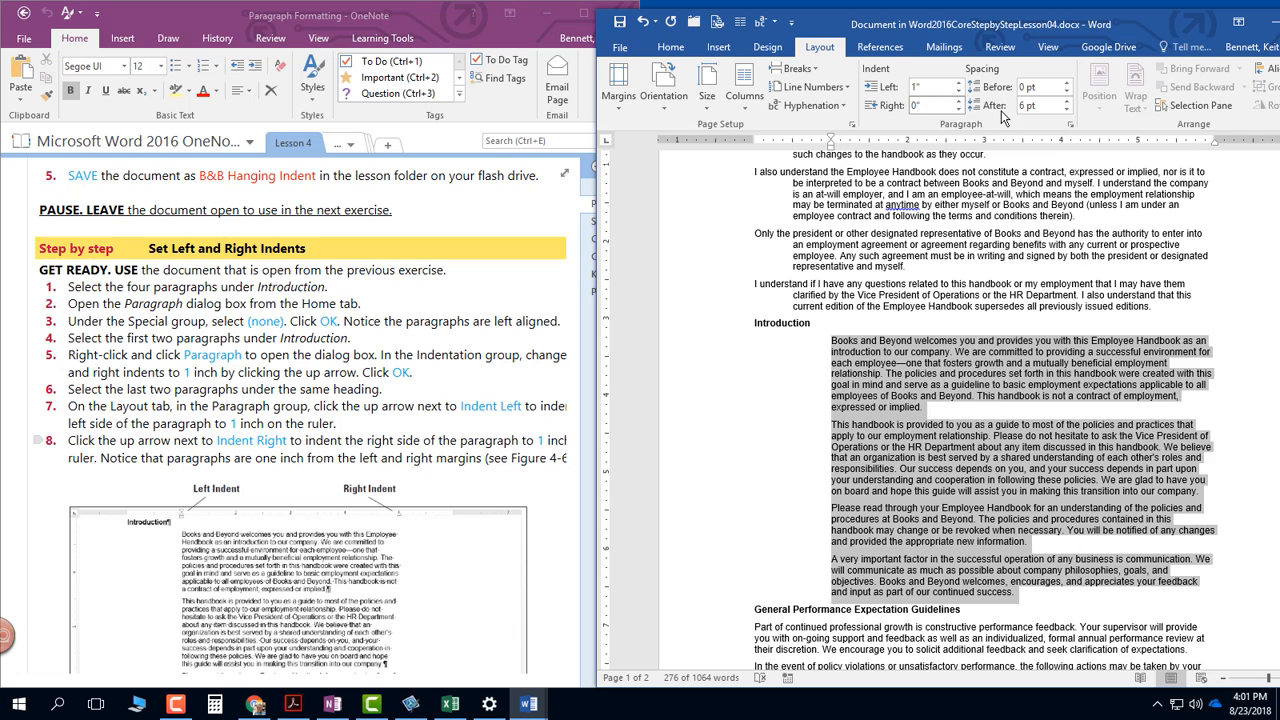
- Set the right indent of the four Introduction paragraphs to 1"
left_click(926, 104)
type("1")
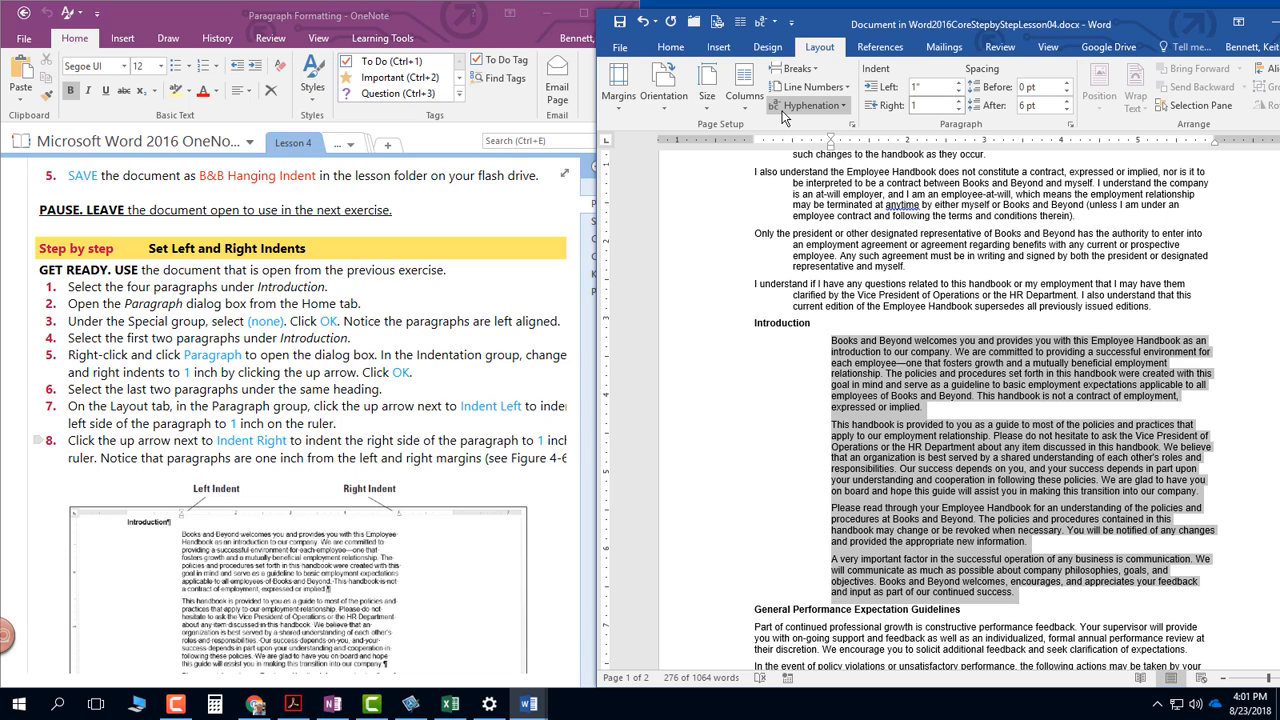
key("Return")
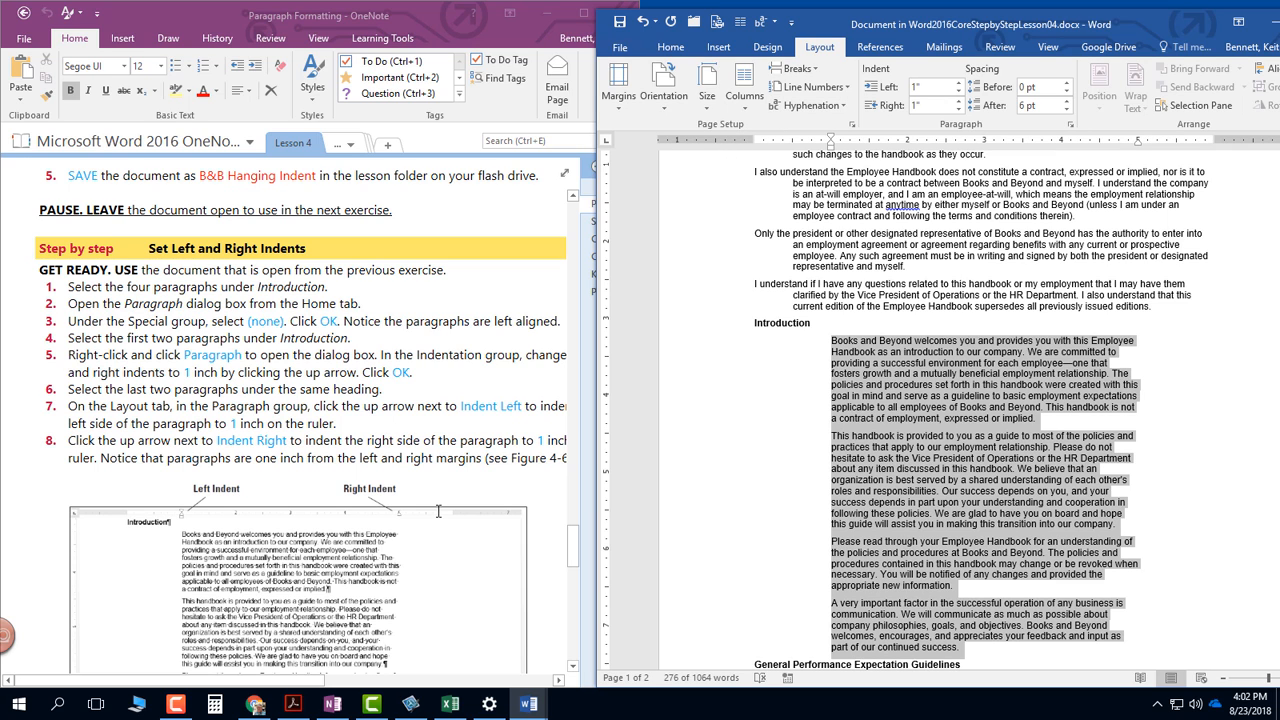
- Compare the Introduction paragraphs with Figure 4-6 in OneNote and read the Set Negative Indents instructions
left_click(512, 493)
scroll(502, 494, "down", 3)
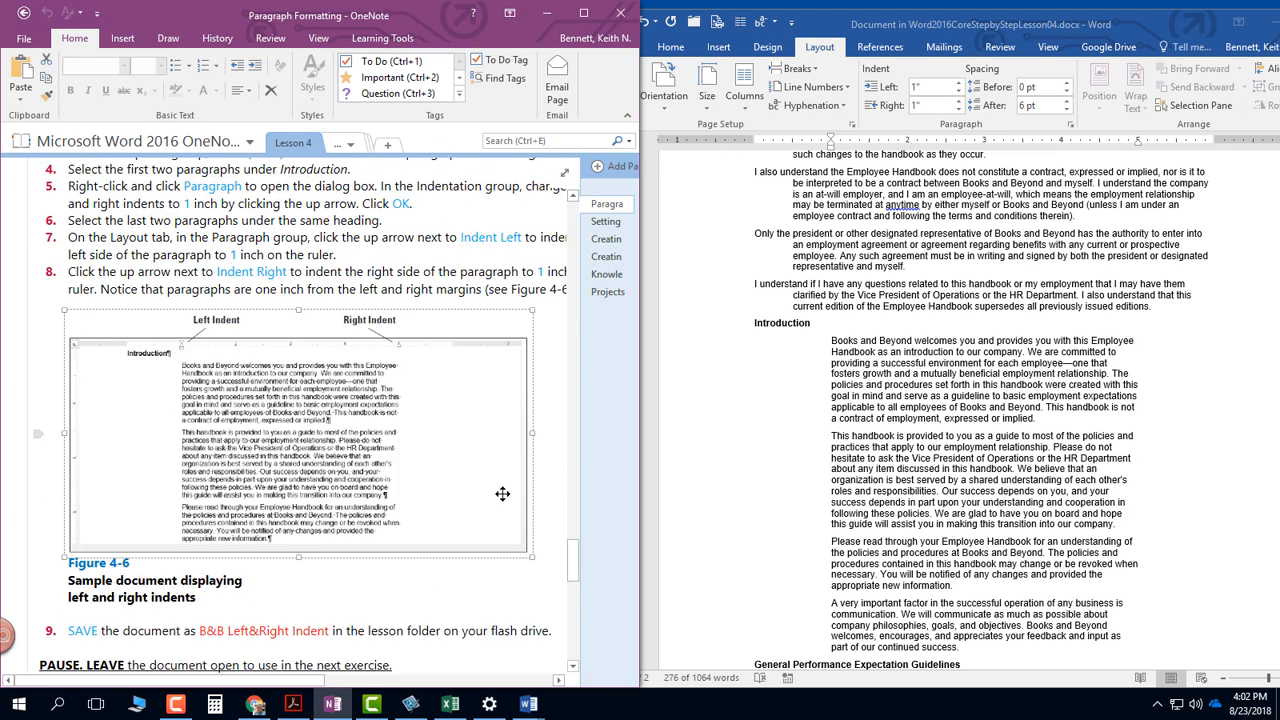
scroll(502, 494, "up", 1)
left_click(1003, 490)
scroll(1003, 487, "down", 1)
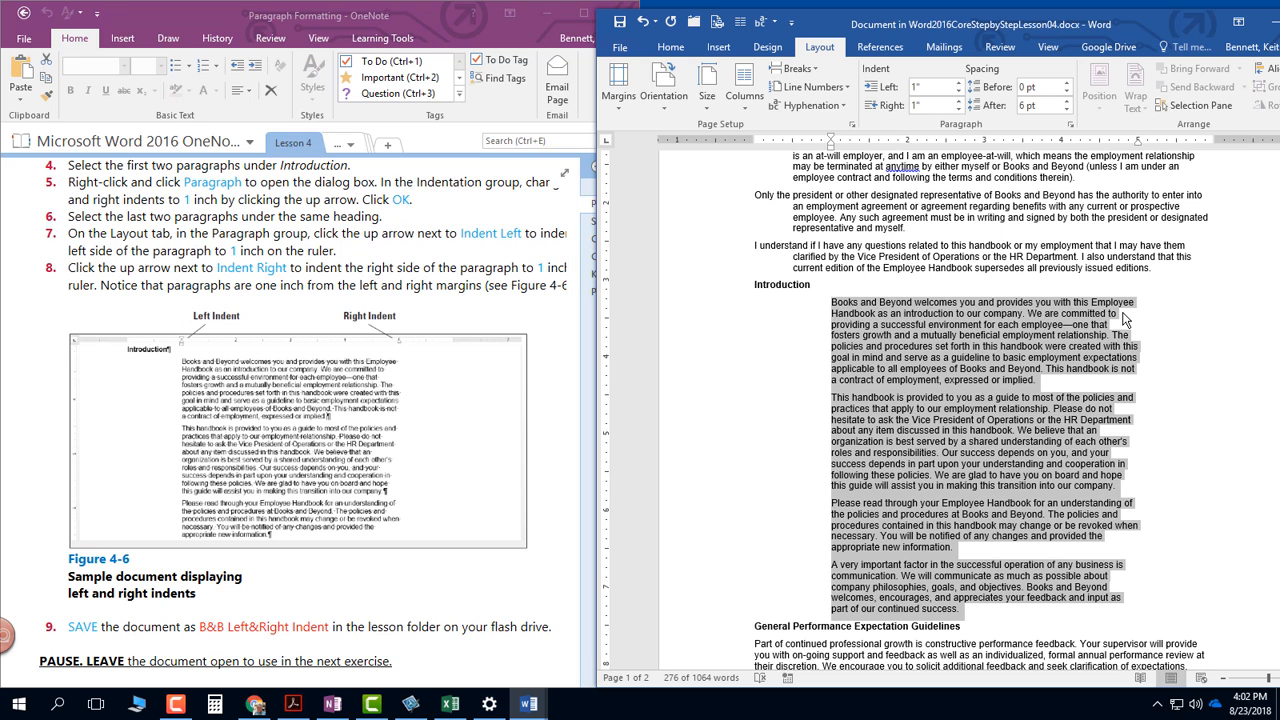
left_click(400, 362)
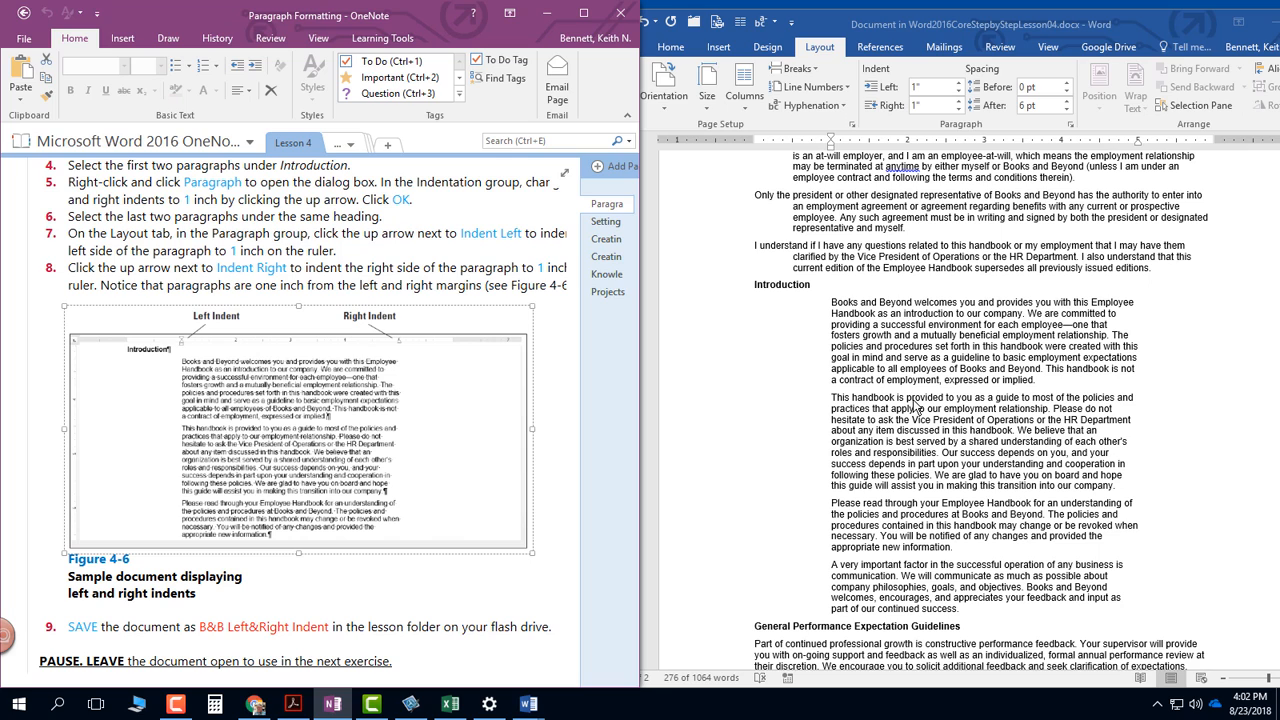
scroll(479, 443, "down", 2)
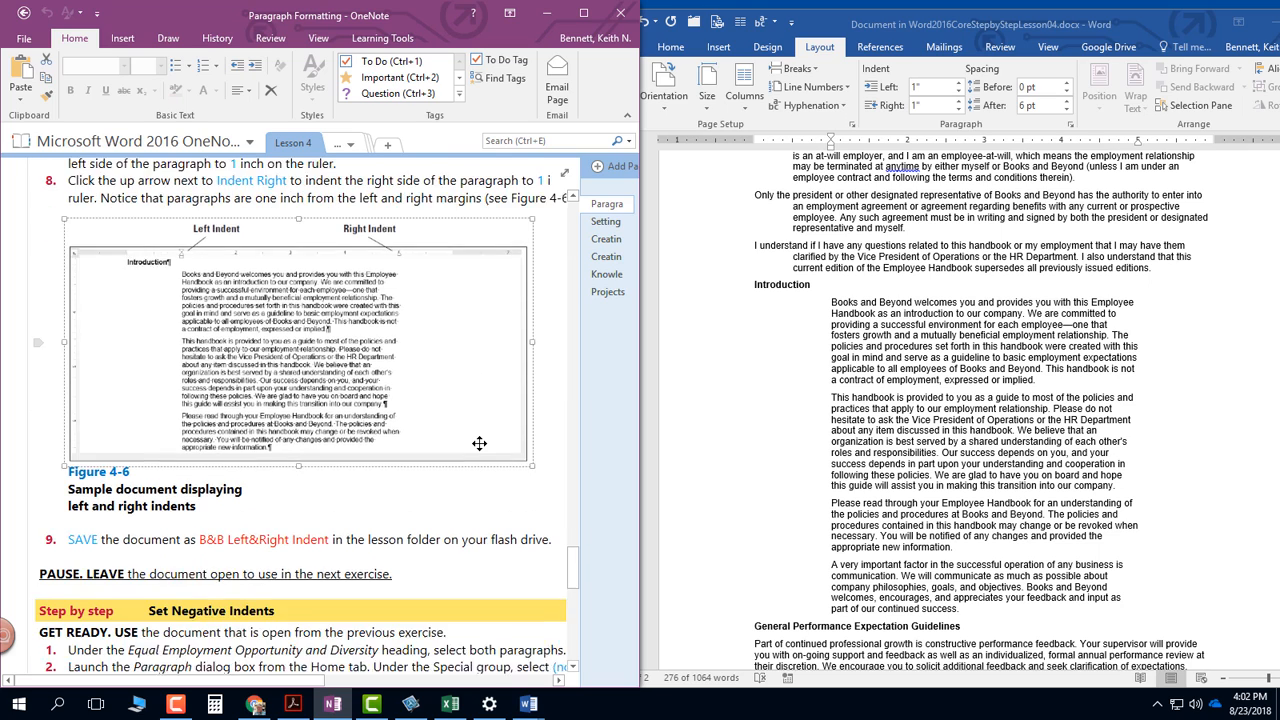
scroll(479, 443, "down", 5)
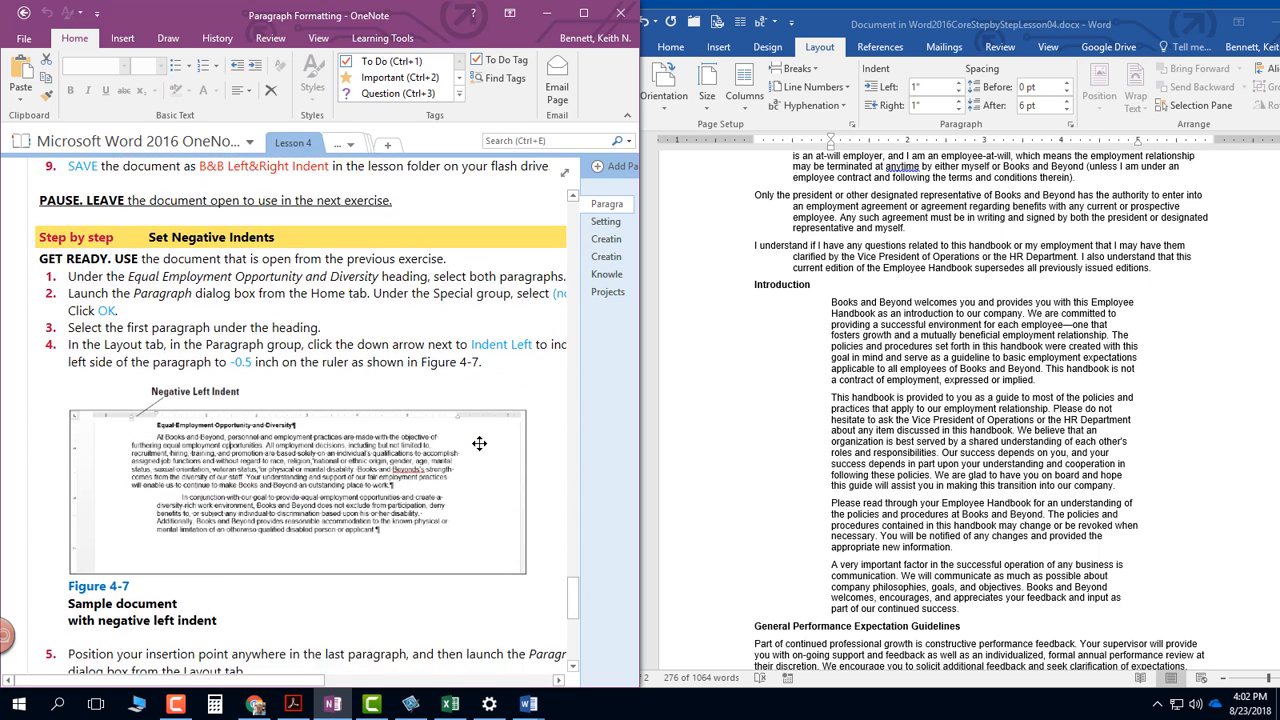
scroll(479, 443, "down", 1)
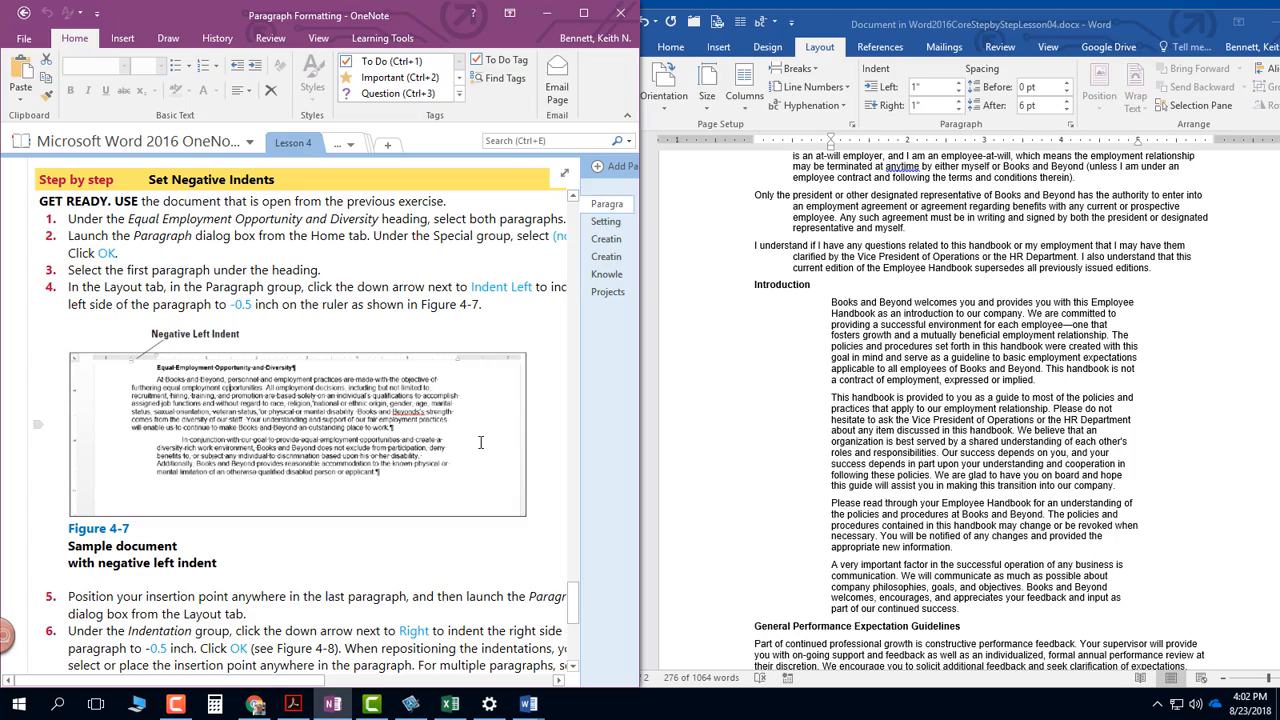
- Set the left indent of the first paragraph under Equal Employment Opportunity and Diversity to -0.5" using the ruler
left_click(816, 359)
scroll(817, 358, "down", 6)
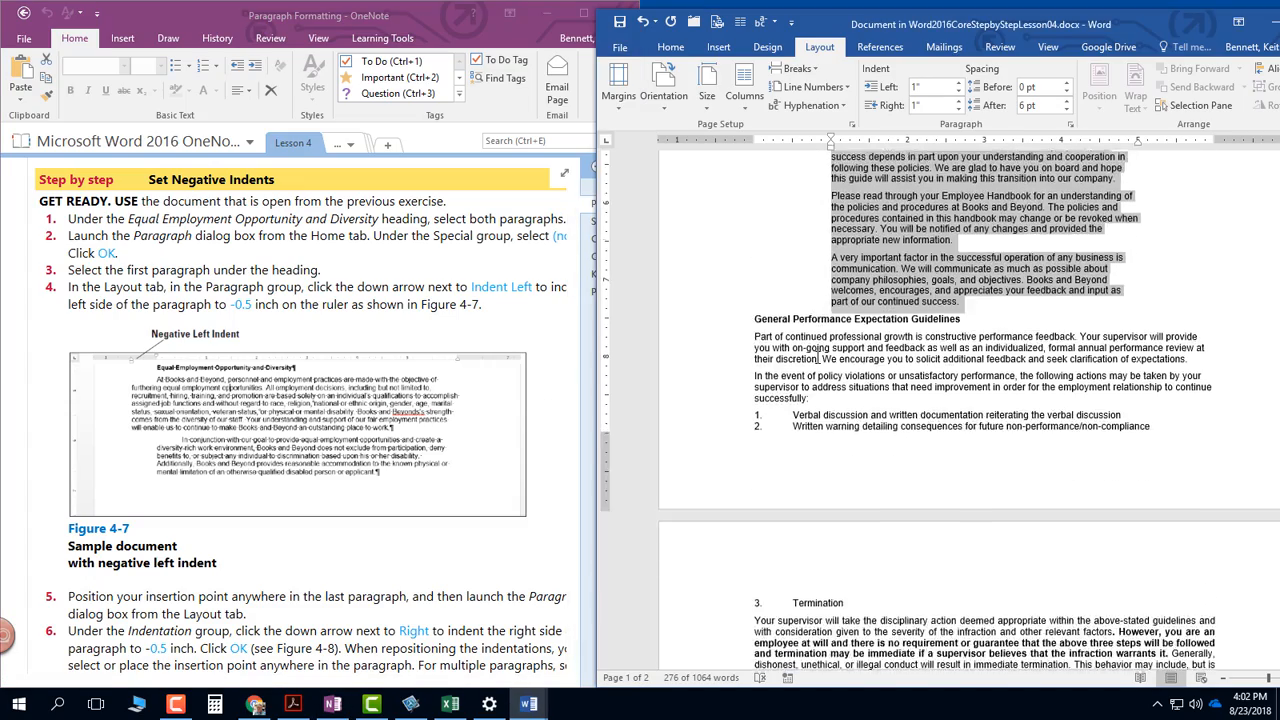
scroll(817, 358, "down", 15)
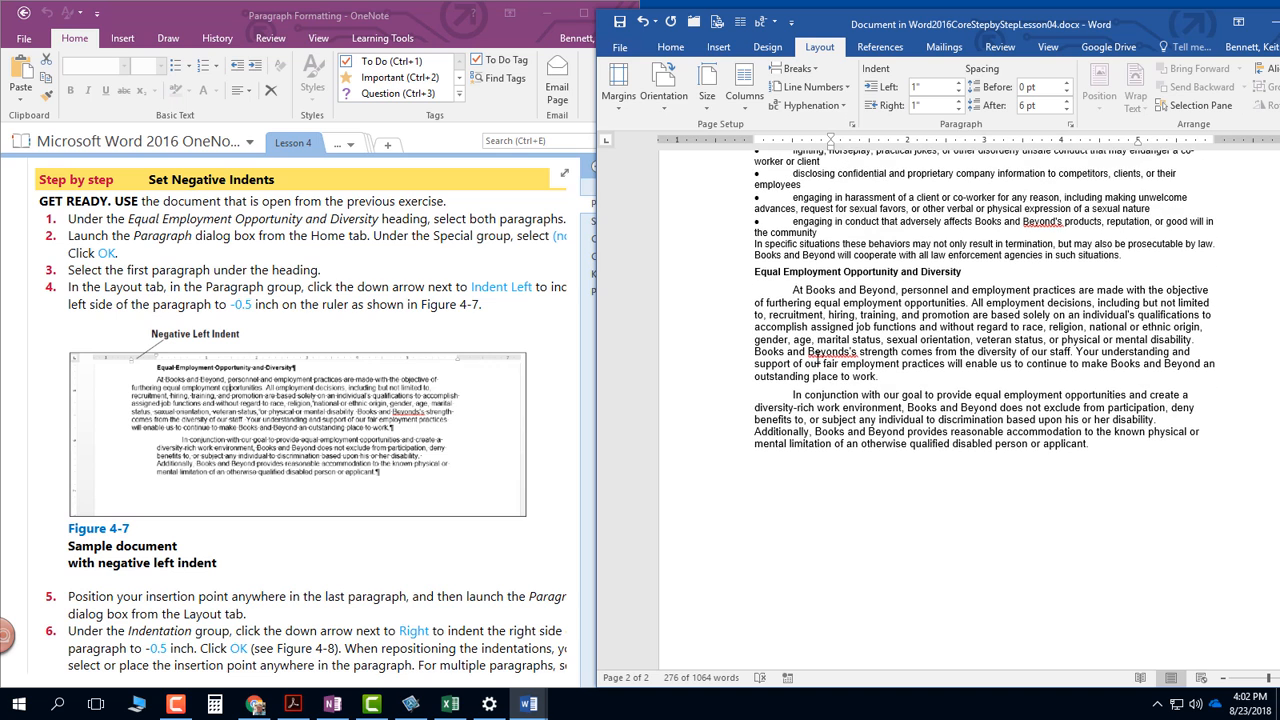
scroll(830, 316, "down", 1)
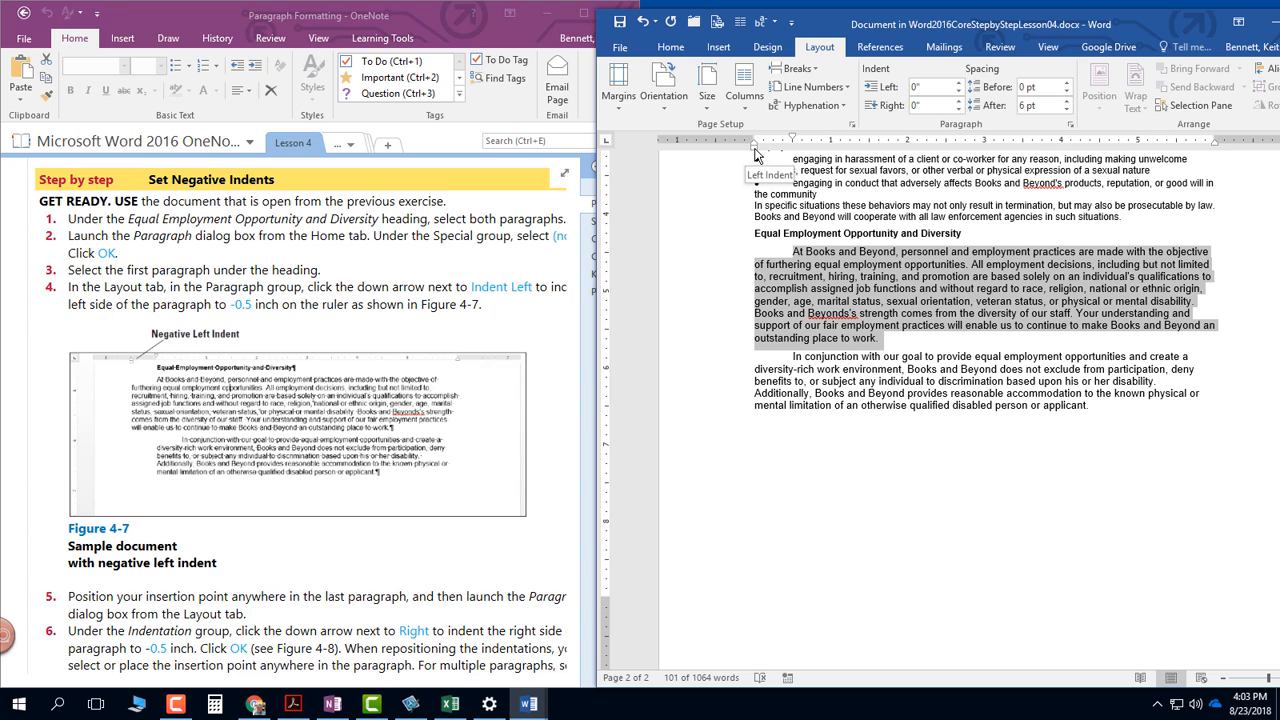
left_click_drag(756, 154, 717, 155)
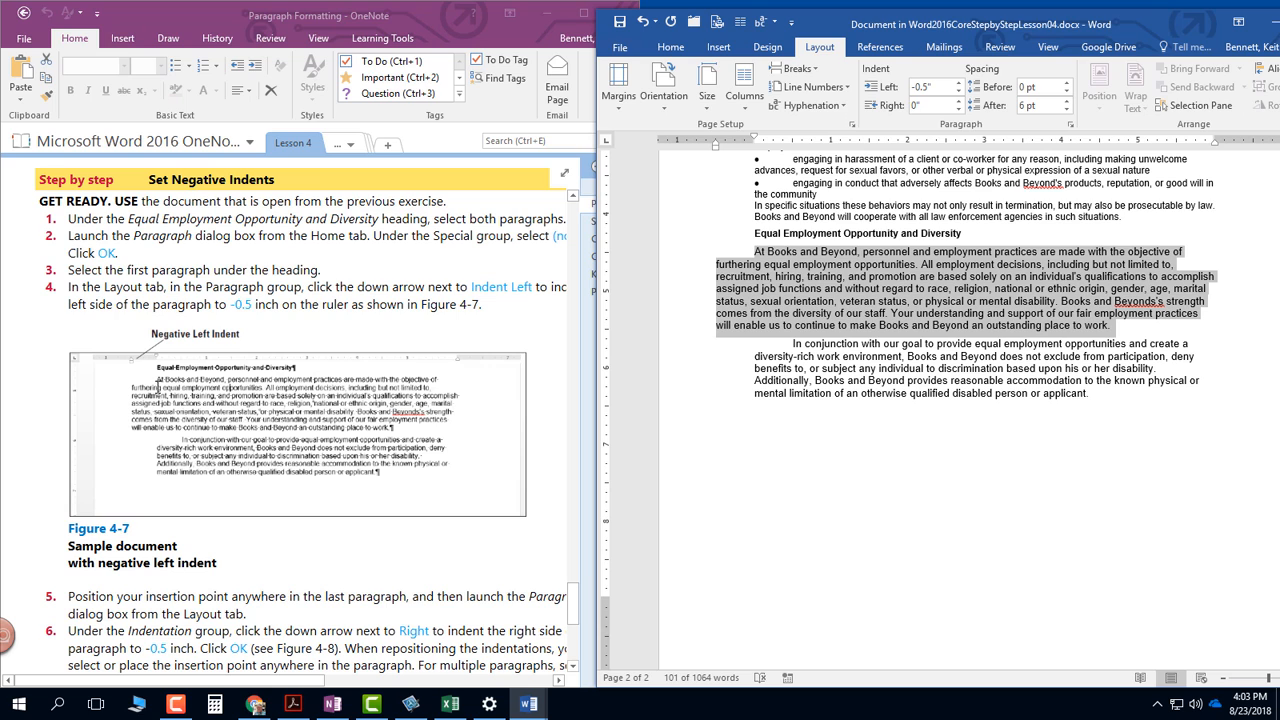
- Read the negative right indent instructions with Figure 4-8, then place the insertion point in the document's last paragraph
scroll(262, 379, "down", 1)
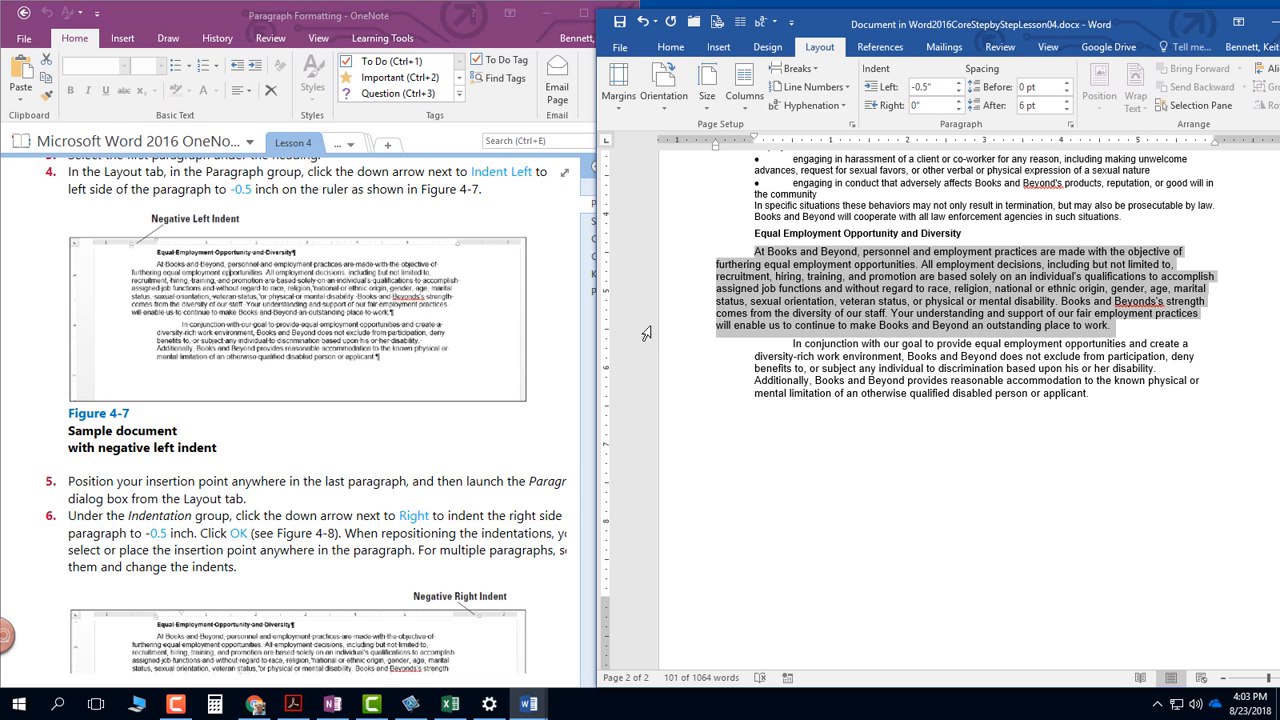
left_click(346, 340)
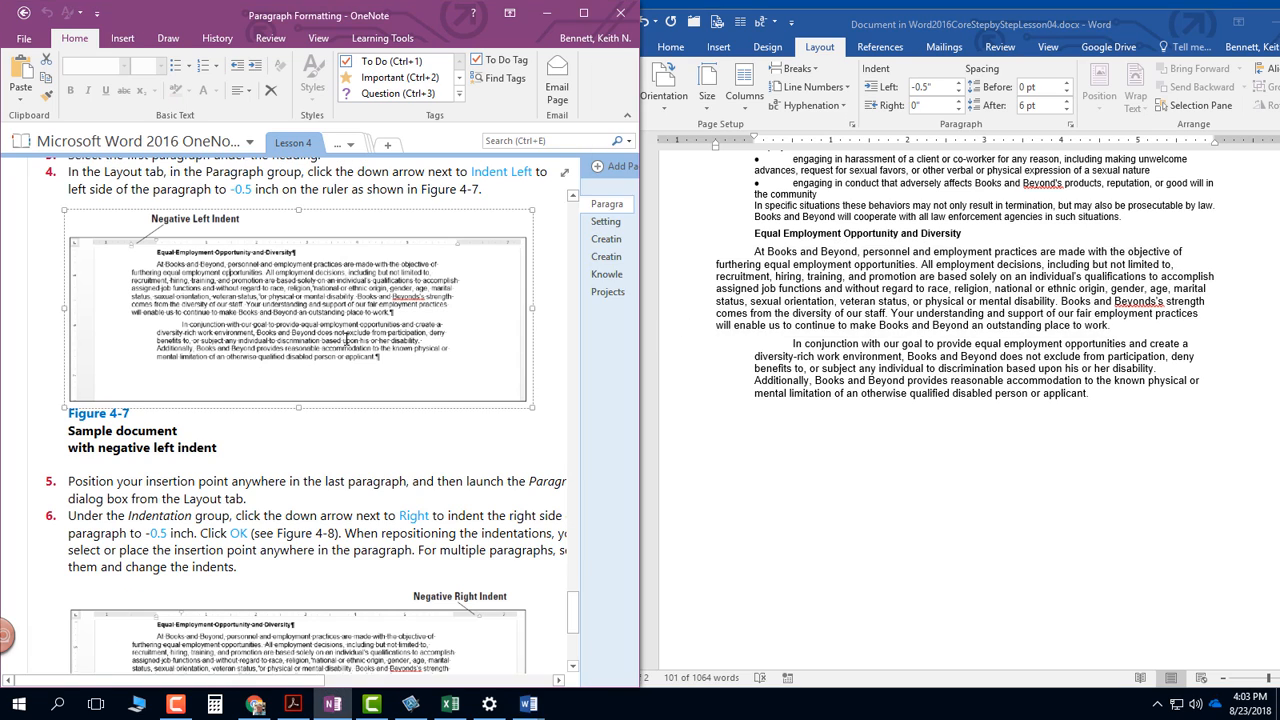
scroll(348, 338, "down", 3)
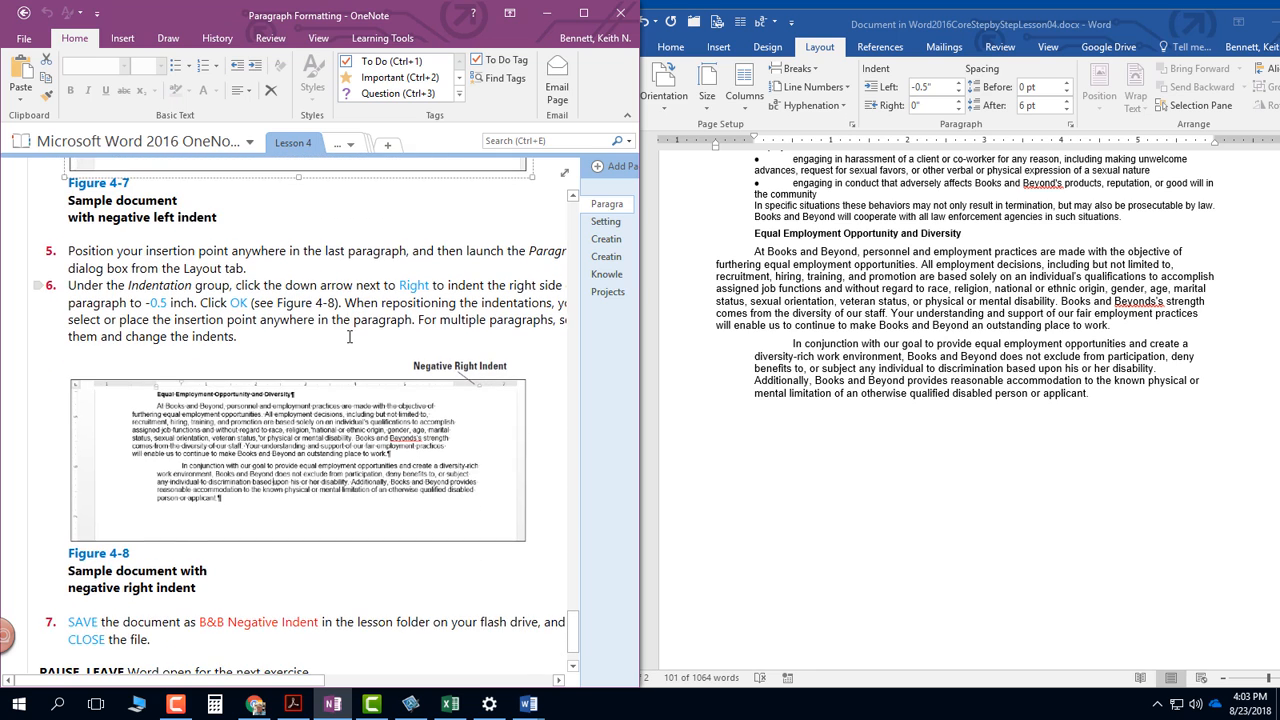
left_click(828, 369)
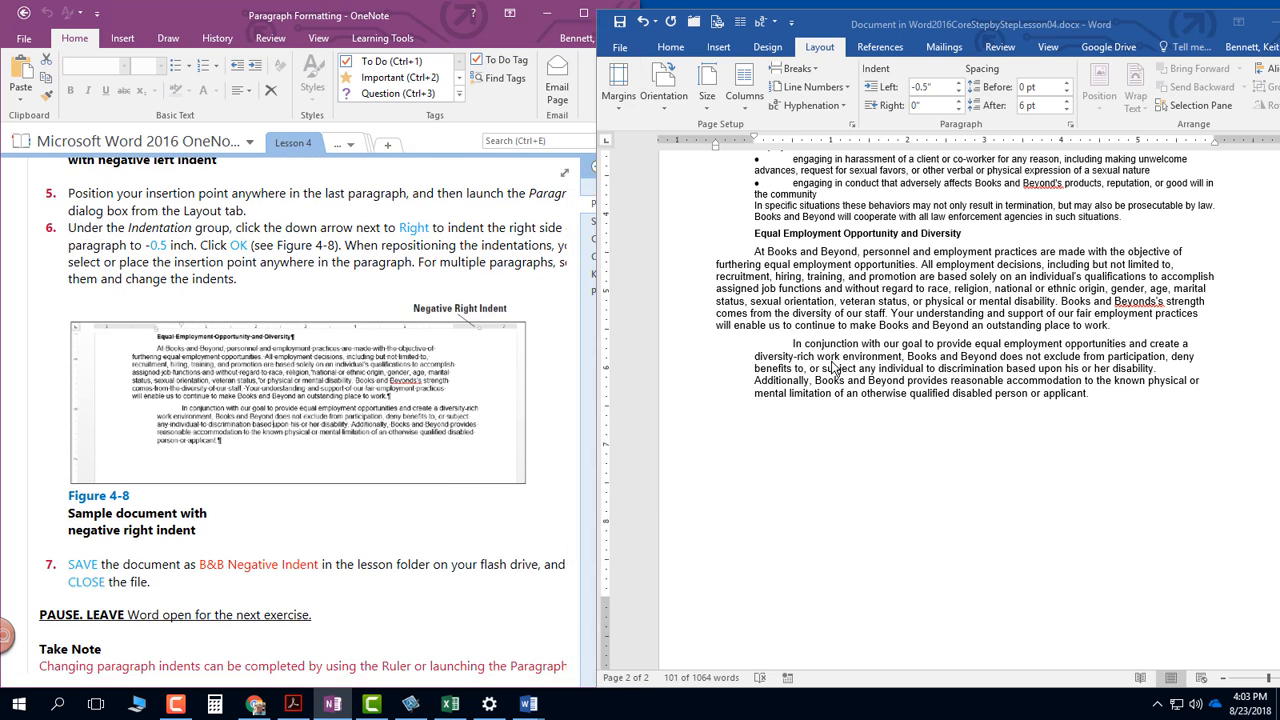
left_click(824, 369)
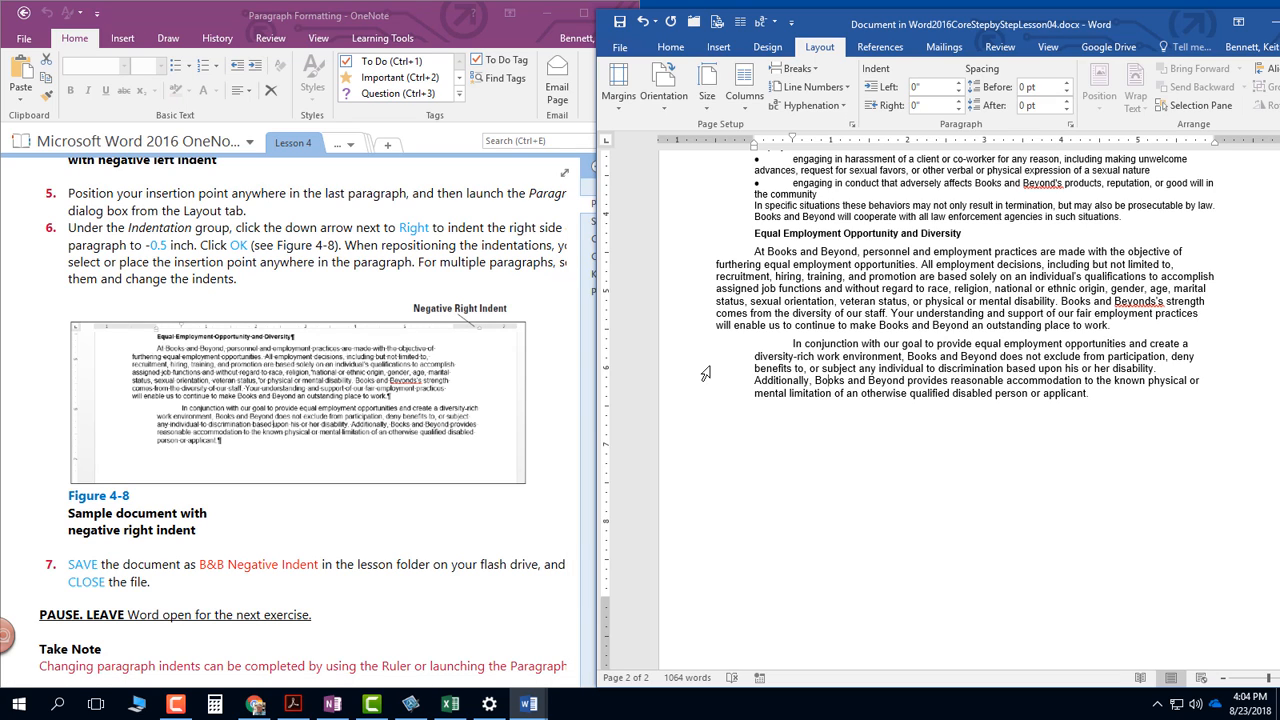
left_click(850, 361)
- Review the end of the Set Negative Indents exercise in OneNote and return to the start of the Paragraph Formatting page
scroll(218, 272, "down", 1)
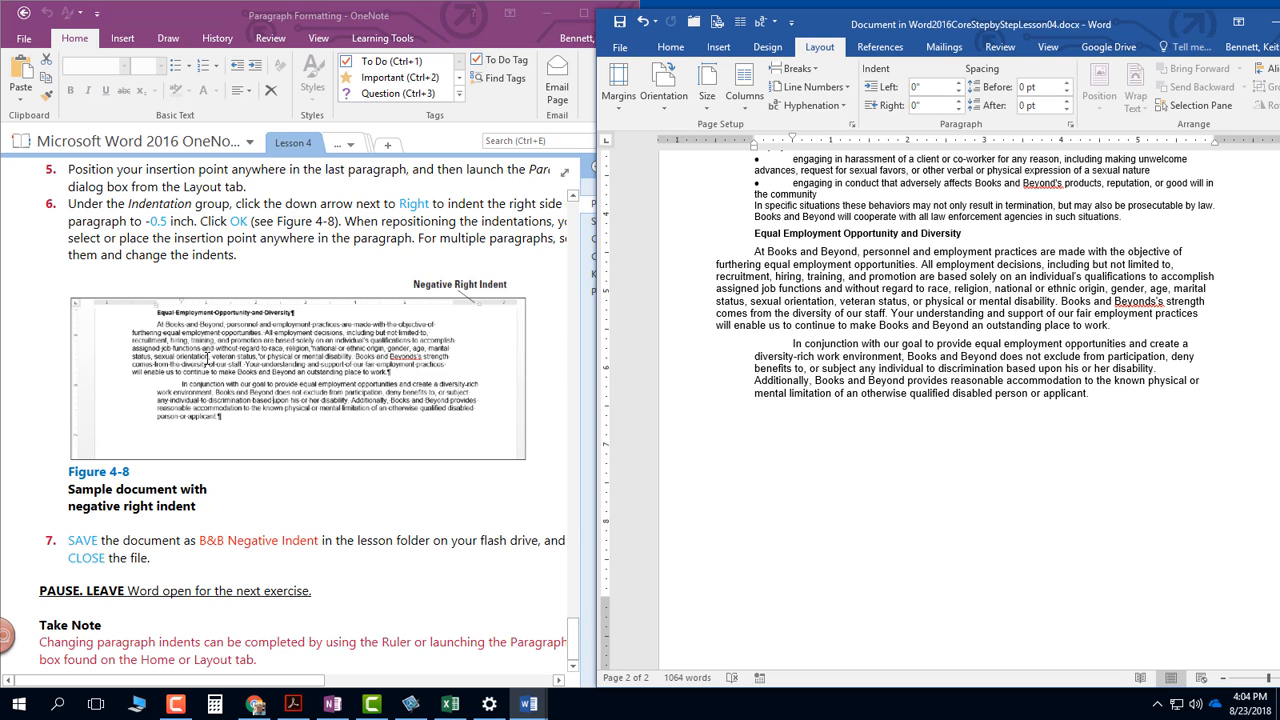
scroll(207, 357, "up", 7)
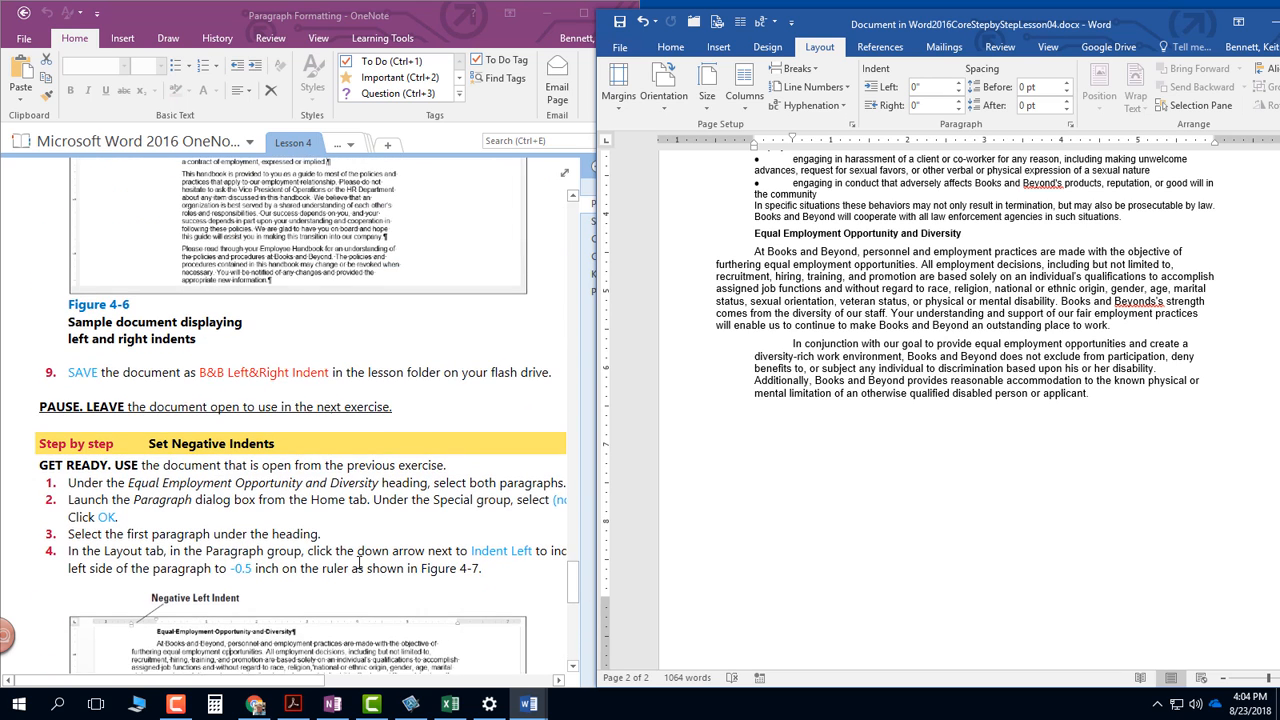
left_click(567, 588)
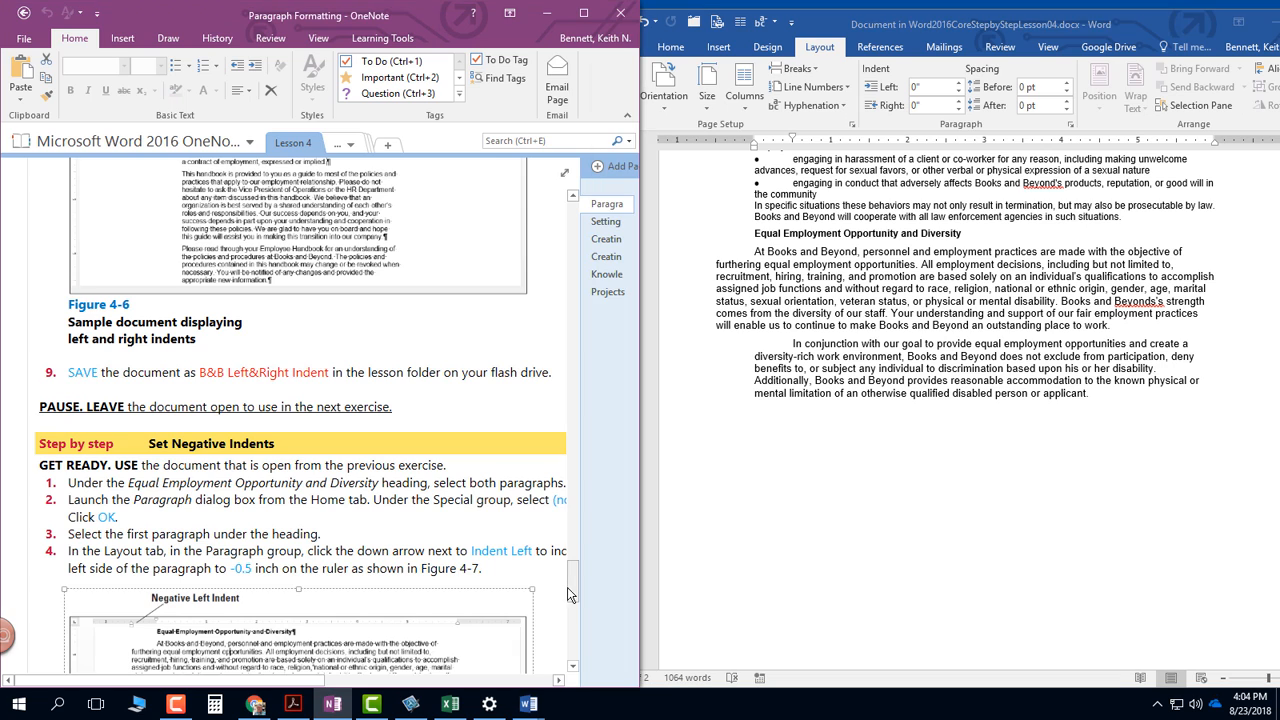
left_click_drag(568, 593, 585, 192)
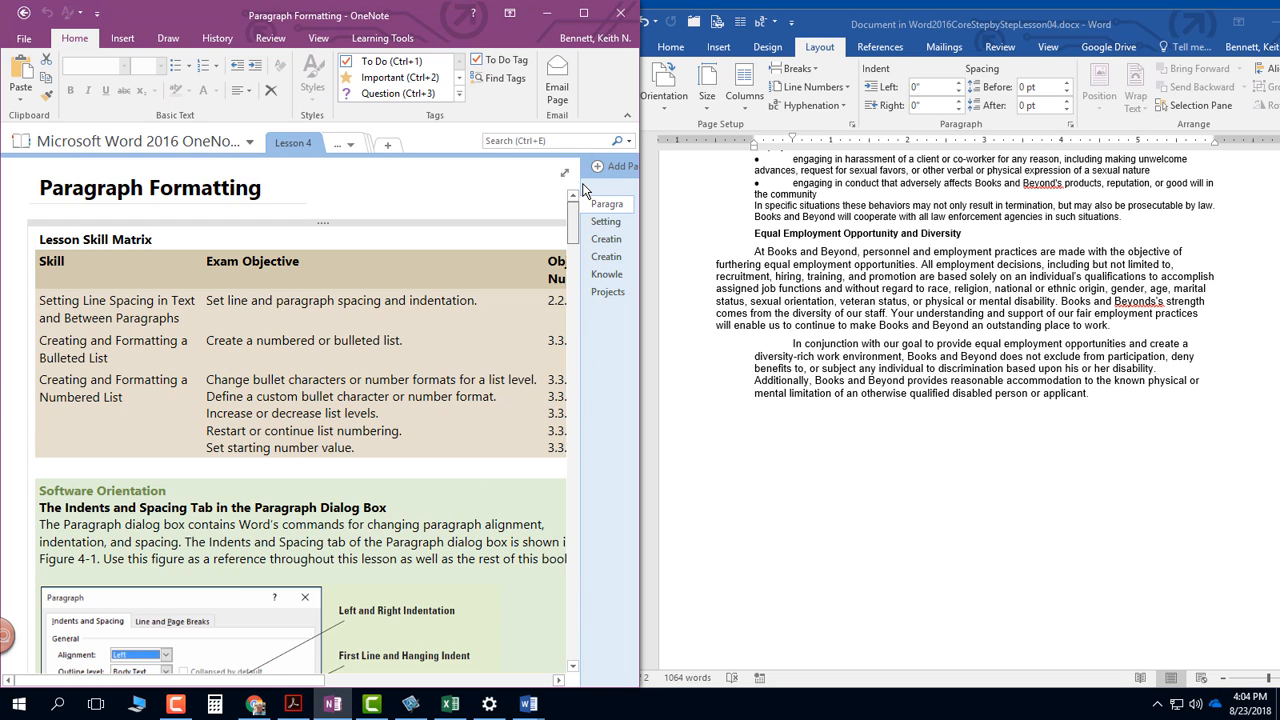